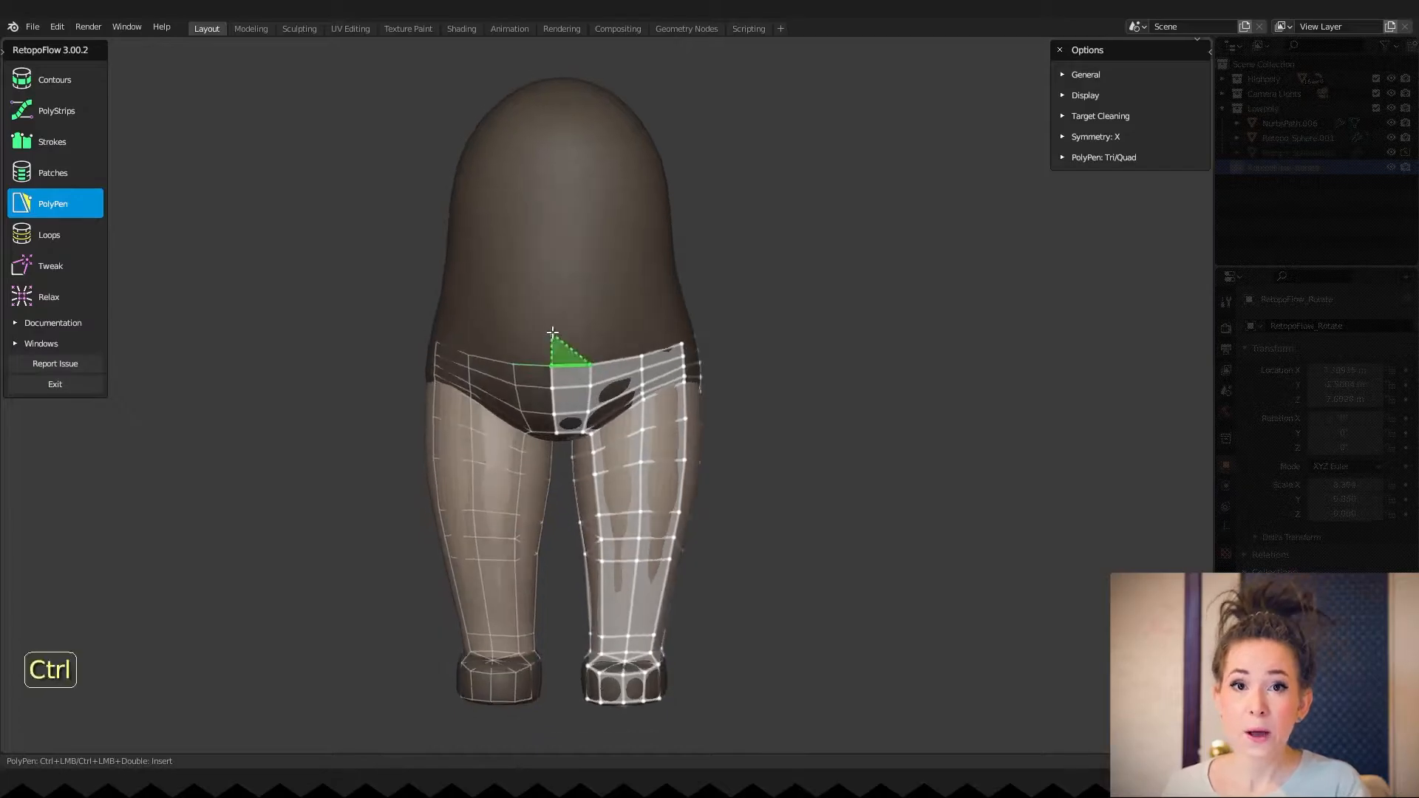
Extend the pelvis mesh upward along the waistline, from the front centre round to the back, with PolyPen faces.
{"action": "middle_click_drag", "start_coordinate": [665, 325], "coordinate": [610, 329]}
{"action": "left_click", "coordinate": [685, 316], "text": "ctrl"}
{"action": "middle_click_drag", "start_coordinate": [754, 332], "coordinate": [641, 296]}
{"action": "left_click", "coordinate": [707, 381], "text": "ctrl"}
{"action": "left_click", "coordinate": [639, 286], "text": "ctrl"}
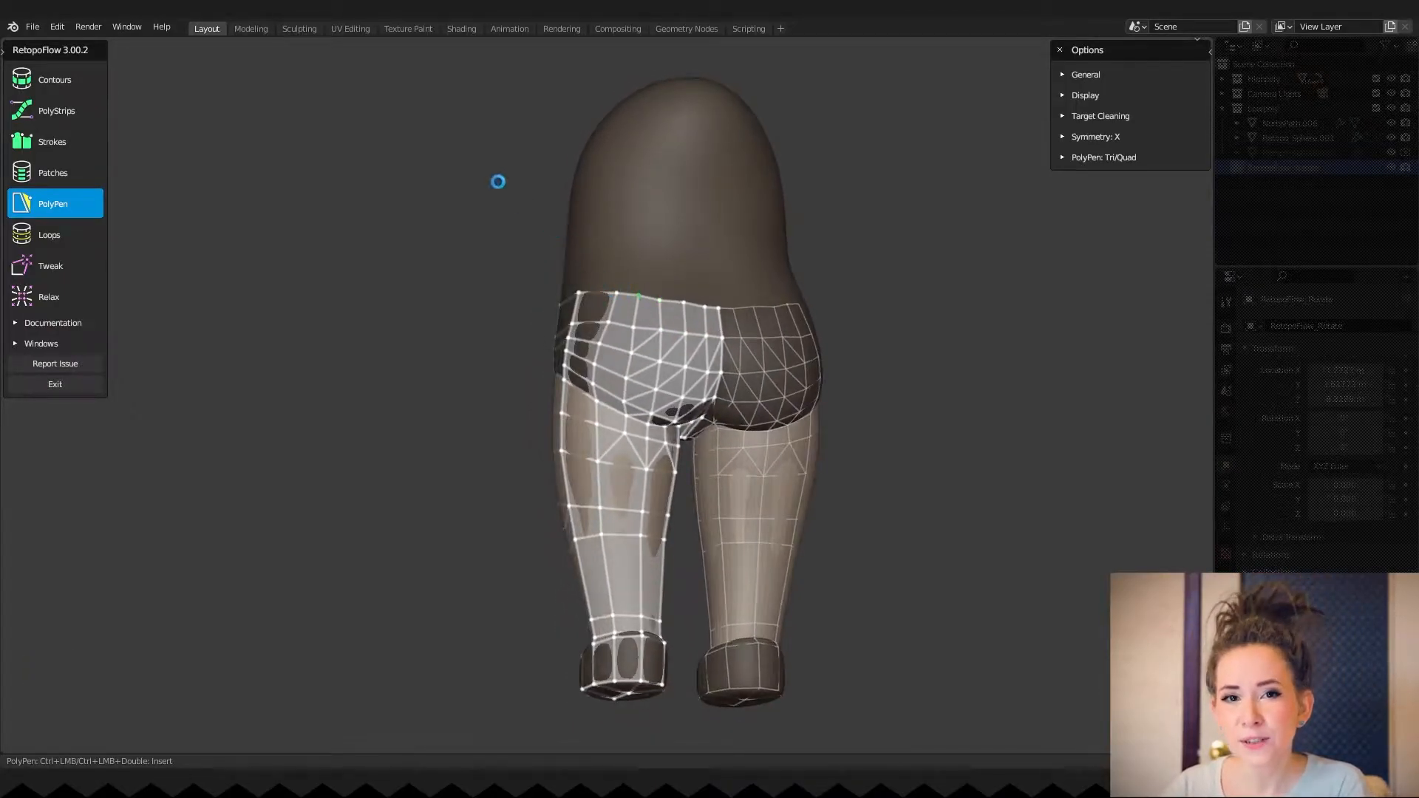
{"action": "mouse_move", "coordinate": [656, 300]}
{"action": "middle_mouse_down"}
{"action": "mouse_move", "coordinate": [640, 325]}
{"action": "mouse_move", "coordinate": [622, 299]}
{"action": "mouse_move", "coordinate": [722, 361]}
{"action": "mouse_move", "coordinate": [598, 386]}
{"action": "mouse_move", "coordinate": [610, 356]}
{"action": "mouse_move", "coordinate": [634, 357]}
{"action": "middle_mouse_up"}
{"action": "scroll", "coordinate": [691, 339], "scroll_direction": "down", "scroll_amount": 2}
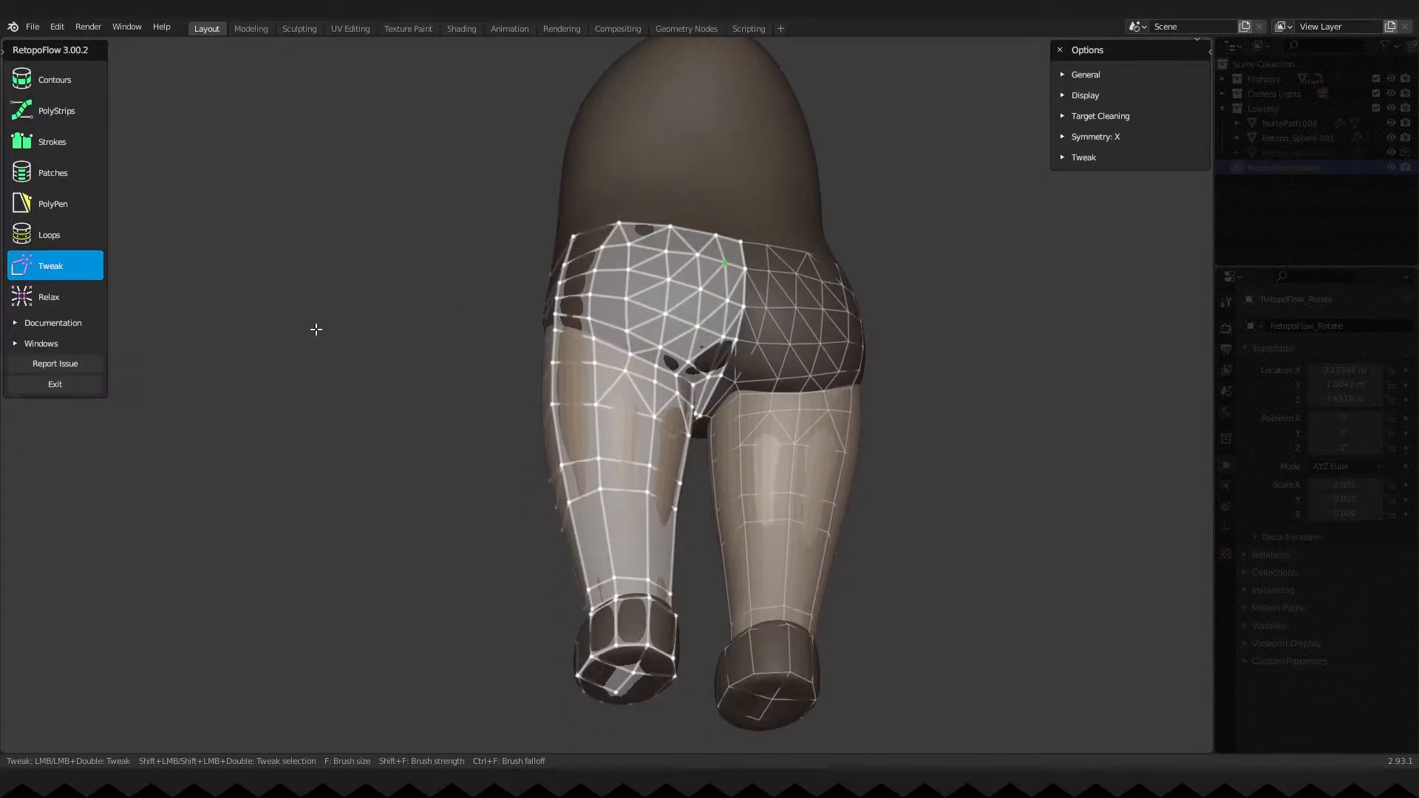
Leave retopology of the pelvis and legs mesh and open the dress and body mesh in RetopoFlow over the high-poly model.
{"action": "key", "text": "Tab"}
{"action": "key", "text": "alt+q"}
{"action": "middle_click_drag", "start_coordinate": [672, 212], "coordinate": [724, 247]}
{"action": "key", "text": "Tab"}
{"action": "left_click", "coordinate": [1270, 126], "text": "shift"}
{"action": "key", "text": "alt+q"}
{"action": "middle_click_drag", "start_coordinate": [850, 281], "coordinate": [843, 355]}
{"action": "left_click", "coordinate": [1012, 362]}
{"action": "left_click", "coordinate": [806, 306]}
{"action": "key", "text": "Tab"}
{"action": "key", "text": "Tab"}
{"action": "left_click", "coordinate": [866, 247]}
{"action": "key", "text": "Tab"}
{"action": "key", "text": "Tab"}
{"action": "key", "text": "alt+q"}
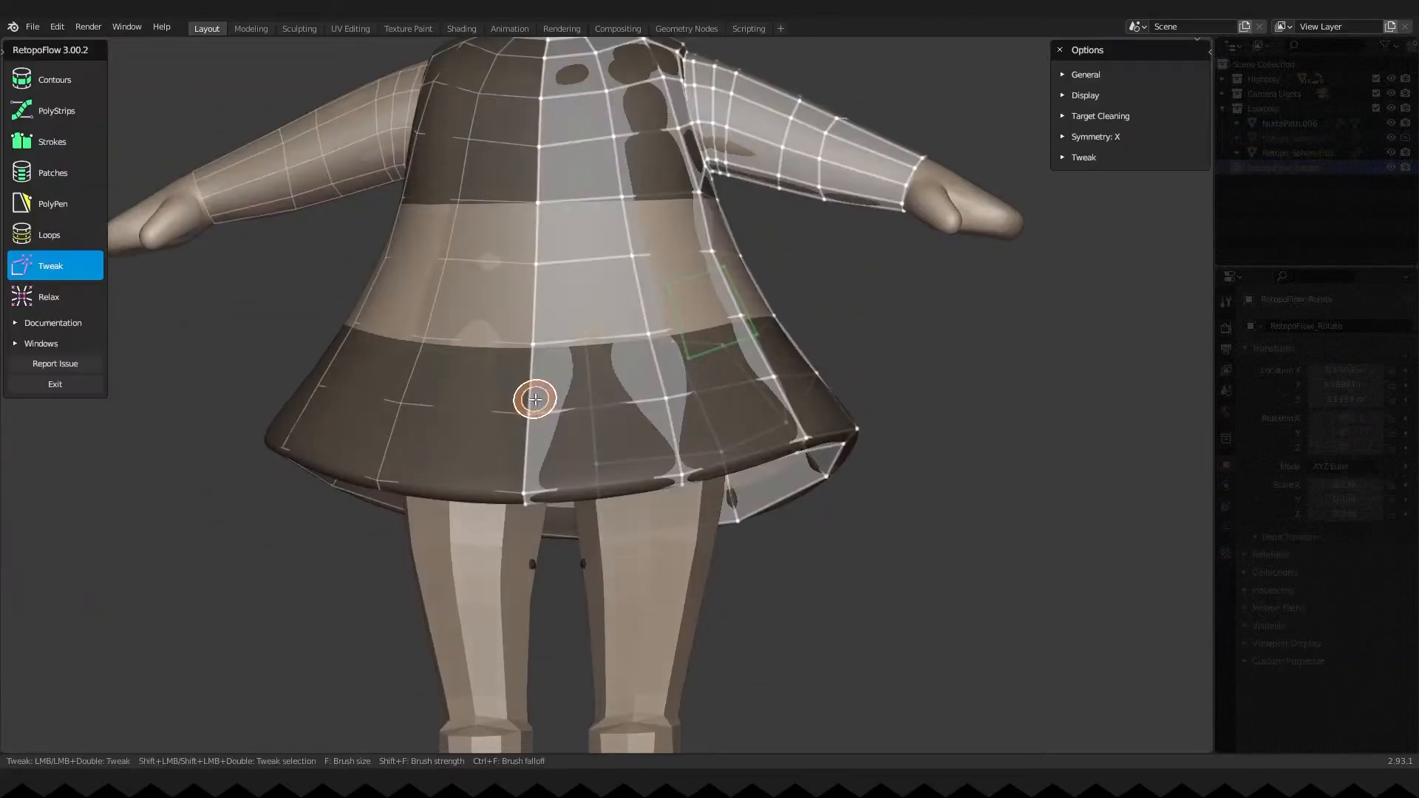
Add extra vertices and triangles between the lower skirt loop and the hem at the front with PolyPen.
{"action": "mouse_move", "coordinate": [620, 384]}
{"action": "middle_mouse_down"}
{"action": "mouse_move", "coordinate": [619, 311]}
{"action": "mouse_move", "coordinate": [619, 452]}
{"action": "mouse_move", "coordinate": [622, 361]}
{"action": "middle_mouse_up"}
{"action": "key", "text": "5"}
{"action": "middle_click_drag", "start_coordinate": [618, 409], "coordinate": [614, 497]}
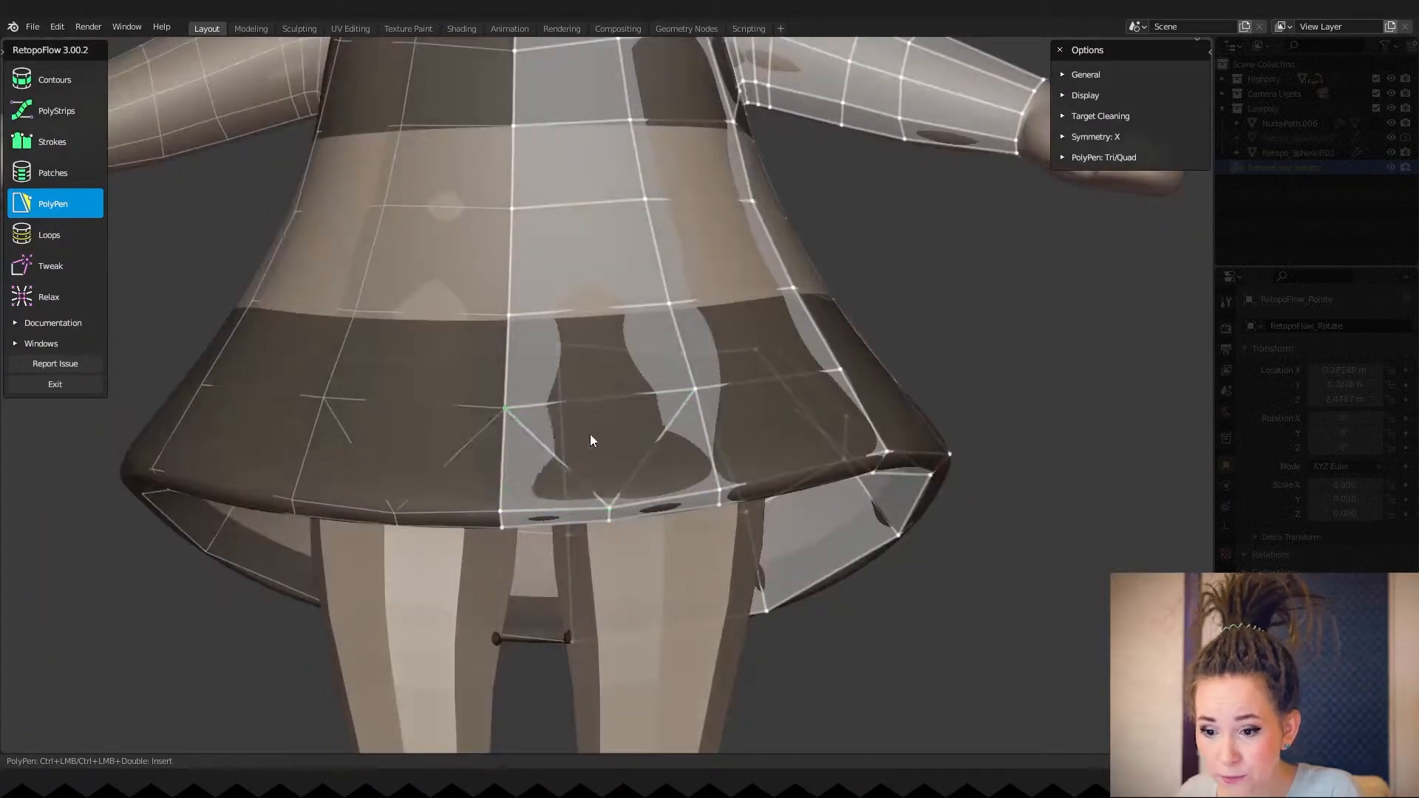
{"action": "middle_click_drag", "start_coordinate": [581, 439], "coordinate": [519, 318]}
{"action": "middle_click_drag", "start_coordinate": [668, 318], "coordinate": [602, 239]}
{"action": "middle_click_drag", "start_coordinate": [562, 382], "coordinate": [597, 398]}
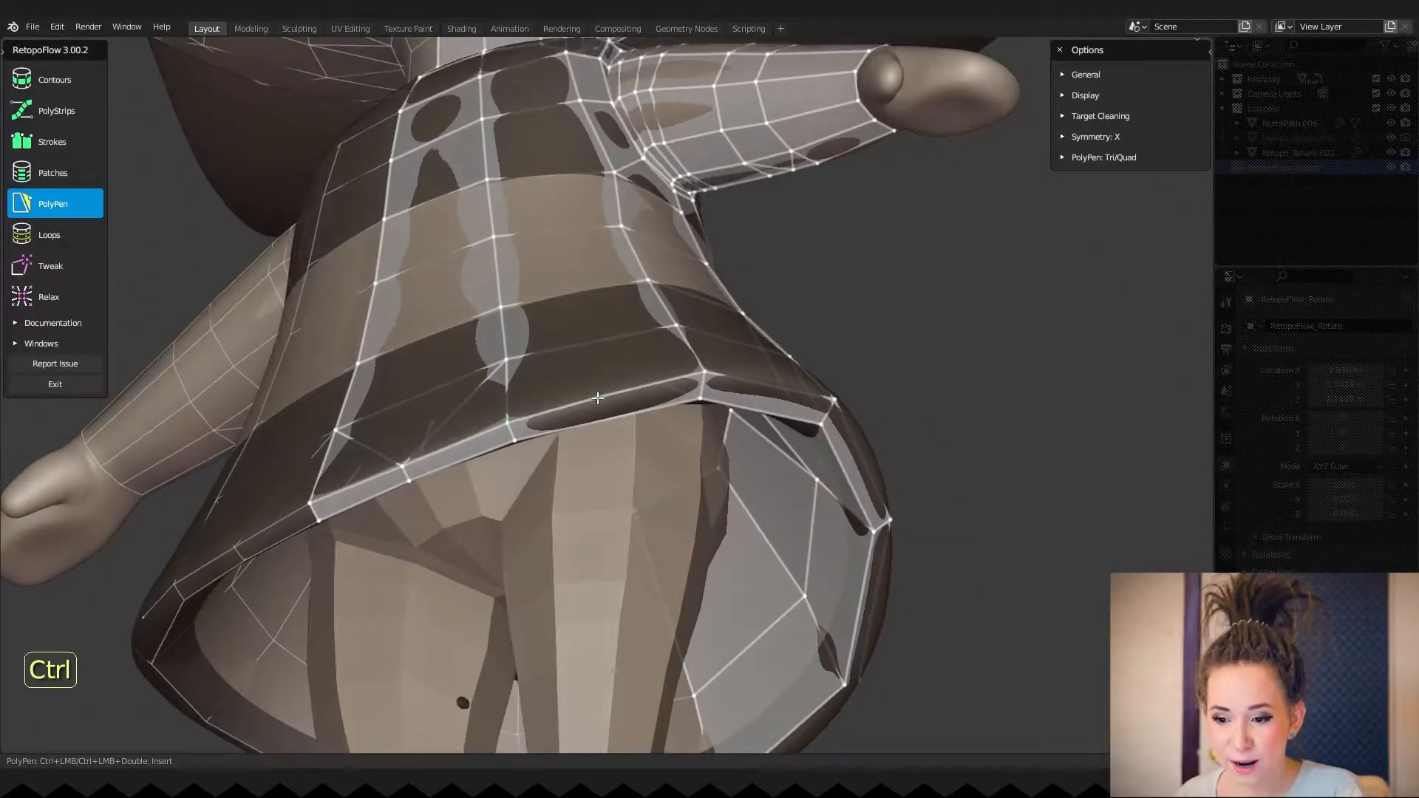
Continue the PolyPen triangulation around the side of the skirt hem and split the matching faces on the skirt's underside.
{"action": "middle_click_drag", "start_coordinate": [595, 346], "coordinate": [626, 489]}
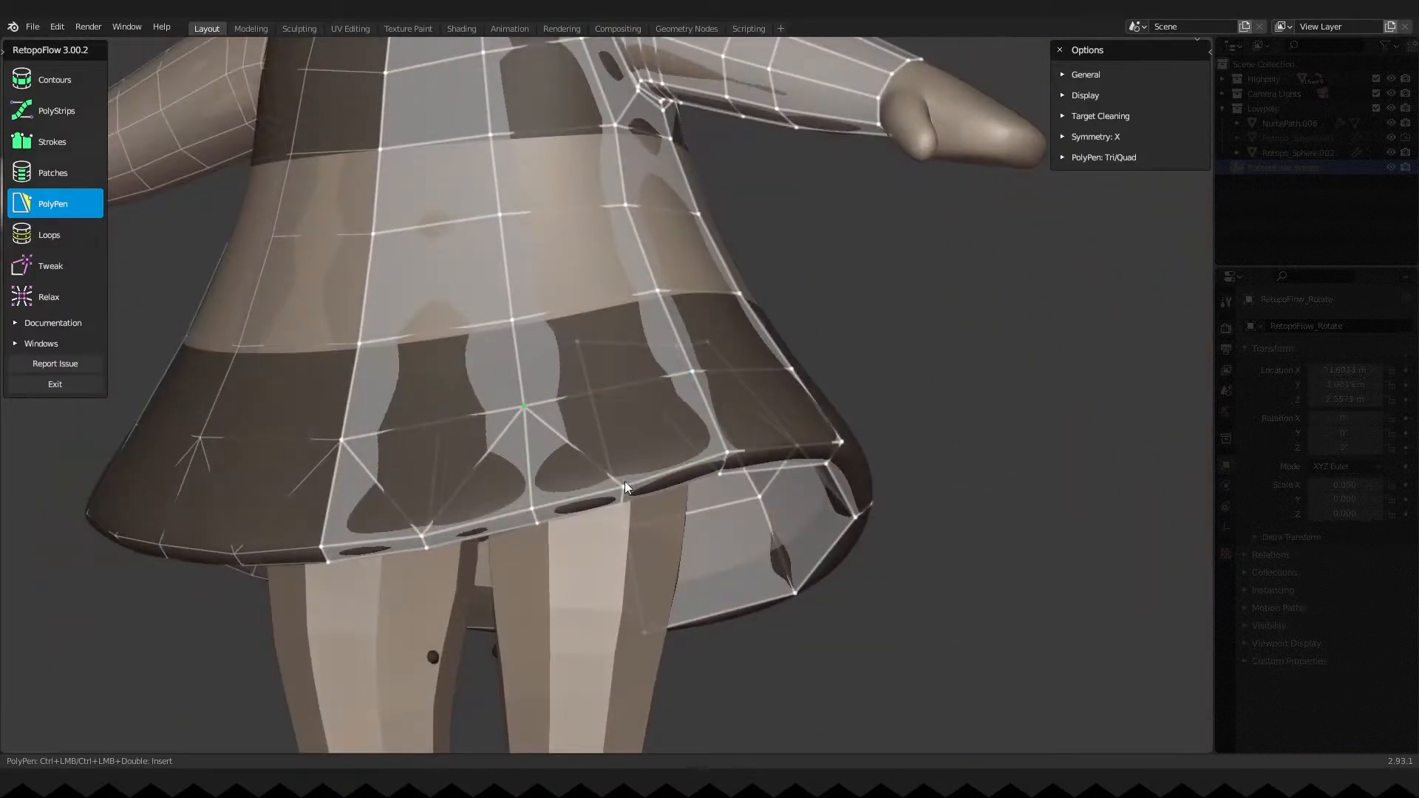
{"action": "middle_click_drag", "start_coordinate": [690, 373], "coordinate": [692, 561]}
{"action": "left_click", "coordinate": [675, 296], "text": "ctrl"}
{"action": "left_click", "coordinate": [684, 311], "text": "ctrl"}
{"action": "middle_click_drag", "start_coordinate": [641, 477], "coordinate": [708, 179]}
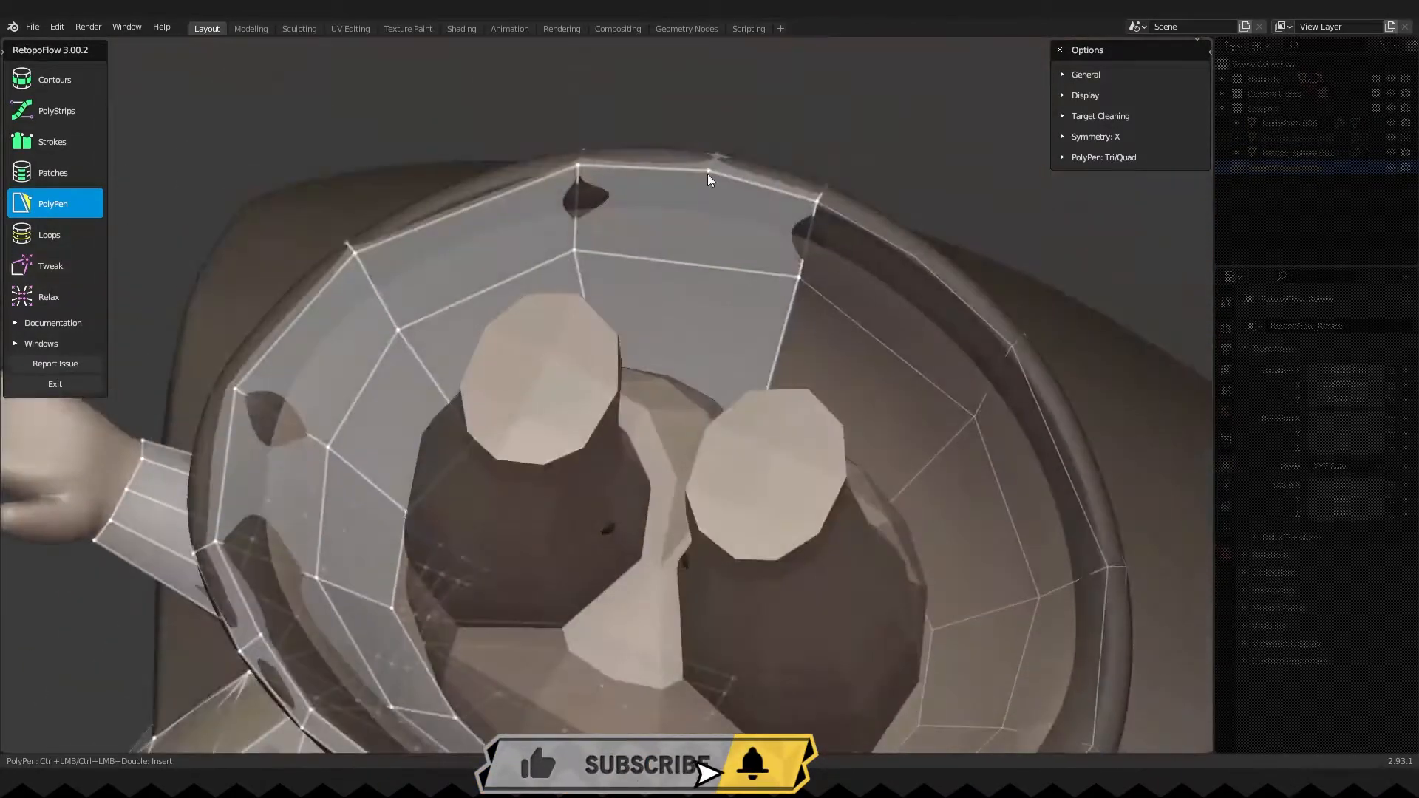
{"action": "middle_click_drag", "start_coordinate": [693, 269], "coordinate": [680, 441]}
{"action": "left_click", "coordinate": [689, 415], "text": "ctrl"}
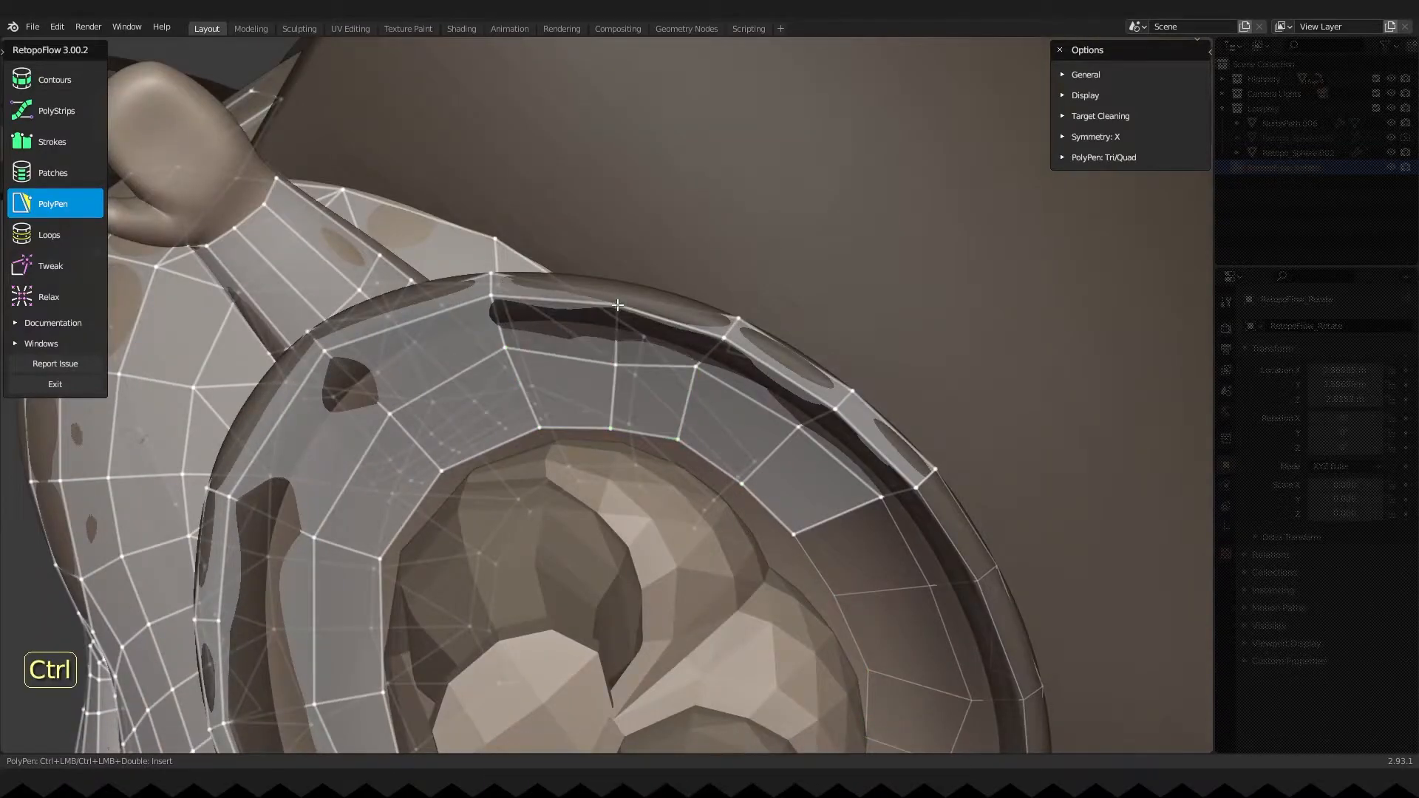
{"action": "middle_click_drag", "start_coordinate": [617, 305], "coordinate": [603, 484]}
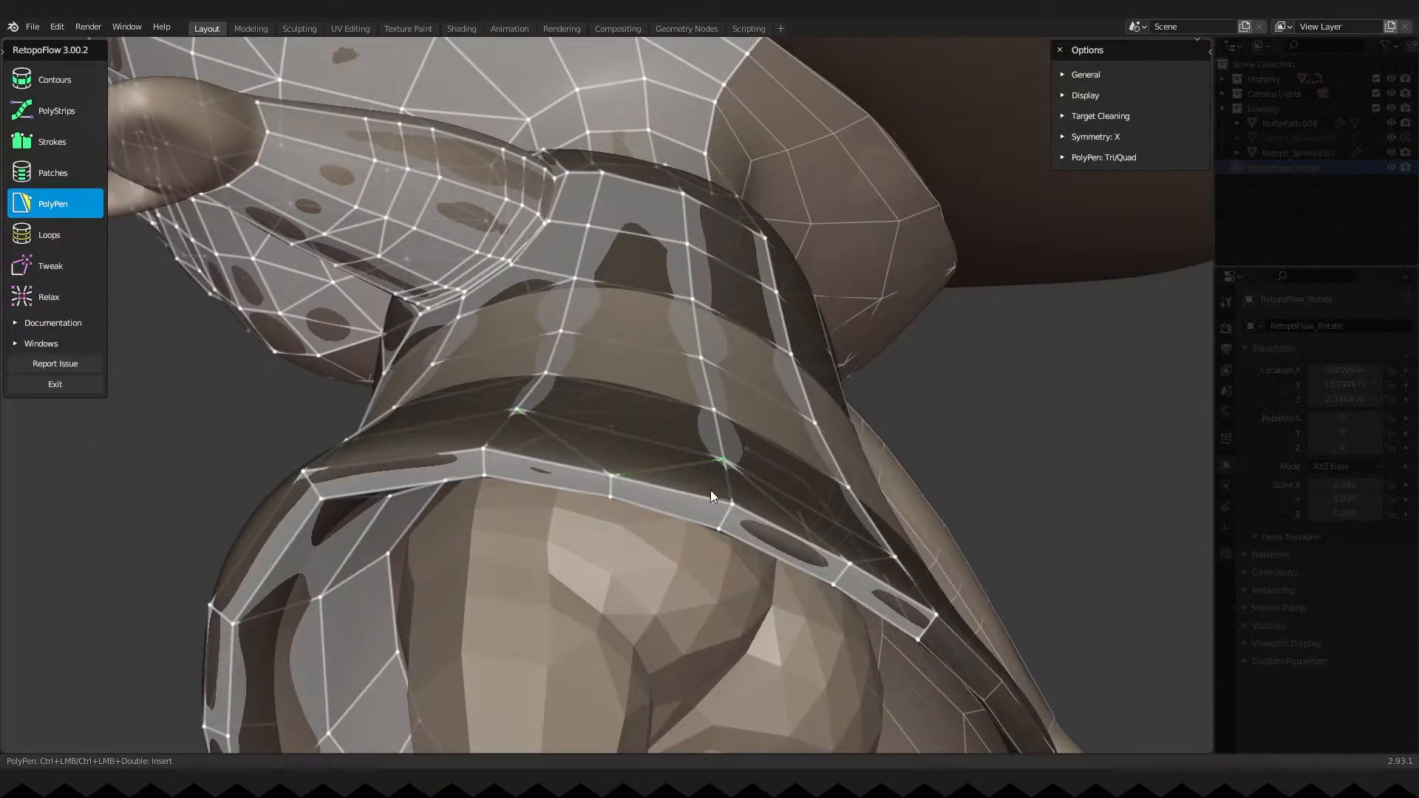
Exit RetopoFlow, isolate the low-poly meshes, and join the pelvis and legs mesh with the dress and body mesh.
{"action": "left_click", "coordinate": [55, 384]}
{"action": "key", "text": "alt+q"}
{"action": "middle_click_drag", "start_coordinate": [655, 402], "coordinate": [666, 472], "text": "ctrl"}
{"action": "middle_click_drag", "start_coordinate": [666, 472], "coordinate": [833, 247]}
{"action": "key", "text": "Tab"}
{"action": "key", "text": "alt+q"}
{"action": "key", "text": "Tab"}
{"action": "key", "text": "Tab"}
{"action": "middle_click_drag", "start_coordinate": [649, 353], "coordinate": [626, 320]}
{"action": "left_click", "coordinate": [629, 346]}
{"action": "left_click", "coordinate": [692, 311], "text": "shift"}
{"action": "key", "text": "ctrl+j"}
Delete the row of four faces along the top of the pelvis inside the skirt, using X-ray in Edit Mode.
{"action": "key", "text": "Tab"}
{"action": "key", "text": "1"}
{"action": "key", "text": "alt+z"}
{"action": "key", "text": "2"}
{"action": "left_click", "coordinate": [471, 402]}
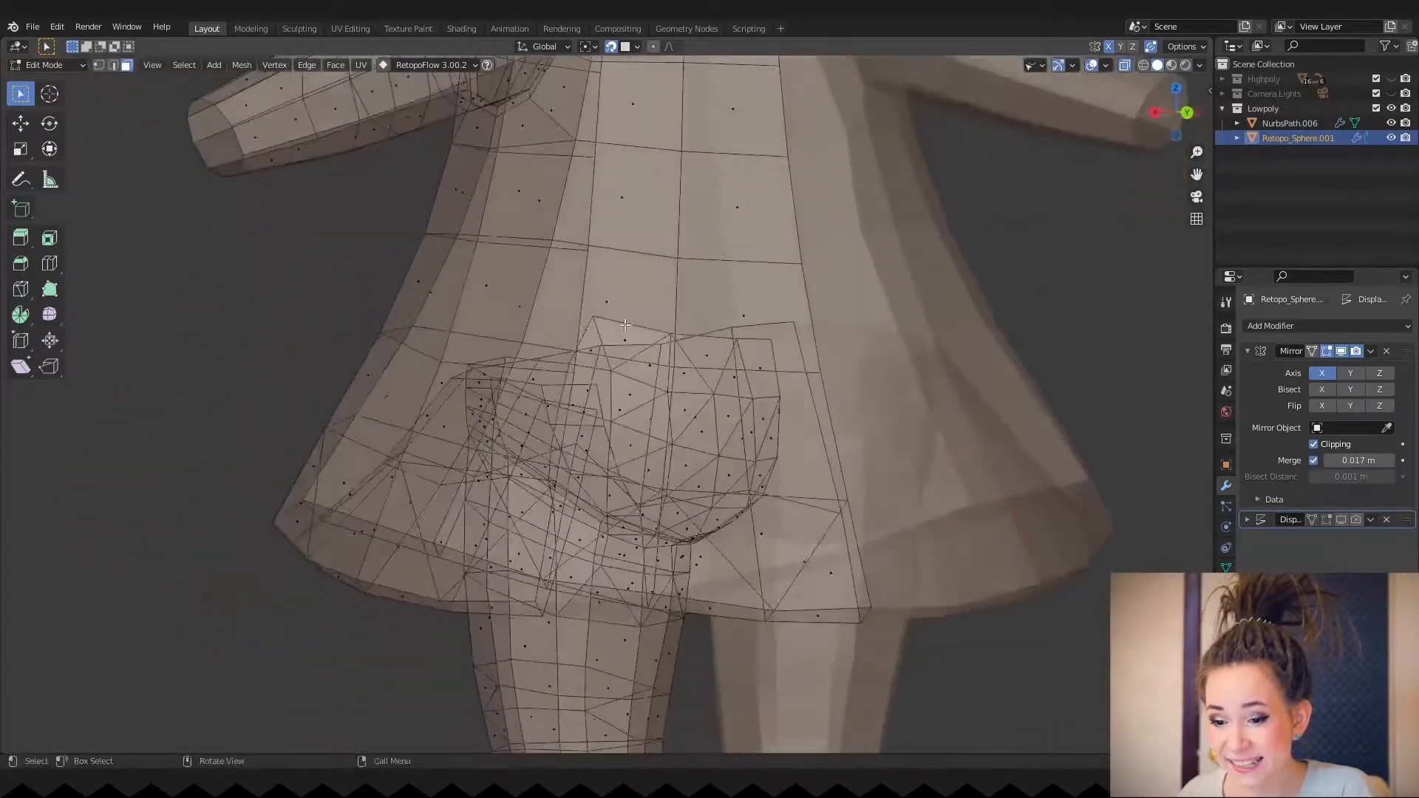
{"action": "key", "text": "Tab"}
{"action": "key", "text": "Tab"}
{"action": "scroll", "coordinate": [643, 332], "scroll_direction": "up", "scroll_amount": 1}
{"action": "left_click", "coordinate": [573, 318]}
{"action": "left_click", "coordinate": [630, 298], "text": "shift"}
{"action": "left_click", "coordinate": [702, 325], "text": "shift"}
{"action": "left_click", "coordinate": [798, 336], "text": "shift"}
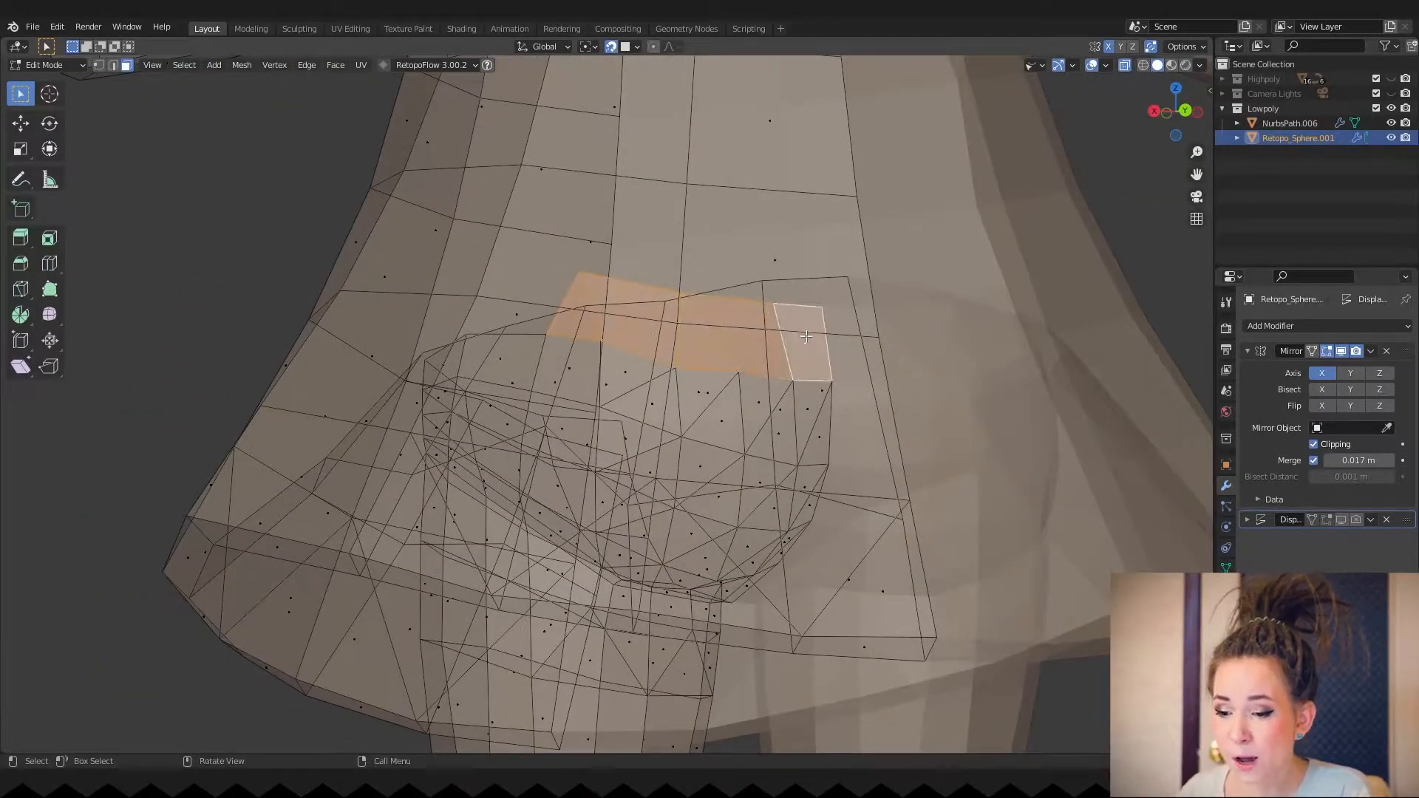
{"action": "key", "text": "x"}
{"action": "left_click", "coordinate": [788, 333]}
Switch to vertex selection and set snapping to Vertex.
{"action": "middle_click_drag", "start_coordinate": [728, 312], "coordinate": [451, 334]}
{"action": "key", "text": "1"}
{"action": "left_click", "coordinate": [757, 427]}
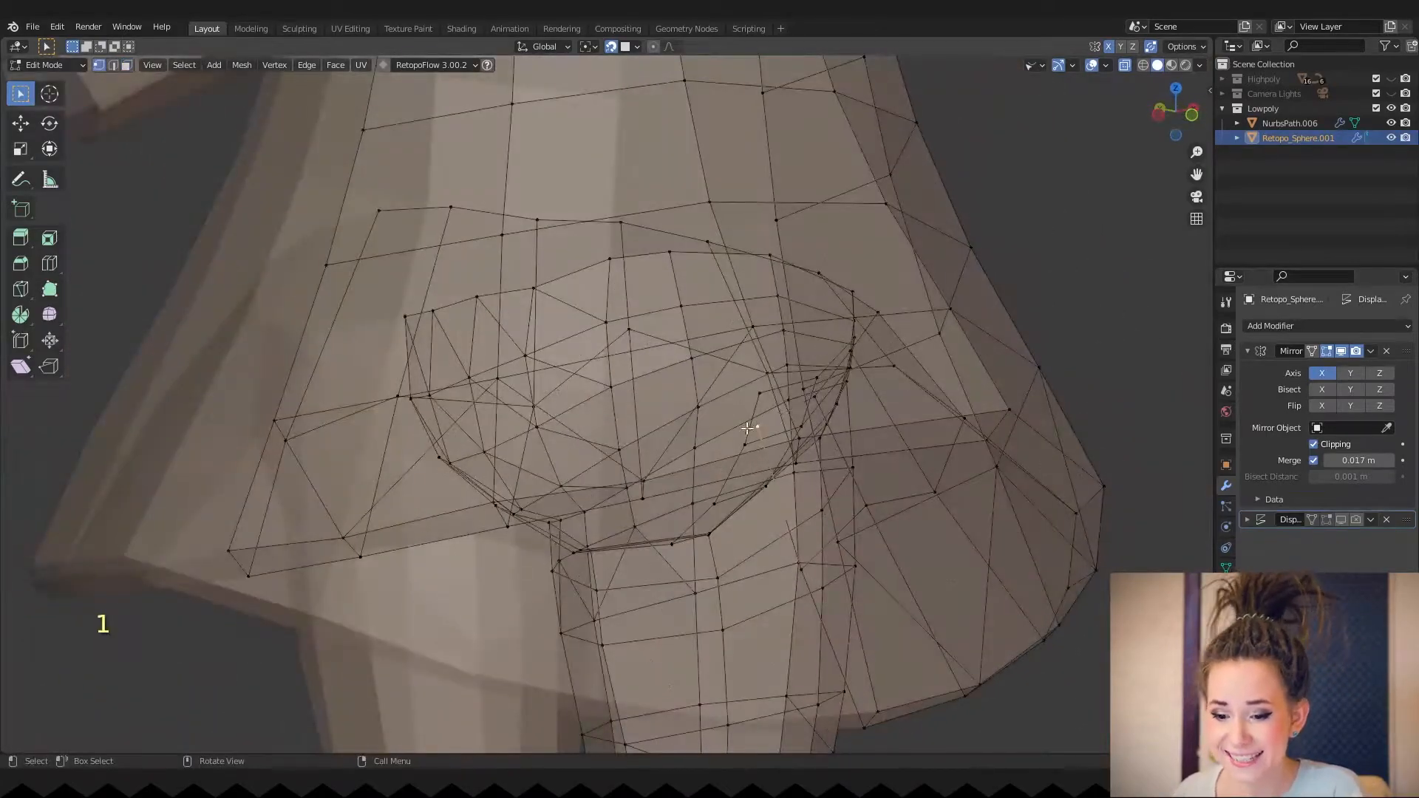
{"action": "left_click", "coordinate": [611, 47]}
{"action": "left_click", "coordinate": [636, 48]}
{"action": "left_click", "coordinate": [612, 105]}
{"action": "left_click", "coordinate": [612, 46]}
Snap the first waistline vertices of the pelvis onto the inner edge vertices of the skirt's underside.
{"action": "middle_click_drag", "start_coordinate": [728, 325], "coordinate": [592, 436]}
{"action": "key", "text": "g"}
{"action": "left_click", "coordinate": [700, 374]}
{"action": "left_click", "coordinate": [608, 457]}
{"action": "key", "text": "g"}
{"action": "left_click", "coordinate": [628, 444]}
{"action": "key", "text": "g"}
{"action": "left_click", "coordinate": [624, 336]}
{"action": "middle_click_drag", "start_coordinate": [628, 339], "coordinate": [644, 268]}
{"action": "key", "text": "g"}
{"action": "left_click", "coordinate": [682, 361]}
Snap the next vertices along the pelvis waistline onto the skirt's inner edge.
{"action": "left_click", "coordinate": [560, 304]}
{"action": "key", "text": "g"}
{"action": "left_click", "coordinate": [589, 302]}
{"action": "key", "text": "g"}
{"action": "left_click", "coordinate": [510, 304]}
{"action": "key", "text": "g"}
{"action": "left_click", "coordinate": [613, 299]}
Snap another seam vertex between the pelvis and skirt into place and apply an edge operation beside it.
{"action": "left_click", "coordinate": [722, 198]}
{"action": "left_click", "coordinate": [719, 226]}
{"action": "left_click", "coordinate": [582, 227]}
{"action": "key", "text": "g"}
{"action": "left_click", "coordinate": [560, 238]}
{"action": "middle_click_drag", "start_coordinate": [559, 238], "coordinate": [706, 226]}
{"action": "left_click", "coordinate": [729, 303]}
{"action": "key", "text": "ctrl+e"}
{"action": "left_click", "coordinate": [713, 389]}
{"action": "left_click", "coordinate": [834, 306]}
Try moving another vertex of the pelvis and skirt seam, and undo the move.
{"action": "left_click", "coordinate": [710, 237]}
{"action": "key", "text": "g"}
{"action": "left_click", "coordinate": [706, 294]}
{"action": "middle_click_drag", "start_coordinate": [691, 289], "coordinate": [721, 294]}
{"action": "key", "text": "ctrl+z"}
{"action": "key", "text": "ctrl+z"}
Move two more open vertices of the pelvis onto the seam with the skirt's underside.
{"action": "left_click", "coordinate": [630, 227]}
{"action": "key", "text": "g"}
{"action": "left_click", "coordinate": [625, 223]}
{"action": "left_click", "coordinate": [723, 294]}
{"action": "key", "text": "g"}
{"action": "left_click", "coordinate": [717, 394]}
{"action": "middle_click_drag", "start_coordinate": [717, 394], "coordinate": [689, 187]}
Close the remaining part of the pelvis and skirt seam by snapping its last loose vertices together.
{"action": "key", "text": "g"}
{"action": "left_click", "coordinate": [741, 255]}
{"action": "middle_click_drag", "start_coordinate": [741, 255], "coordinate": [676, 240]}
{"action": "key", "text": "g"}
{"action": "left_click", "coordinate": [706, 215]}
{"action": "key", "text": "g"}
{"action": "left_click", "coordinate": [641, 324]}
Turn off X-ray and bring the high-poly character back into view around the mesh.
{"action": "key", "text": "alt+z"}
{"action": "middle_click_drag", "start_coordinate": [676, 240], "coordinate": [660, 272], "text": "shift"}
{"action": "middle_click_drag", "start_coordinate": [660, 271], "coordinate": [735, 223]}
{"action": "left_click", "coordinate": [683, 235]}
{"action": "left_click", "coordinate": [1392, 95]}
{"action": "key", "text": "alt+q"}
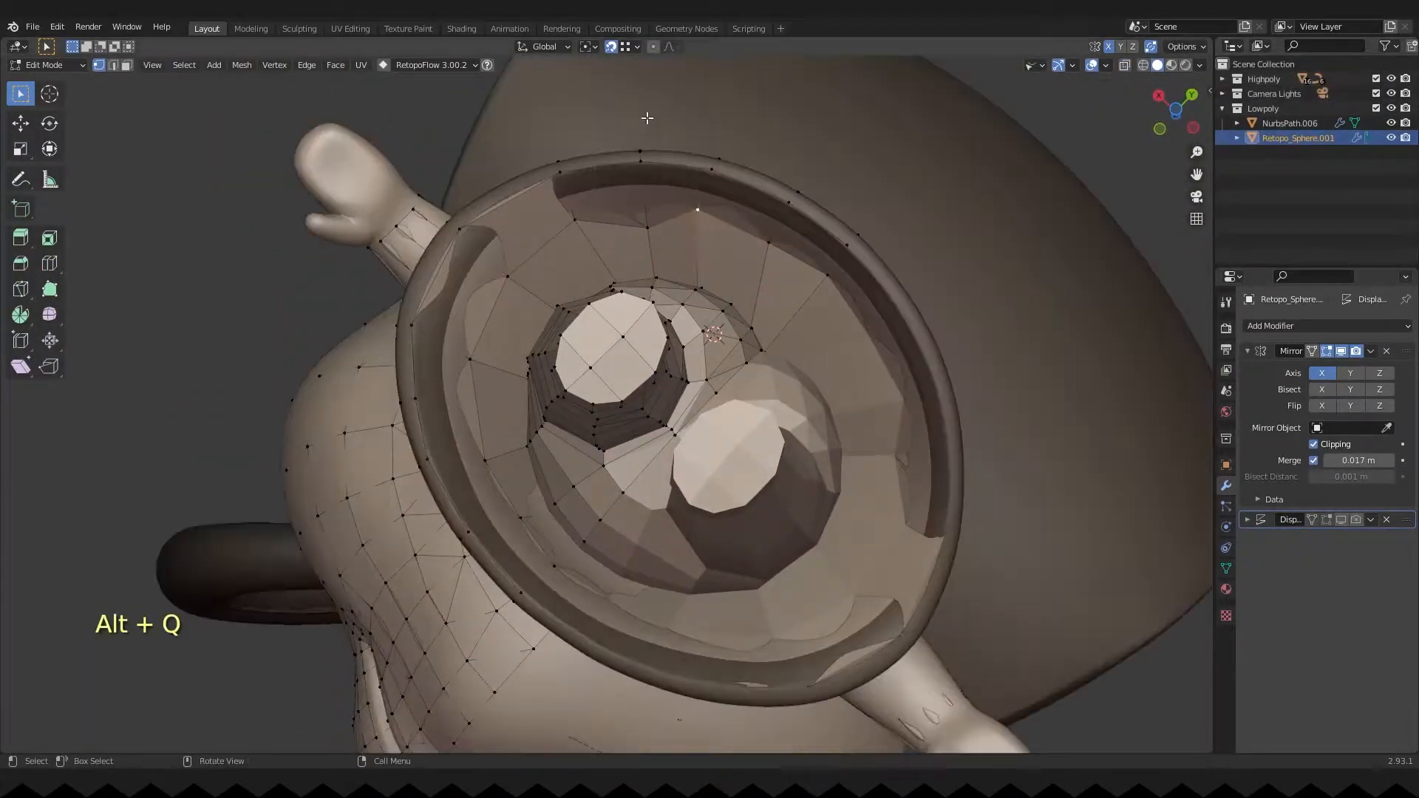
Move a vertex on the skirt's underside inward, away from the hem.
{"action": "middle_click_drag", "start_coordinate": [648, 120], "coordinate": [640, 136]}
{"action": "key", "text": "g"}
{"action": "left_click", "coordinate": [704, 267]}
{"action": "middle_click_drag", "start_coordinate": [703, 267], "coordinate": [634, 305]}
Set snapping to Face and reposition vertices on the skirt's underside.
{"action": "left_click", "coordinate": [630, 47]}
{"action": "middle_click_drag", "start_coordinate": [794, 176], "coordinate": [655, 260]}
{"action": "key", "text": "g"}
{"action": "left_click", "coordinate": [706, 238]}
{"action": "key", "text": "g"}
{"action": "left_click", "coordinate": [721, 240]}
Adjust further vertices of the low-poly mesh so its edges are spaced more evenly.
{"action": "key", "text": "g"}
{"action": "key", "text": "g"}
{"action": "left_click", "coordinate": [702, 404]}
{"action": "key", "text": "g"}
{"action": "left_click", "coordinate": [722, 412]}
{"action": "left_click", "coordinate": [634, 394]}
{"action": "key", "text": "g"}
{"action": "left_click", "coordinate": [644, 402]}
{"action": "middle_click_drag", "start_coordinate": [644, 403], "coordinate": [671, 414]}
{"action": "key", "text": "g"}
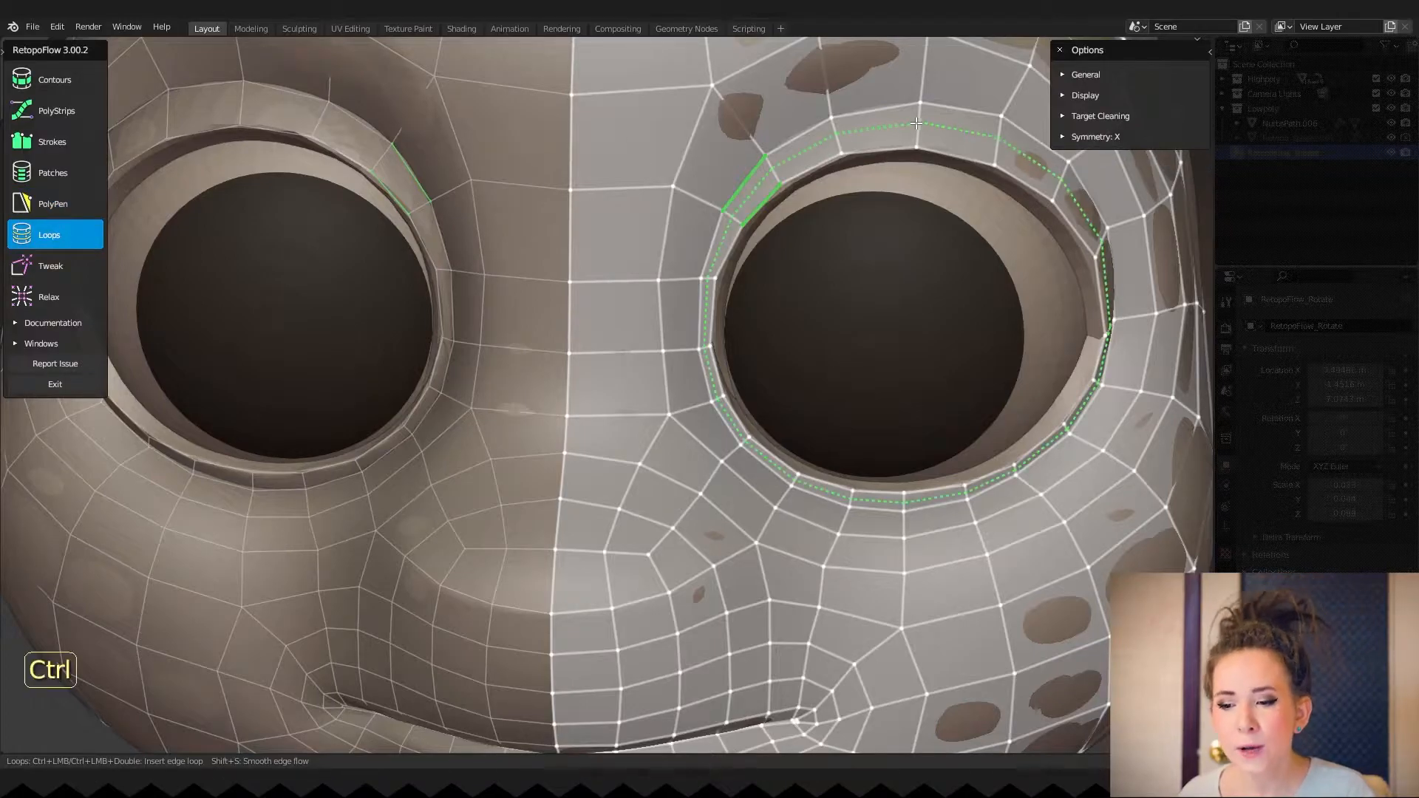
Insert an edge loop around the eye socket with RetopoFlow's Loops tool and exit RetopoFlow.
{"action": "middle_click_drag", "start_coordinate": [852, 262], "coordinate": [788, 201], "text": "shift"}
{"action": "middle_click_drag", "start_coordinate": [788, 201], "coordinate": [778, 280], "text": "ctrl"}
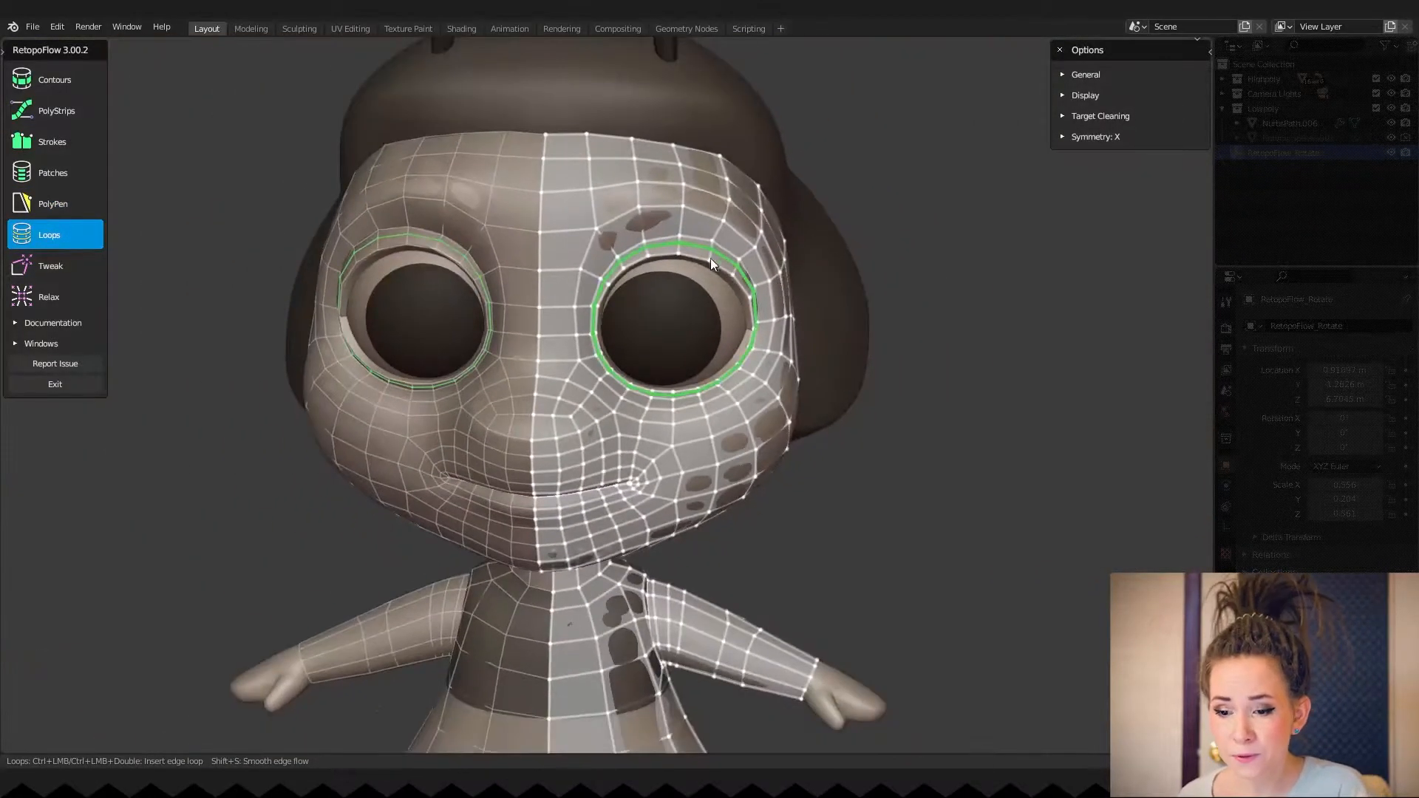
{"action": "left_click", "coordinate": [83, 385]}
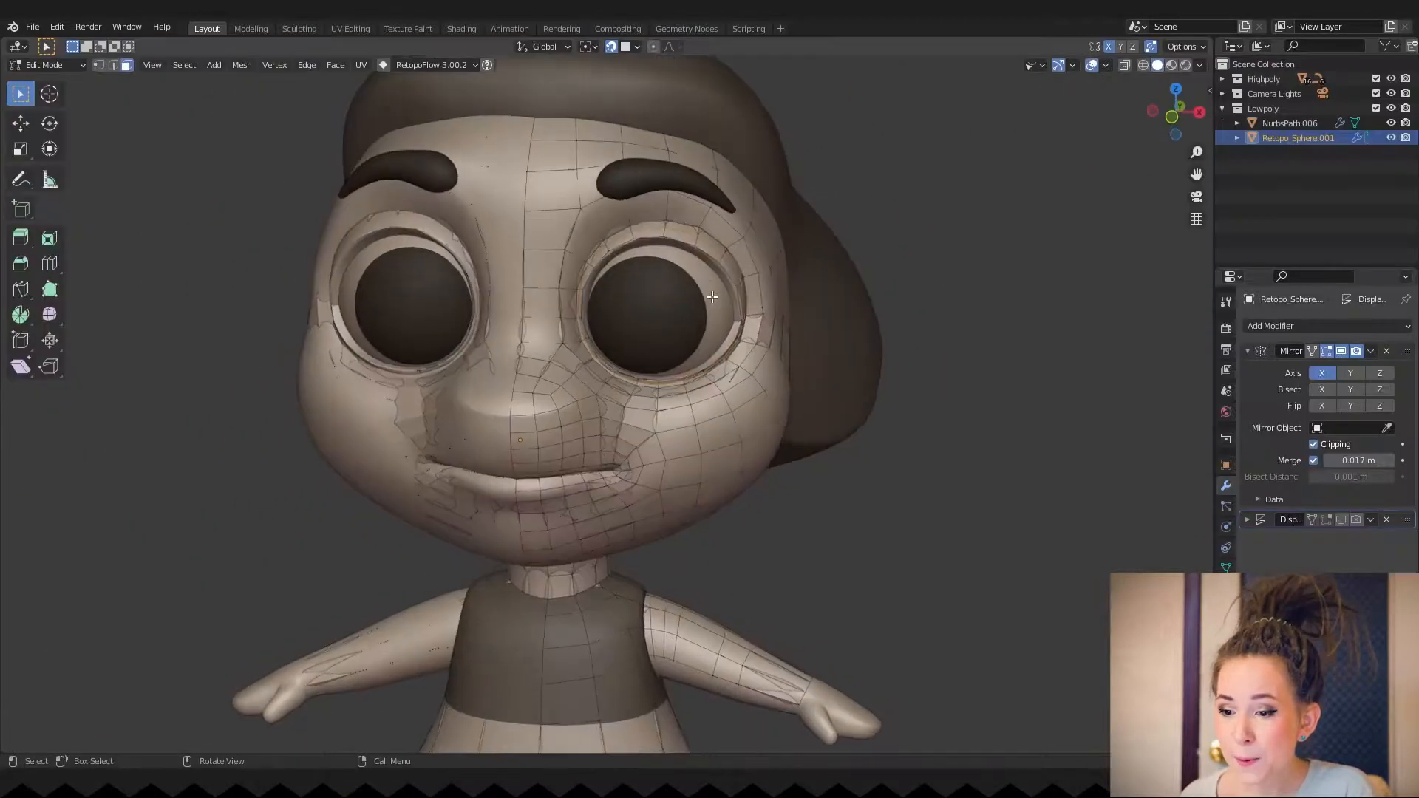
Isolate the low-poly mesh, extrude the eye opening's edge loop inward at scale 0.6, and merge it at center.
{"action": "key", "text": "alt+q"}
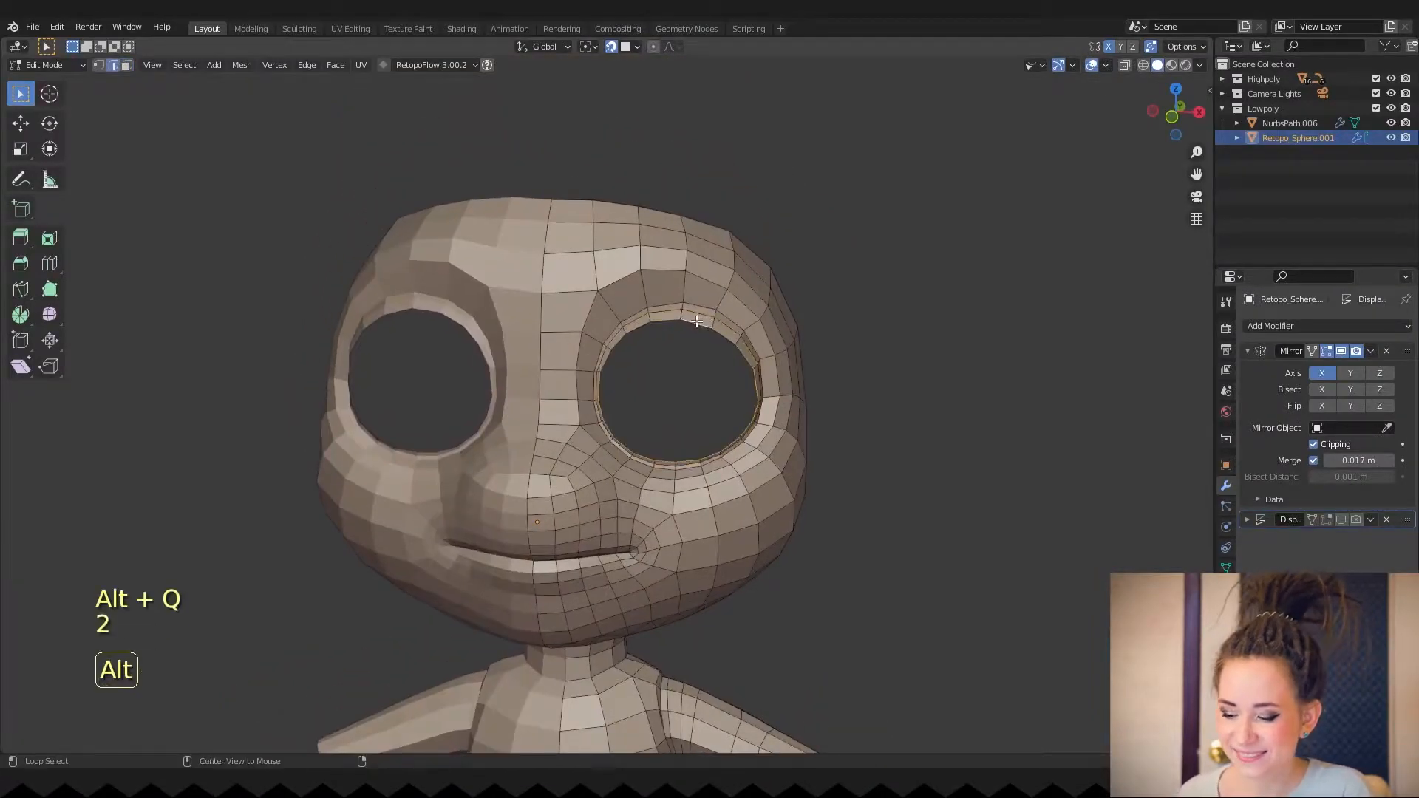
{"action": "left_click", "coordinate": [837, 271]}
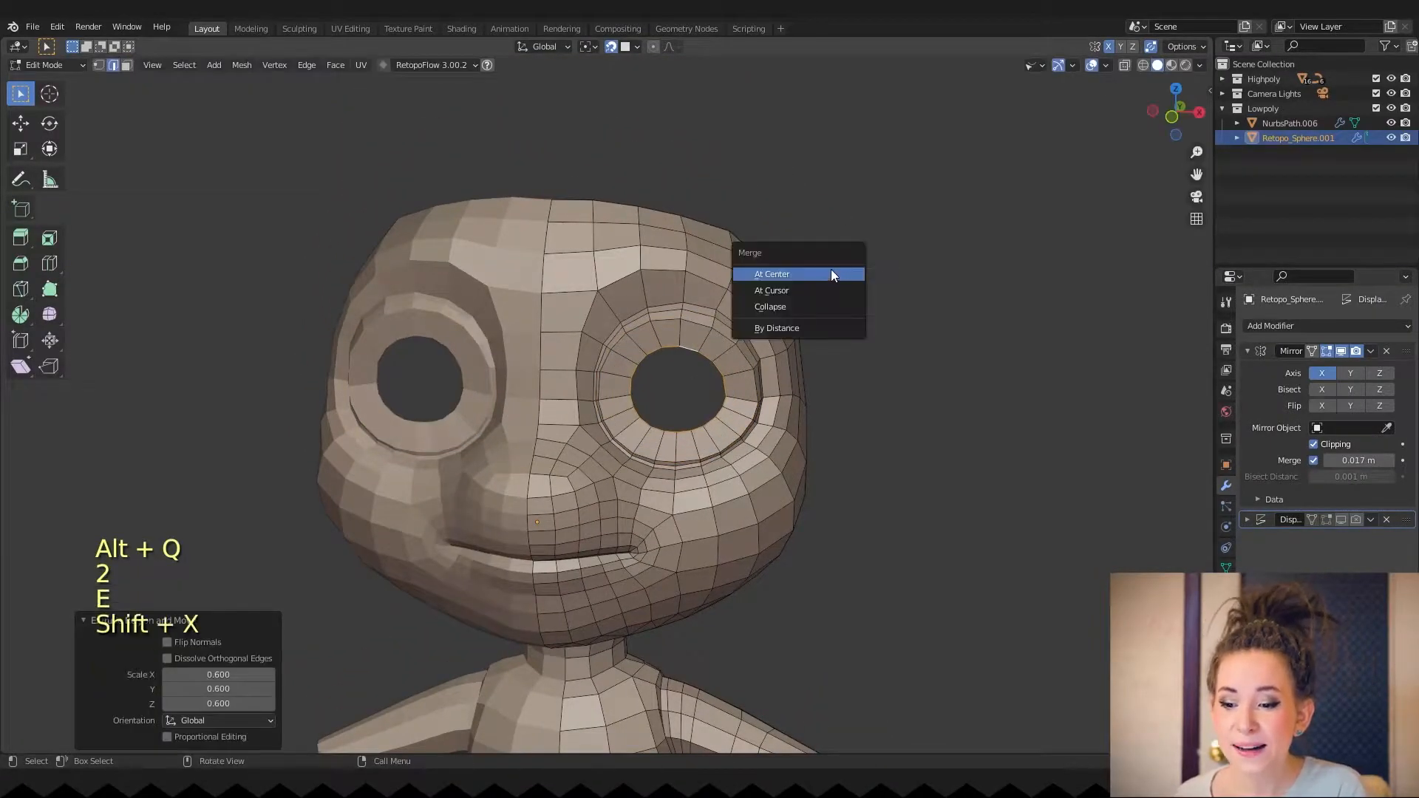
{"action": "left_click", "coordinate": [831, 273]}
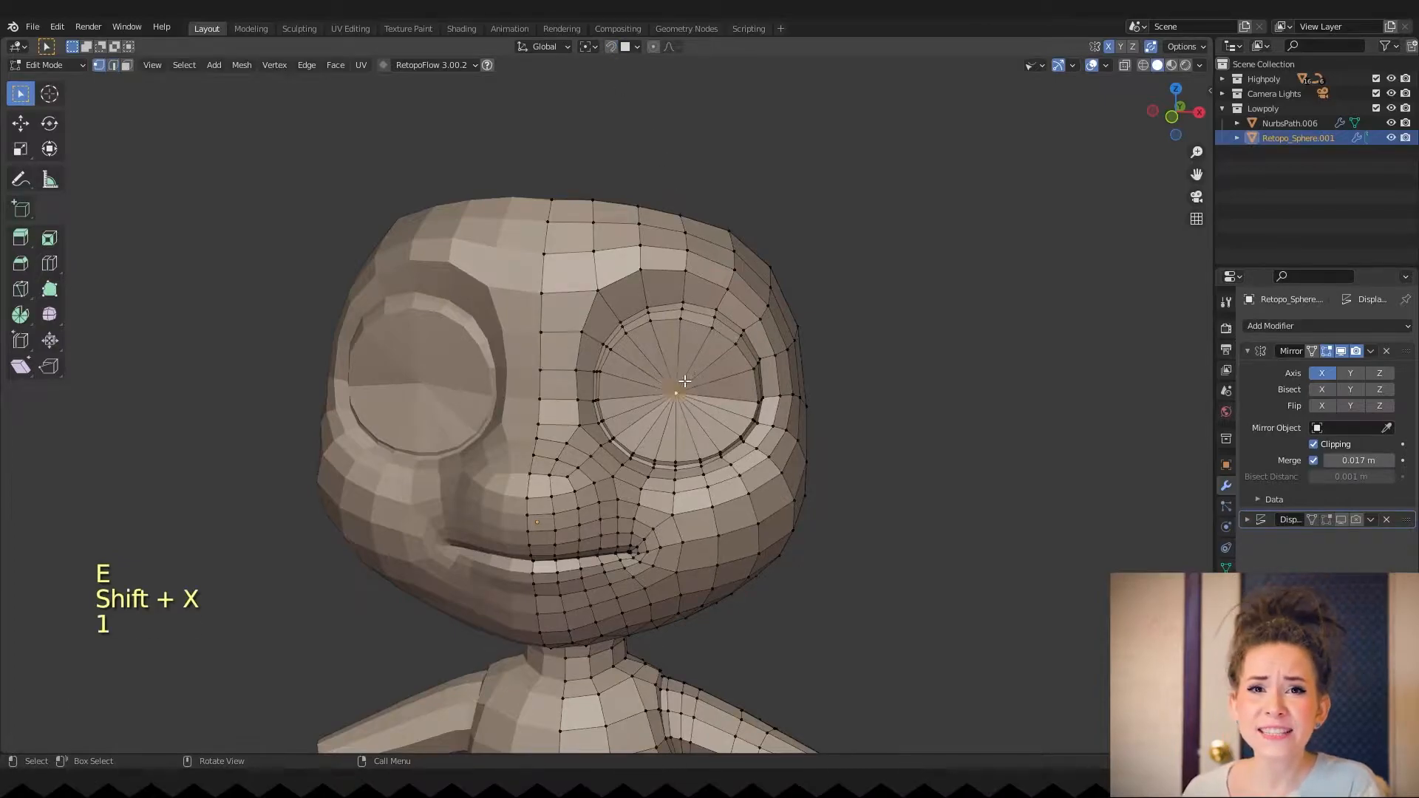
Move the eye socket's centre vertex back into the head from the top view with X-ray, about 0.21 m along Y.
{"action": "left_click", "coordinate": [742, 278]}
{"action": "key", "text": "alt+z"}
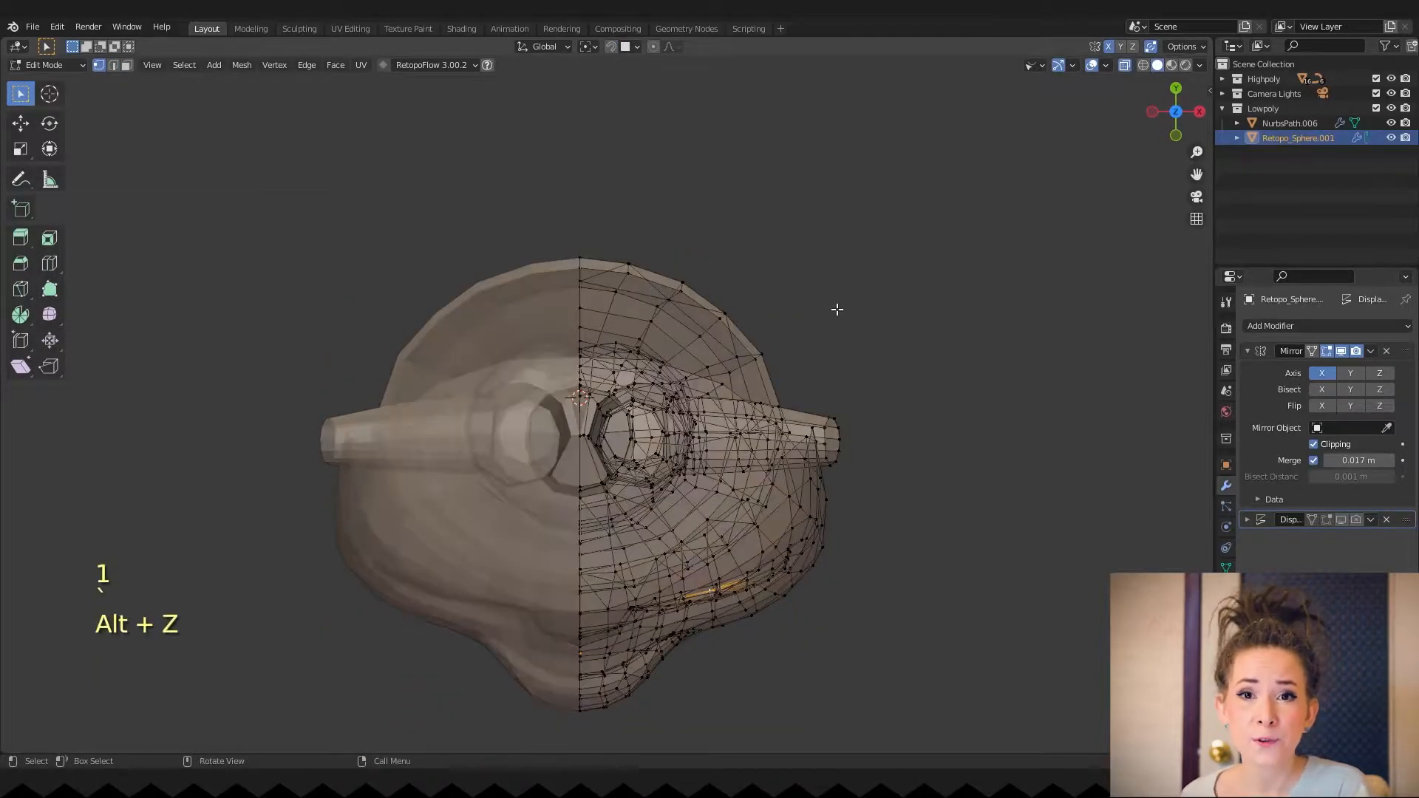
{"action": "left_click", "coordinate": [850, 215]}
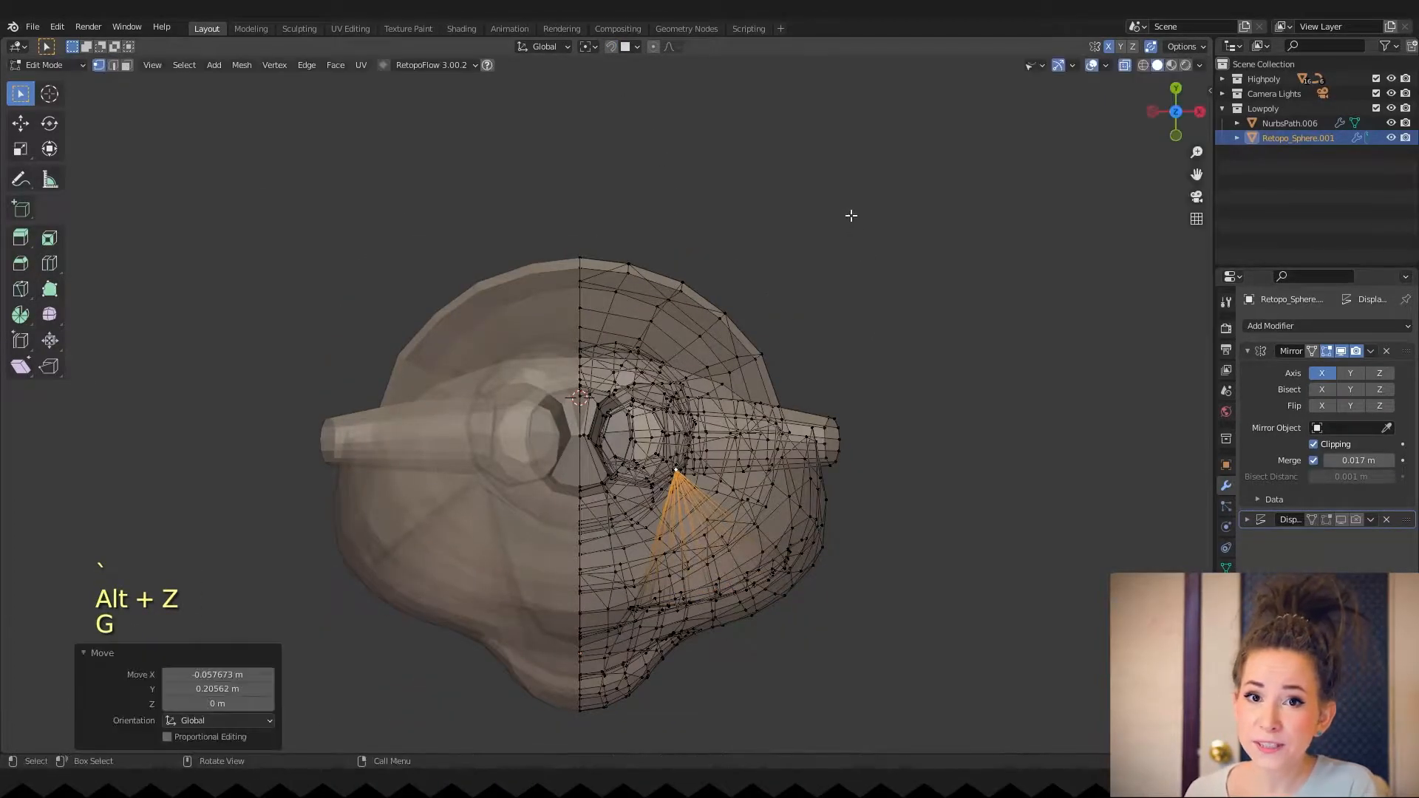
Turn off X-ray, hide the Mirror modifier in the viewport, and select the edge loop of the mouth opening.
{"action": "key", "text": "alt+z"}
{"action": "left_click", "coordinate": [824, 272]}
{"action": "middle_click_drag", "start_coordinate": [858, 275], "coordinate": [823, 229]}
{"action": "middle_click_drag", "start_coordinate": [824, 244], "coordinate": [850, 146]}
{"action": "left_click", "coordinate": [1340, 354]}
{"action": "middle_click_drag", "start_coordinate": [628, 332], "coordinate": [746, 340]}
{"action": "middle_click_drag", "start_coordinate": [746, 340], "coordinate": [747, 308], "text": "shift"}
{"action": "key", "text": "2"}
{"action": "scroll", "coordinate": [791, 342], "scroll_direction": "up", "scroll_amount": 3}
{"action": "left_click", "coordinate": [890, 313], "text": "alt"}
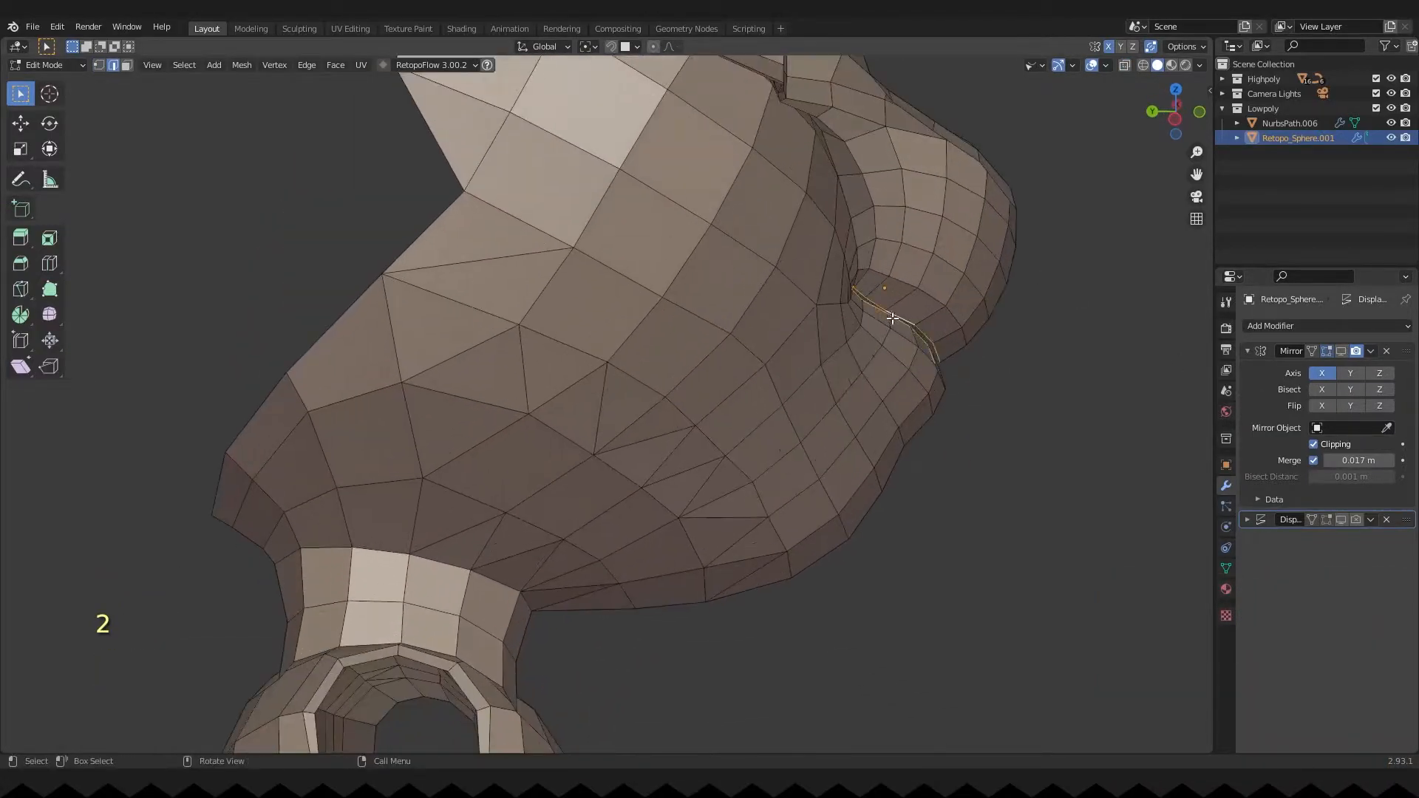
Extrude the mouth opening's edge loop back into the head from the side view.
{"action": "key", "text": "grave"}
{"action": "left_click", "coordinate": [937, 294]}
{"action": "key", "text": "grave"}
{"action": "left_click", "coordinate": [820, 288]}
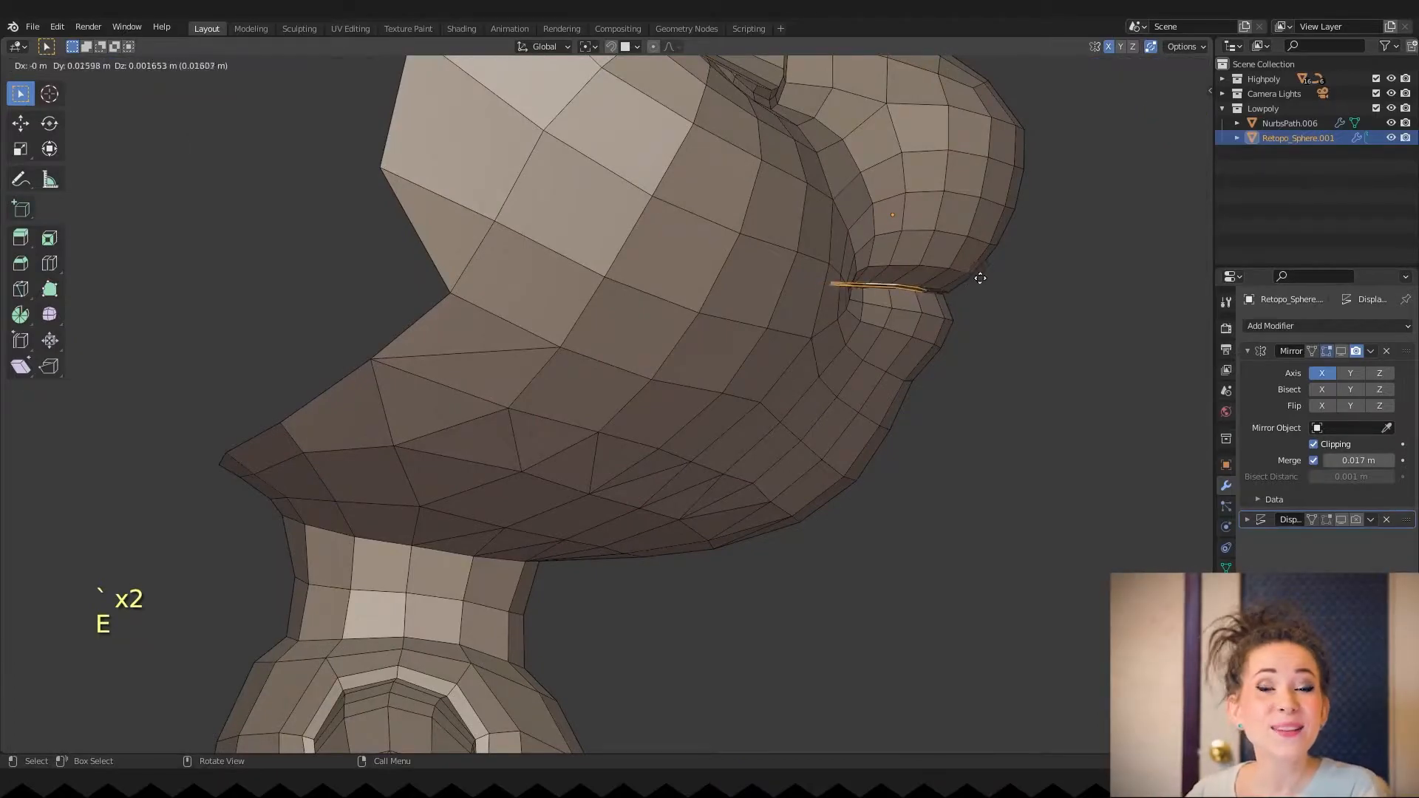
{"action": "left_click", "coordinate": [976, 278]}
{"action": "key", "text": "e"}
{"action": "left_click", "coordinate": [942, 280]}
Select the upper inner lip edges one by one and move them up about 0.008 m along Z.
{"action": "middle_click_drag", "start_coordinate": [942, 279], "coordinate": [757, 303], "text": "shift"}
{"action": "middle_click_drag", "start_coordinate": [756, 303], "coordinate": [728, 384], "text": "ctrl"}
{"action": "middle_click_drag", "start_coordinate": [729, 385], "coordinate": [817, 369]}
{"action": "left_click", "coordinate": [814, 418]}
{"action": "left_click", "coordinate": [824, 383], "text": "shift"}
{"action": "left_click", "coordinate": [713, 333], "text": "shift"}
{"action": "left_click", "coordinate": [624, 277], "text": "shift"}
{"action": "middle_click_drag", "start_coordinate": [636, 285], "coordinate": [754, 221]}
{"action": "middle_click_drag", "start_coordinate": [754, 221], "coordinate": [776, 406], "text": "ctrl"}
{"action": "left_click", "coordinate": [796, 356]}
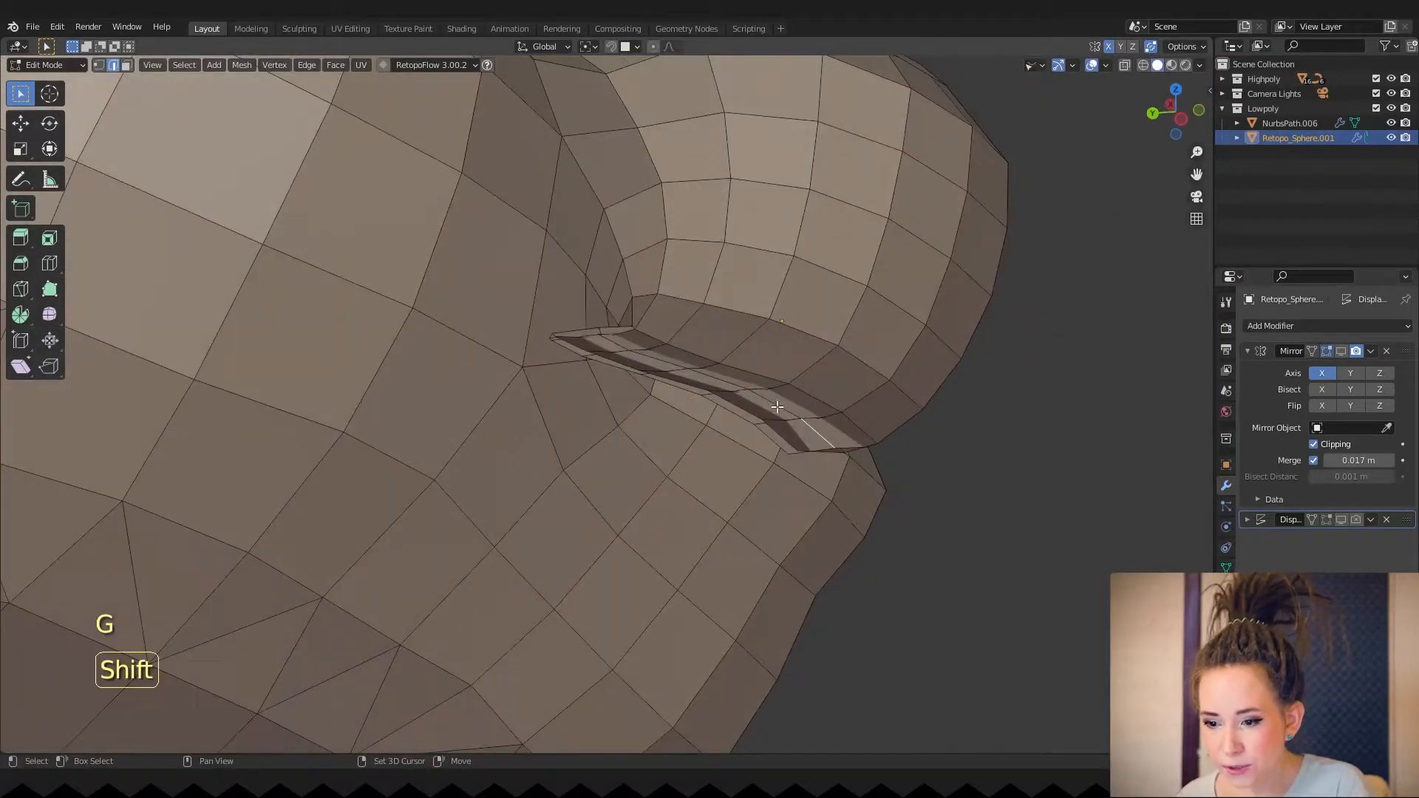
{"action": "key", "text": "z"}
{"action": "left_click", "coordinate": [812, 310]}
{"action": "middle_click_drag", "start_coordinate": [814, 304], "coordinate": [856, 375]}
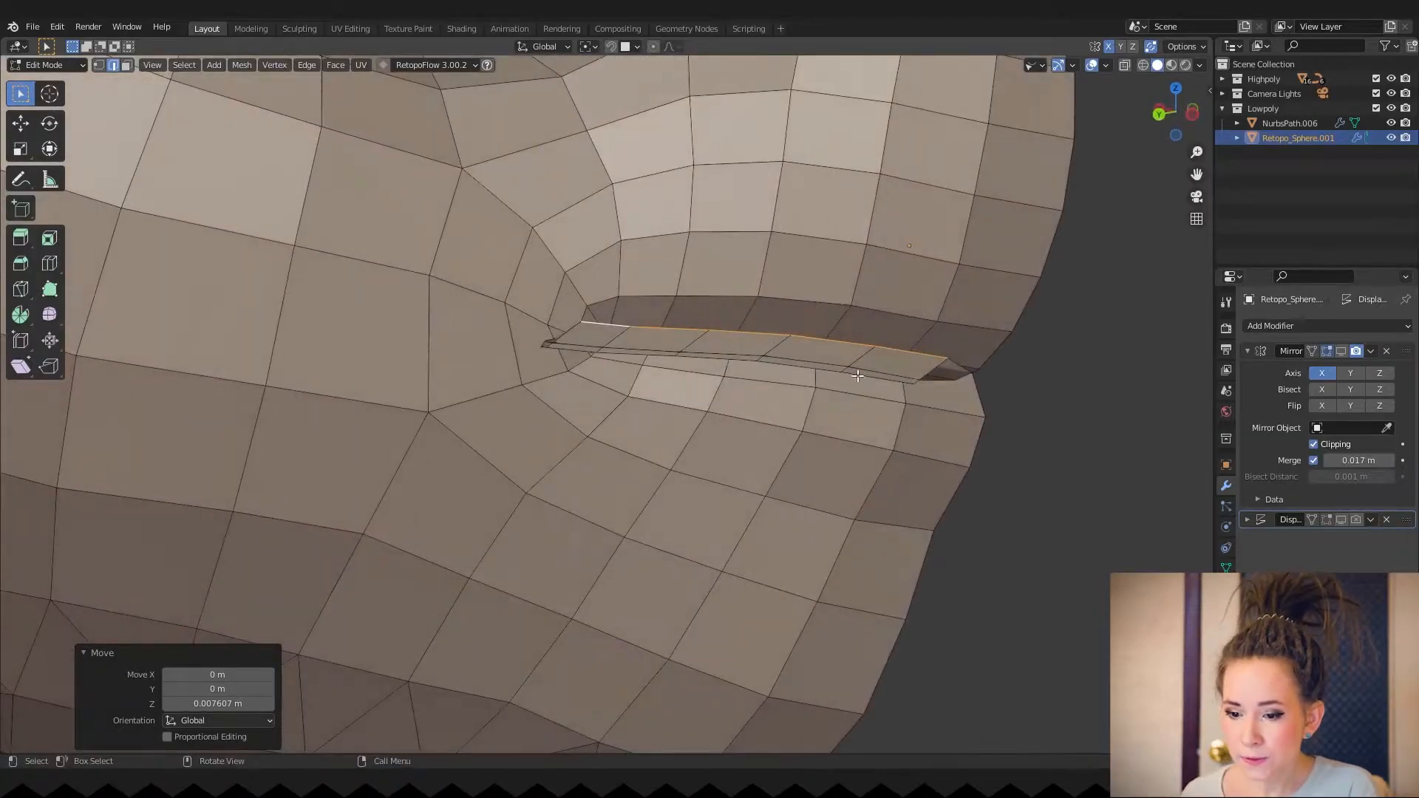
Adjust the inner lip edges and the mouth-corner vertex, raising that vertex about 0.005 m along Z.
{"action": "left_click", "coordinate": [732, 358], "text": "ctrl"}
{"action": "middle_click_drag", "start_coordinate": [604, 359], "coordinate": [637, 368]}
{"action": "left_click", "coordinate": [648, 441]}
{"action": "left_click", "coordinate": [736, 375]}
{"action": "key", "text": "1"}
{"action": "left_click", "coordinate": [659, 370]}
{"action": "middle_click_drag", "start_coordinate": [725, 413], "coordinate": [698, 439]}
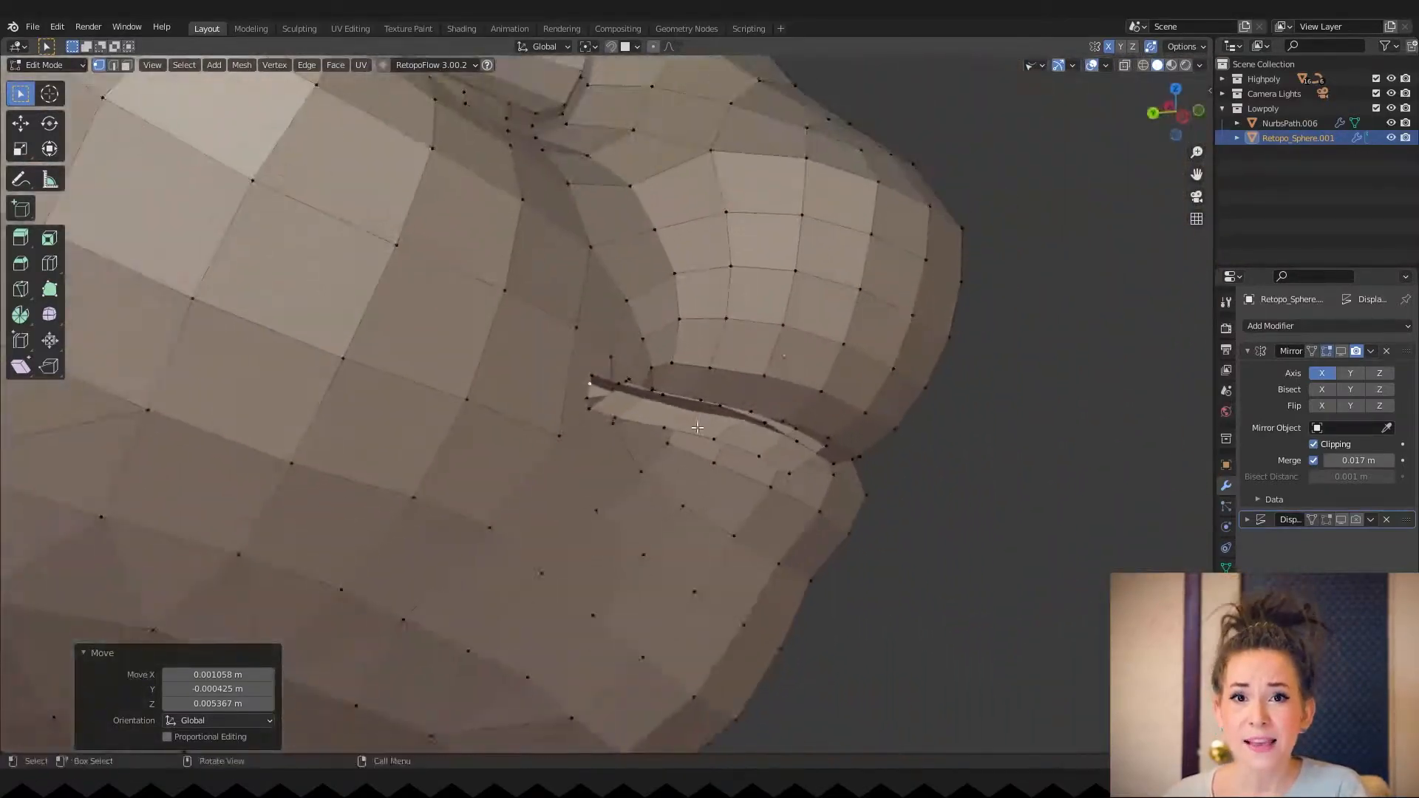
Reposition the inner lip vertices individually in the horizontal plane with X-ray so they follow the mouth's curve.
{"action": "key", "text": "grave"}
{"action": "key", "text": "alt+q"}
{"action": "key", "text": "grave"}
{"action": "key", "text": "alt+q"}
{"action": "scroll", "coordinate": [672, 339], "scroll_direction": "down", "scroll_amount": 1}
{"action": "key", "text": "alt+z"}
{"action": "middle_click_drag", "start_coordinate": [606, 362], "coordinate": [618, 328], "text": "shift"}
{"action": "scroll", "coordinate": [805, 391], "scroll_direction": "up", "scroll_amount": 3}
{"action": "scroll", "coordinate": [620, 328], "scroll_direction": "up", "scroll_amount": 1}
{"action": "left_click_drag", "start_coordinate": [704, 318], "coordinate": [754, 352]}
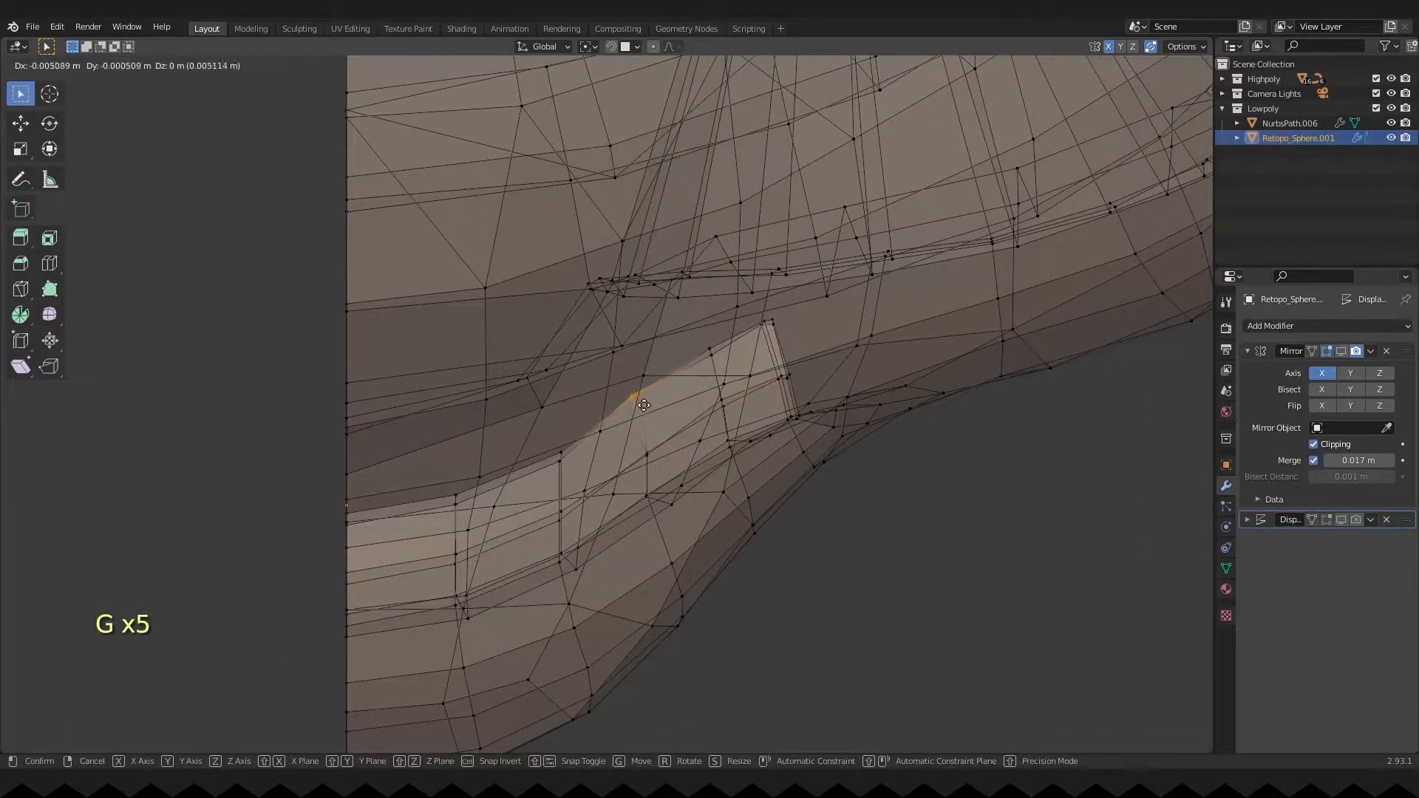
{"action": "middle_click_drag", "start_coordinate": [671, 377], "coordinate": [754, 374]}
{"action": "key", "text": "alt+z"}
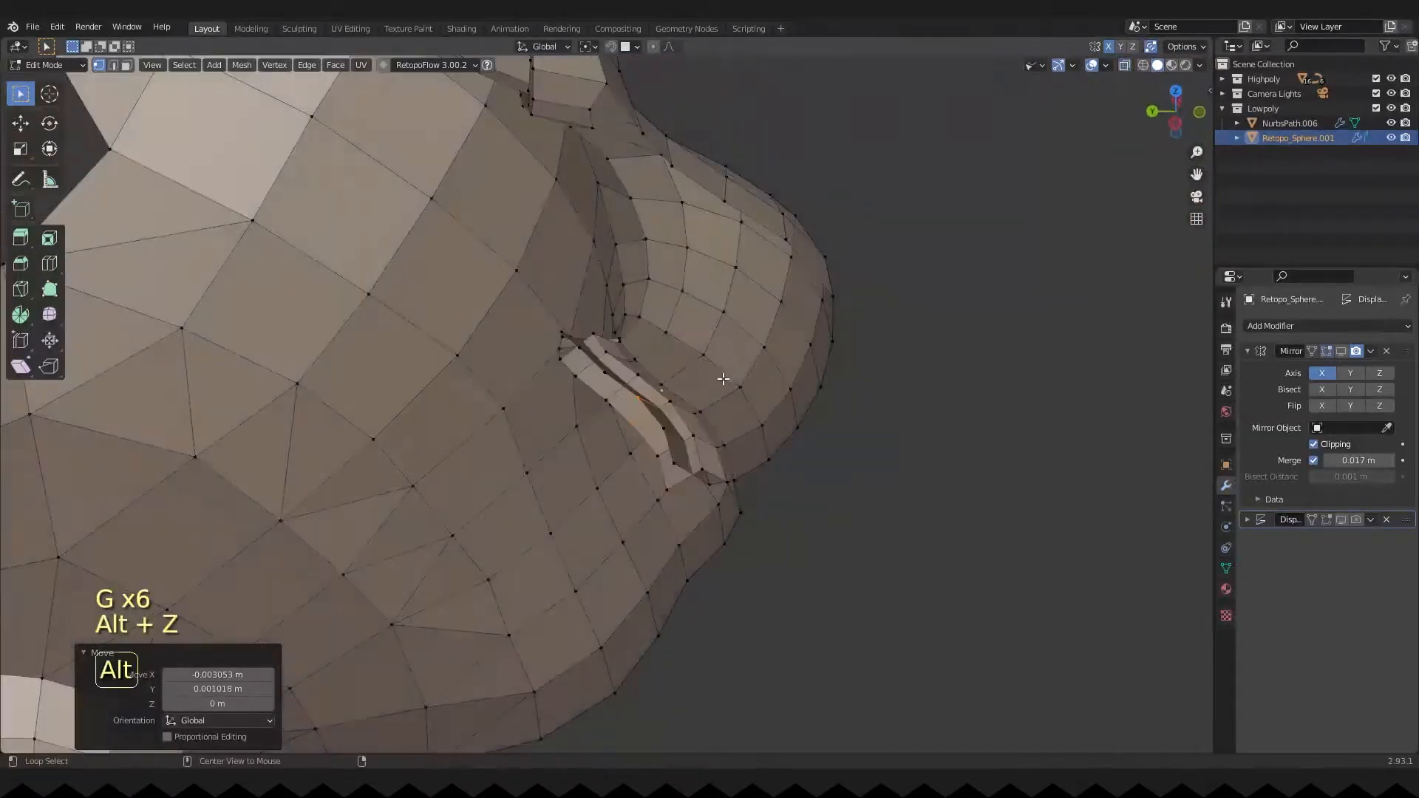
Extrude the inner mouth loop back into the head in stages, scaling it along Z by about 1.99 and 0.29.
{"action": "key", "text": "grave"}
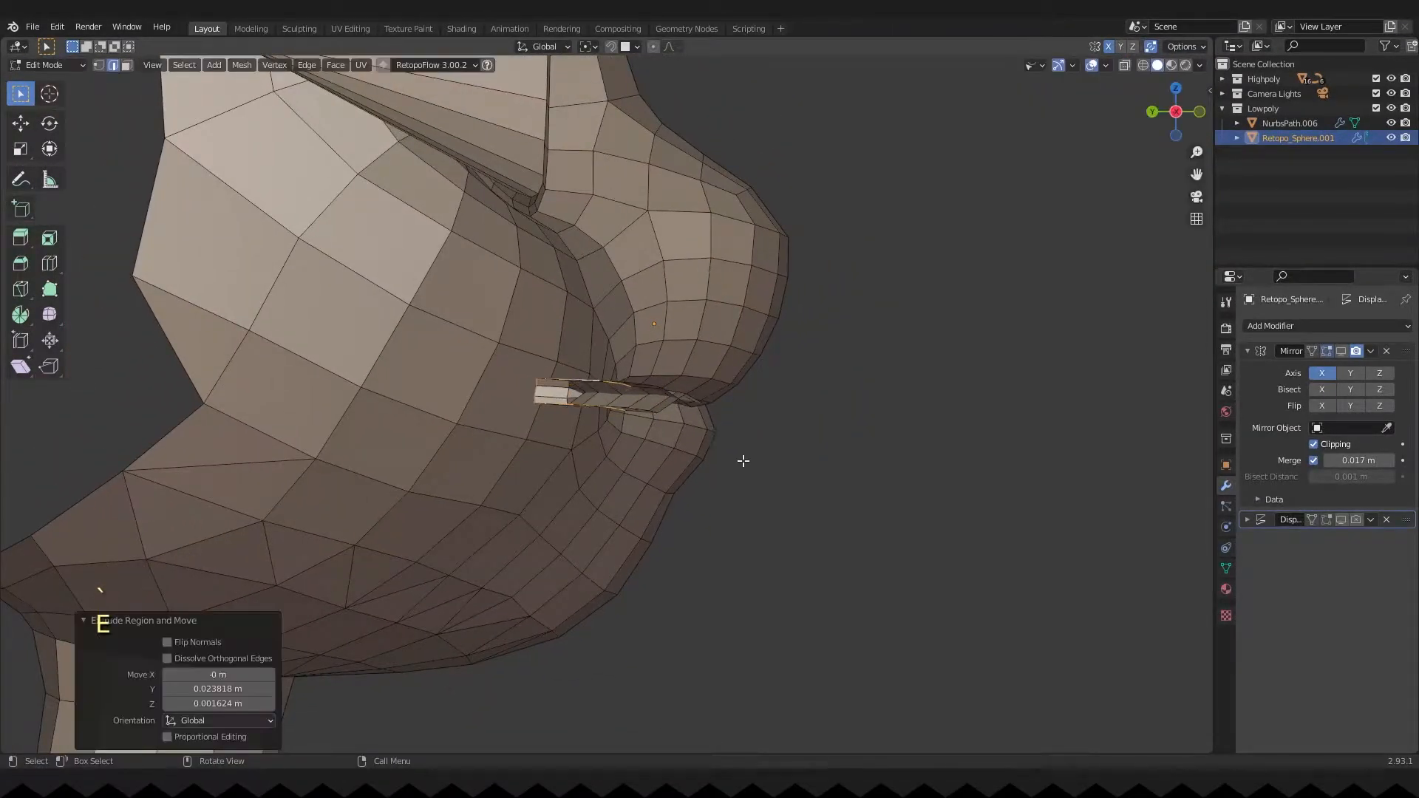
{"action": "middle_click_drag", "start_coordinate": [744, 473], "coordinate": [691, 440]}
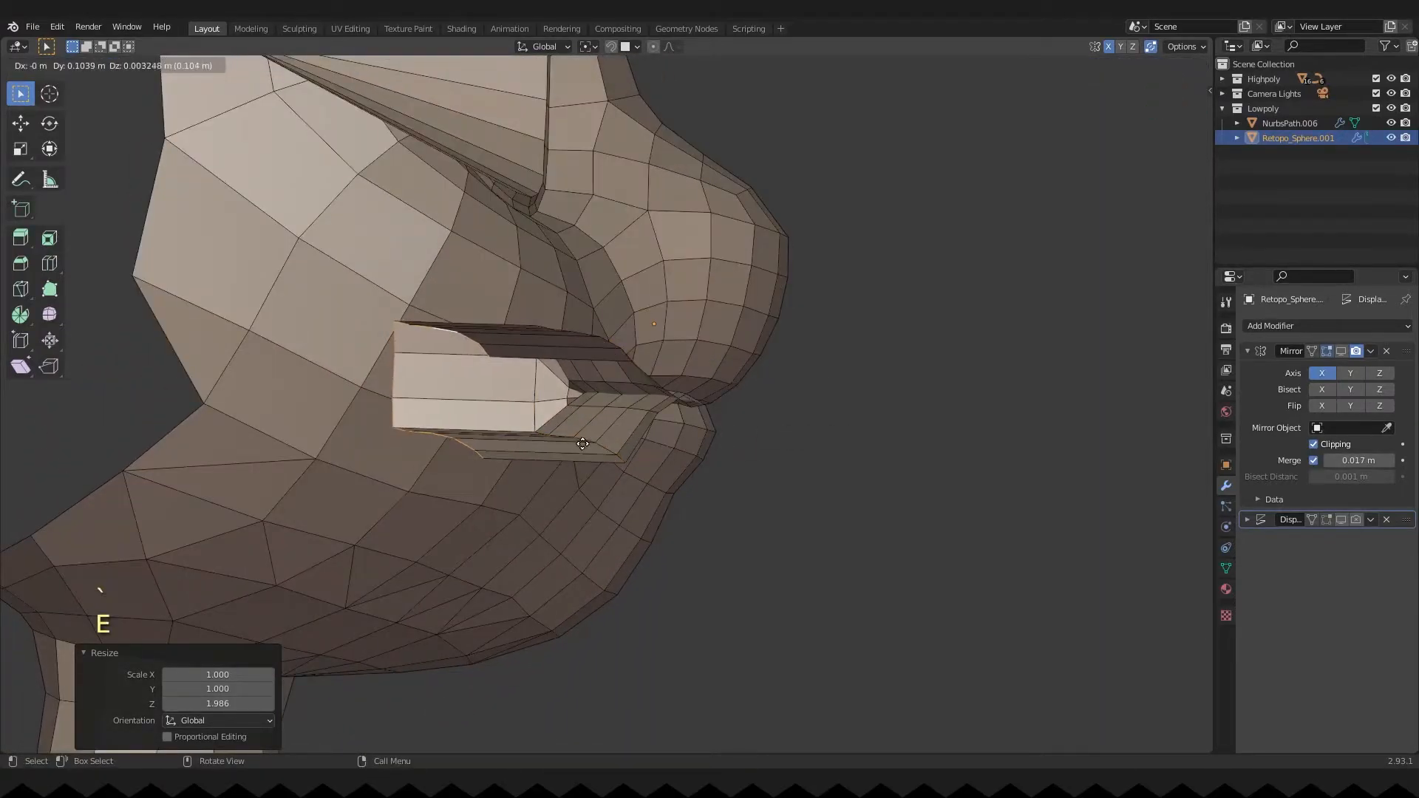
{"action": "key", "text": "e"}
{"action": "left_click", "coordinate": [654, 419]}
{"action": "left_click", "coordinate": [459, 411]}
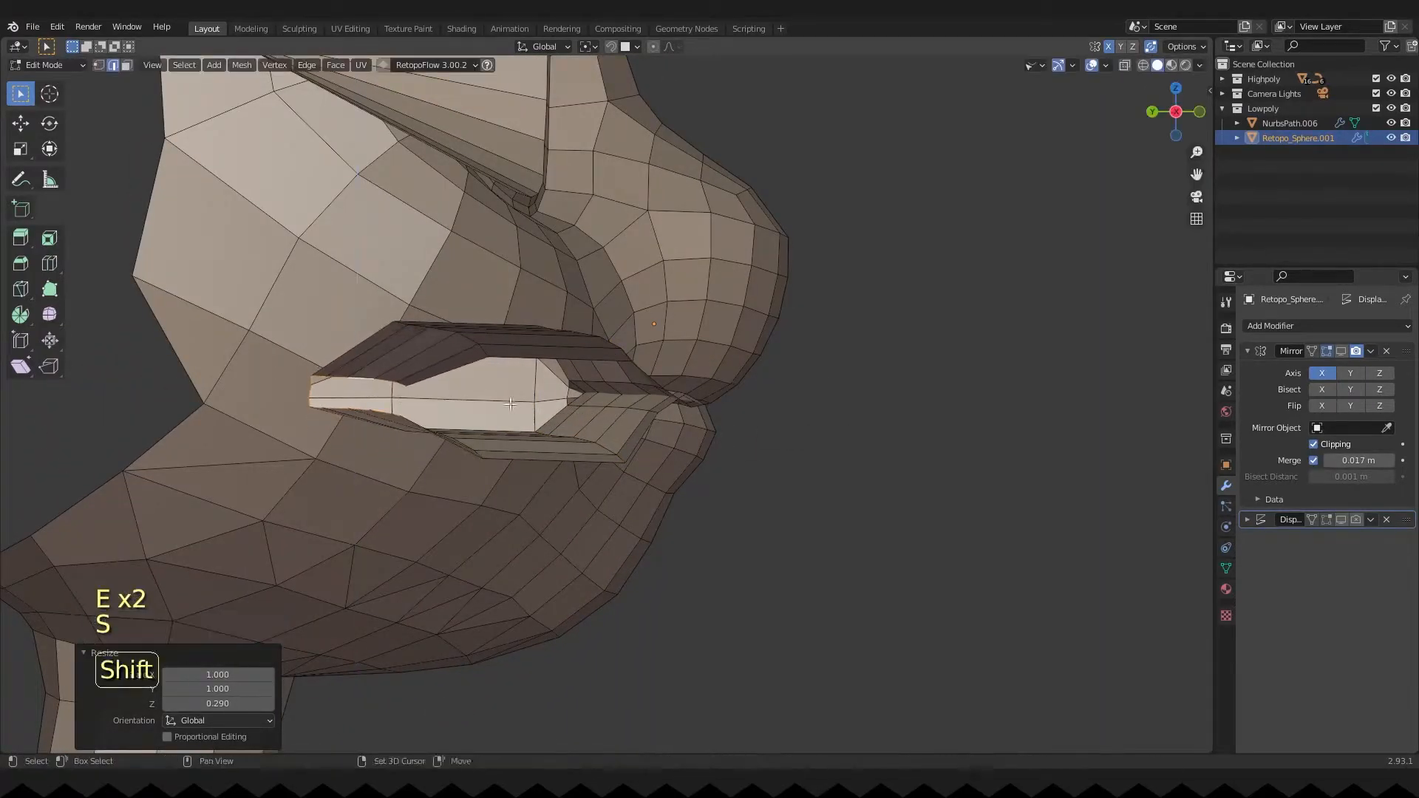
Merge opposite upper and lower vertices at the back end of the mouth cavity at their center.
{"action": "middle_click_drag", "start_coordinate": [473, 408], "coordinate": [591, 402], "text": "shift"}
{"action": "middle_click_drag", "start_coordinate": [591, 403], "coordinate": [628, 384]}
{"action": "key", "text": "1"}
{"action": "middle_click_drag", "start_coordinate": [628, 384], "coordinate": [627, 356], "text": "ctrl"}
{"action": "left_click", "coordinate": [645, 394]}
{"action": "left_click", "coordinate": [646, 436], "text": "shift"}
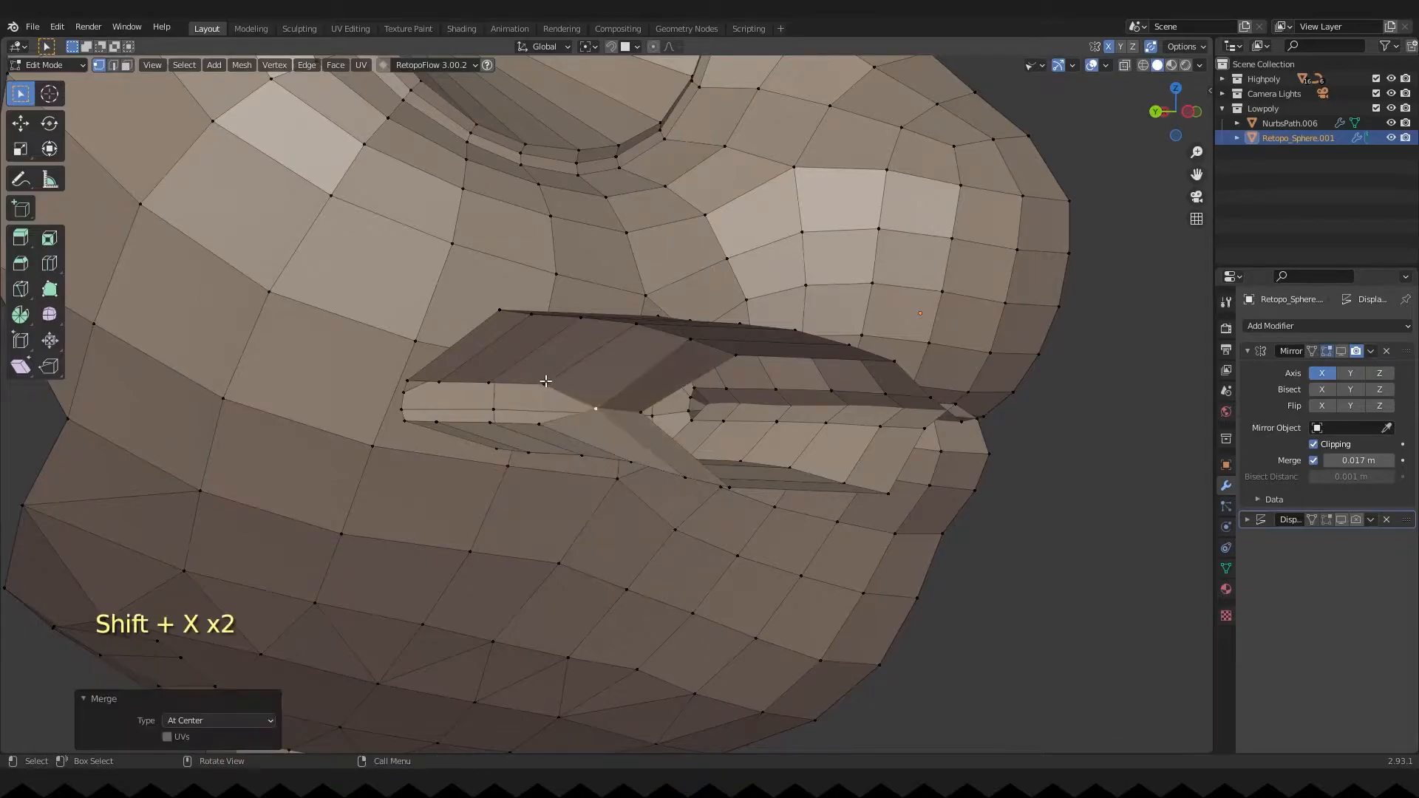
{"action": "left_click", "coordinate": [442, 381]}
{"action": "left_click", "coordinate": [439, 420], "text": "shift"}
{"action": "key", "text": "shift+x"}
{"action": "left_click", "coordinate": [446, 415]}
Merge further neighbouring vertices at center along the side wall of the mouth cavity.
{"action": "middle_click_drag", "start_coordinate": [445, 415], "coordinate": [549, 413]}
{"action": "left_click", "coordinate": [589, 430]}
{"action": "middle_click_drag", "start_coordinate": [553, 467], "coordinate": [505, 410]}
{"action": "key", "text": "shift+x"}
{"action": "left_click", "coordinate": [471, 362]}
{"action": "middle_click_drag", "start_coordinate": [471, 362], "coordinate": [481, 397]}
{"action": "key", "text": "shift+x"}
{"action": "left_click", "coordinate": [472, 455]}
Merge neighbouring vertices at center along the roof of the mouth cavity to reduce its edge count.
{"action": "middle_click_drag", "start_coordinate": [472, 455], "coordinate": [681, 376]}
{"action": "left_click", "coordinate": [636, 290]}
{"action": "left_click", "coordinate": [699, 290], "text": "shift"}
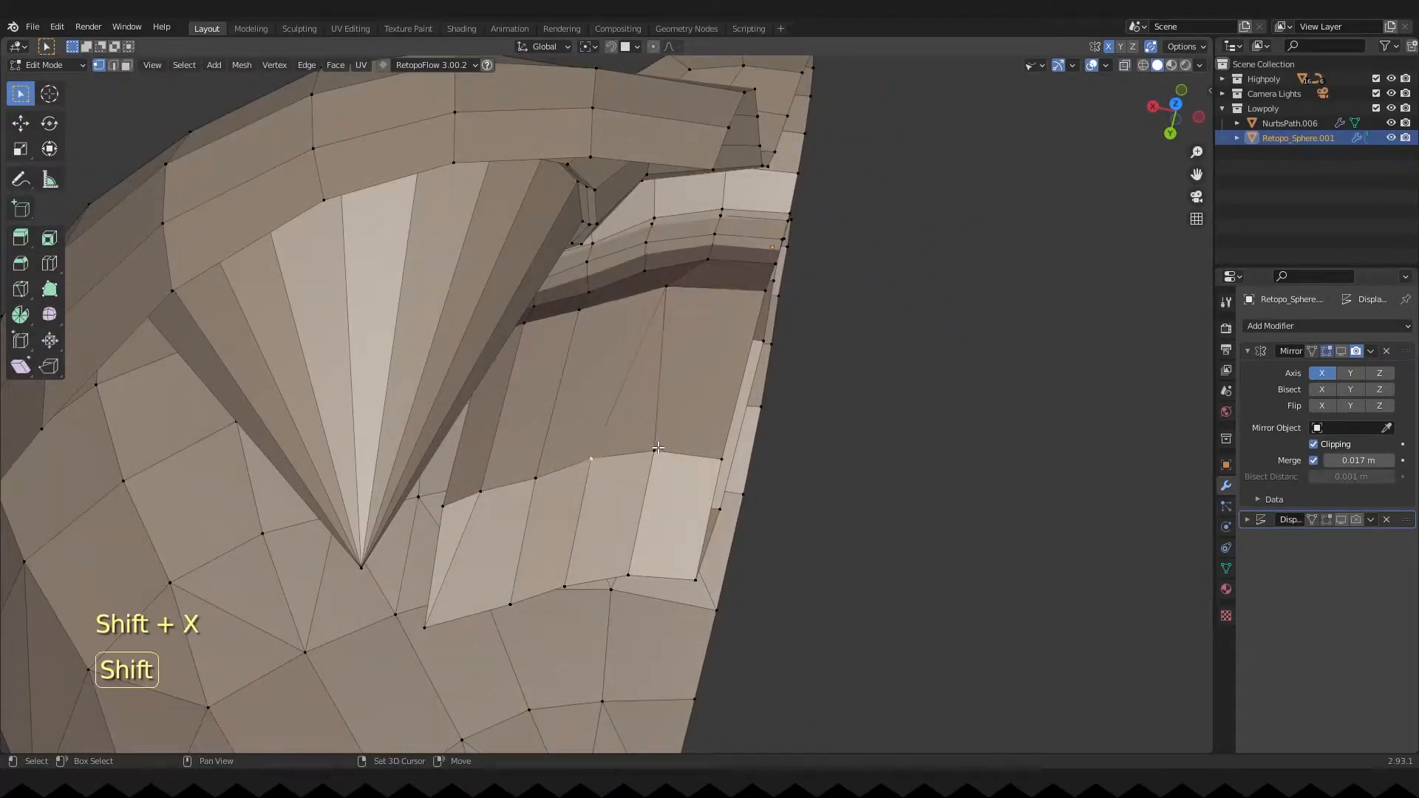
{"action": "left_click", "coordinate": [659, 447], "text": "shift"}
{"action": "key", "text": "shift+x"}
{"action": "middle_click_drag", "start_coordinate": [604, 539], "coordinate": [546, 325]}
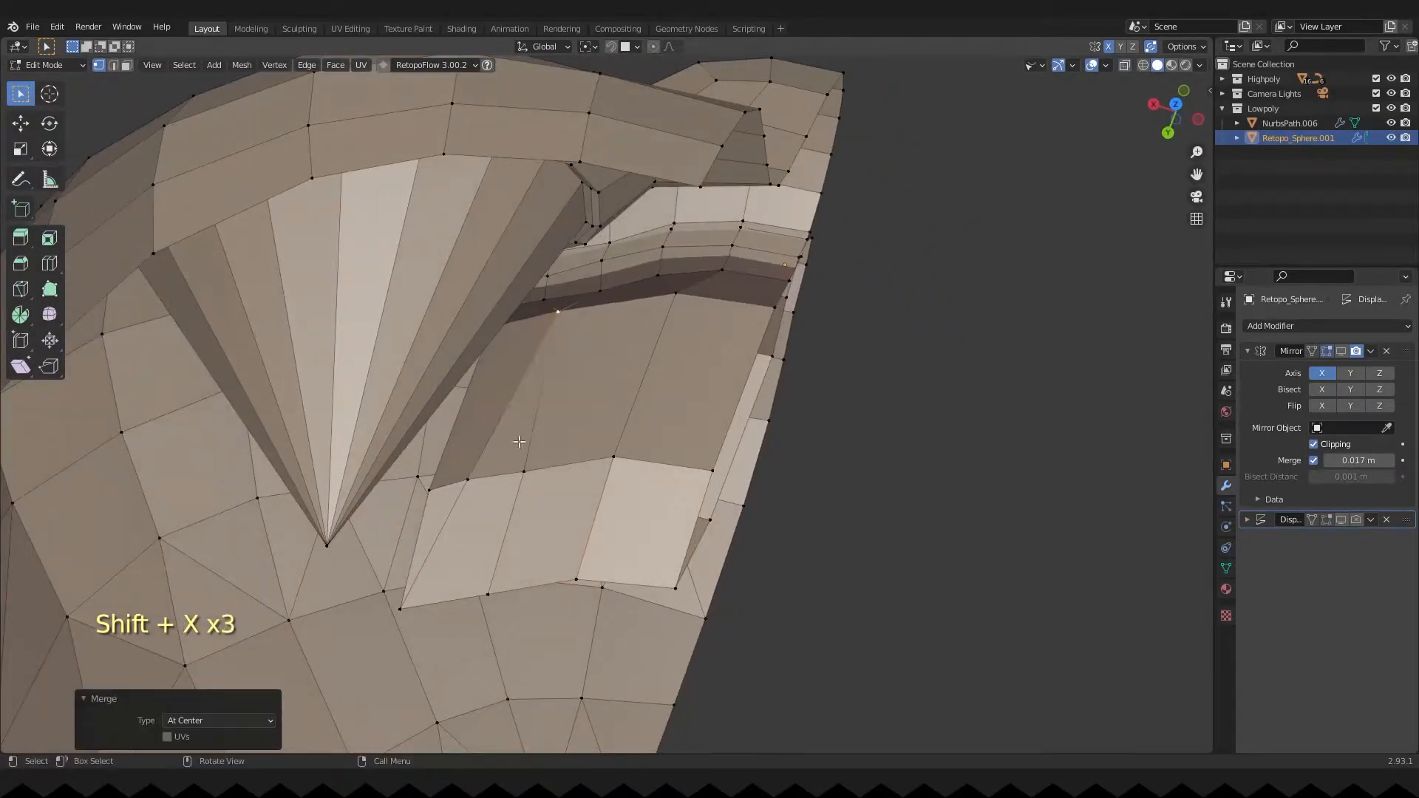
{"action": "left_click", "coordinate": [468, 480]}
{"action": "left_click", "coordinate": [525, 475], "text": "shift"}
{"action": "key", "text": "shift+x"}
Merge the remaining surplus vertex pairs of the mouth cavity's upper side at center.
{"action": "left_click", "coordinate": [526, 483]}
{"action": "middle_click_drag", "start_coordinate": [528, 481], "coordinate": [532, 302]}
{"action": "left_click", "coordinate": [529, 304]}
{"action": "left_click", "coordinate": [613, 319], "text": "shift"}
{"action": "middle_click_drag", "start_coordinate": [611, 329], "coordinate": [669, 384]}
{"action": "left_click", "coordinate": [728, 391]}
{"action": "left_click", "coordinate": [706, 441], "text": "shift"}
{"action": "key", "text": "shift+x"}
{"action": "left_click", "coordinate": [707, 445]}
Box-select the crowded vertices inside the mouth corner and combine them with their neighbour.
{"action": "middle_click_drag", "start_coordinate": [706, 444], "coordinate": [529, 359]}
{"action": "key", "text": "b"}
{"action": "key", "text": "b"}
{"action": "left_click_drag", "start_coordinate": [529, 359], "coordinate": [560, 383]}
{"action": "middle_click_drag", "start_coordinate": [524, 366], "coordinate": [484, 360]}
{"action": "left_click", "coordinate": [441, 368], "text": "shift"}
{"action": "middle_click_drag", "start_coordinate": [429, 427], "coordinate": [617, 362]}
Merge surplus vertices along the inner side of the lower lip.
{"action": "left_click", "coordinate": [703, 386]}
{"action": "middle_click_drag", "start_coordinate": [703, 387], "coordinate": [537, 529]}
{"action": "left_click", "coordinate": [583, 460]}
{"action": "middle_click_drag", "start_coordinate": [583, 461], "coordinate": [517, 317]}
{"action": "middle_click_drag", "start_coordinate": [518, 317], "coordinate": [568, 306], "text": "shift"}
{"action": "left_click", "coordinate": [569, 302]}
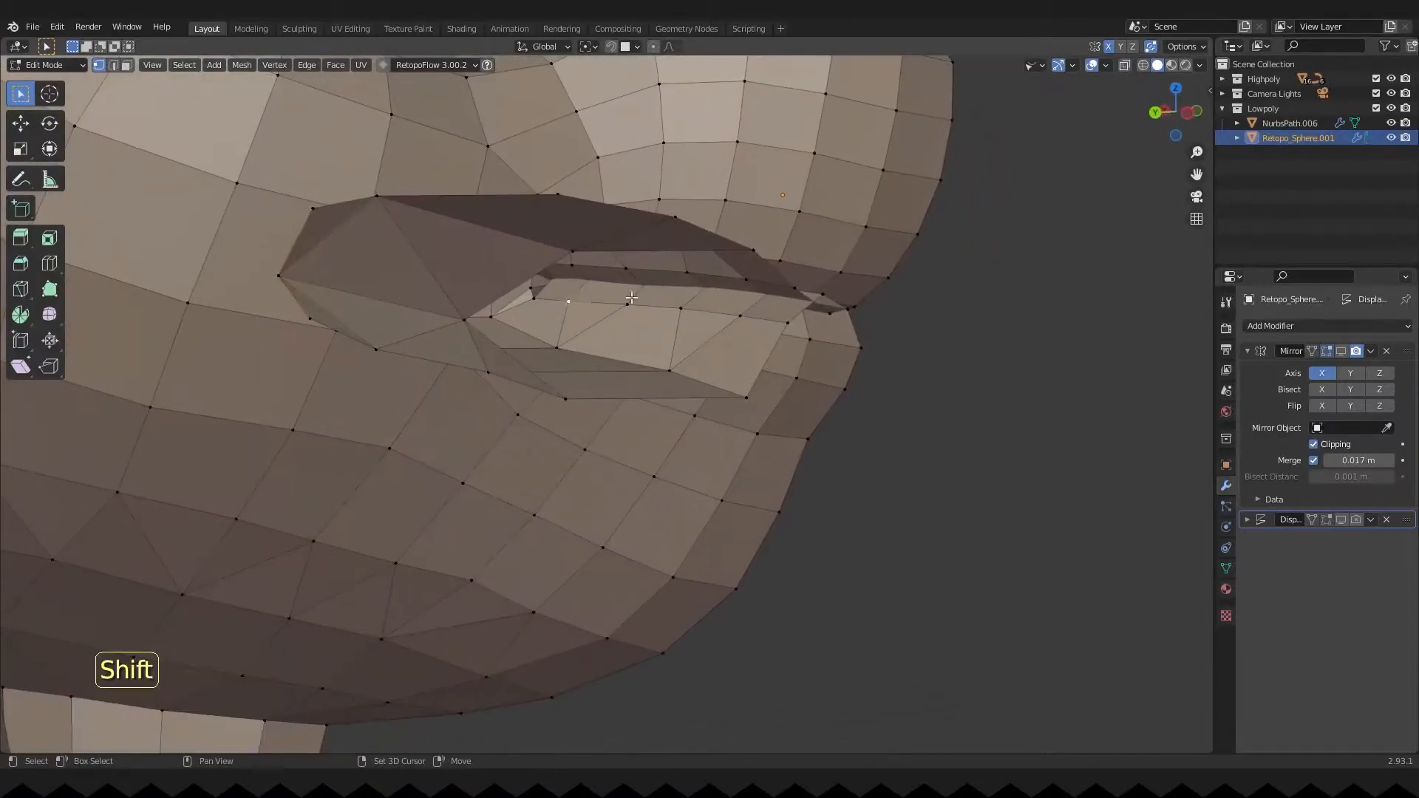
{"action": "left_click", "coordinate": [723, 320]}
{"action": "middle_click_drag", "start_coordinate": [723, 320], "coordinate": [685, 307]}
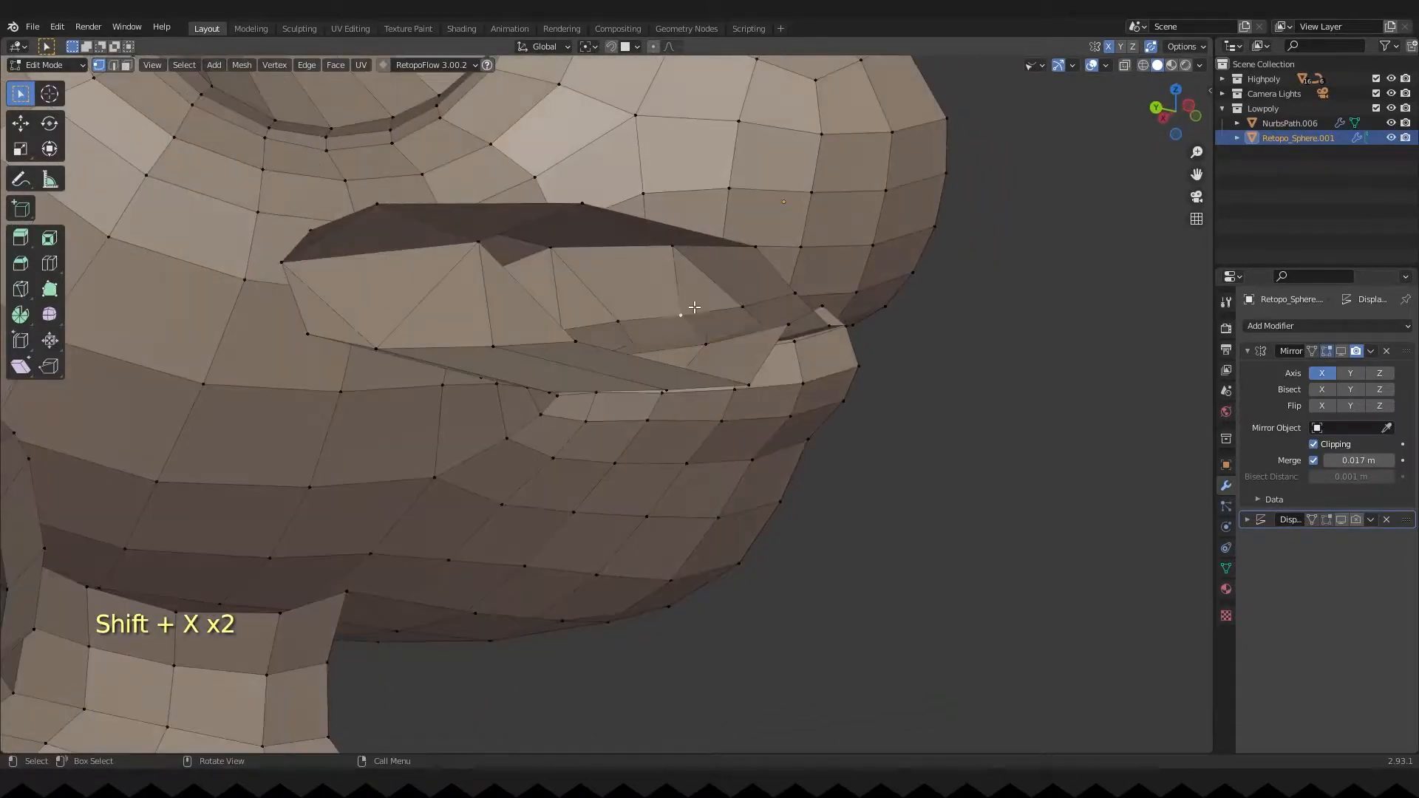
Repeat the merge on adjacent vertices inside the lip and connect two vertices with an edge.
{"action": "mouse_move", "coordinate": [592, 318]}
{"action": "middle_mouse_down"}
{"action": "mouse_move", "coordinate": [618, 314]}
{"action": "mouse_move", "coordinate": [603, 296]}
{"action": "middle_mouse_up"}
{"action": "left_click", "coordinate": [626, 313]}
{"action": "left_click", "coordinate": [629, 328], "text": "shift"}
{"action": "key", "text": "shift+r"}
{"action": "middle_click_drag", "start_coordinate": [602, 295], "coordinate": [550, 458]}
{"action": "middle_click_drag", "start_coordinate": [550, 310], "coordinate": [495, 218], "text": "ctrl"}
{"action": "key", "text": "j"}
Try to merge two vertices on the lower edge of the mouth cavity.
{"action": "middle_click_drag", "start_coordinate": [588, 289], "coordinate": [573, 214]}
{"action": "middle_click_drag", "start_coordinate": [606, 325], "coordinate": [628, 344]}
{"action": "left_click", "coordinate": [648, 373]}
{"action": "left_click", "coordinate": [704, 409], "text": "shift"}
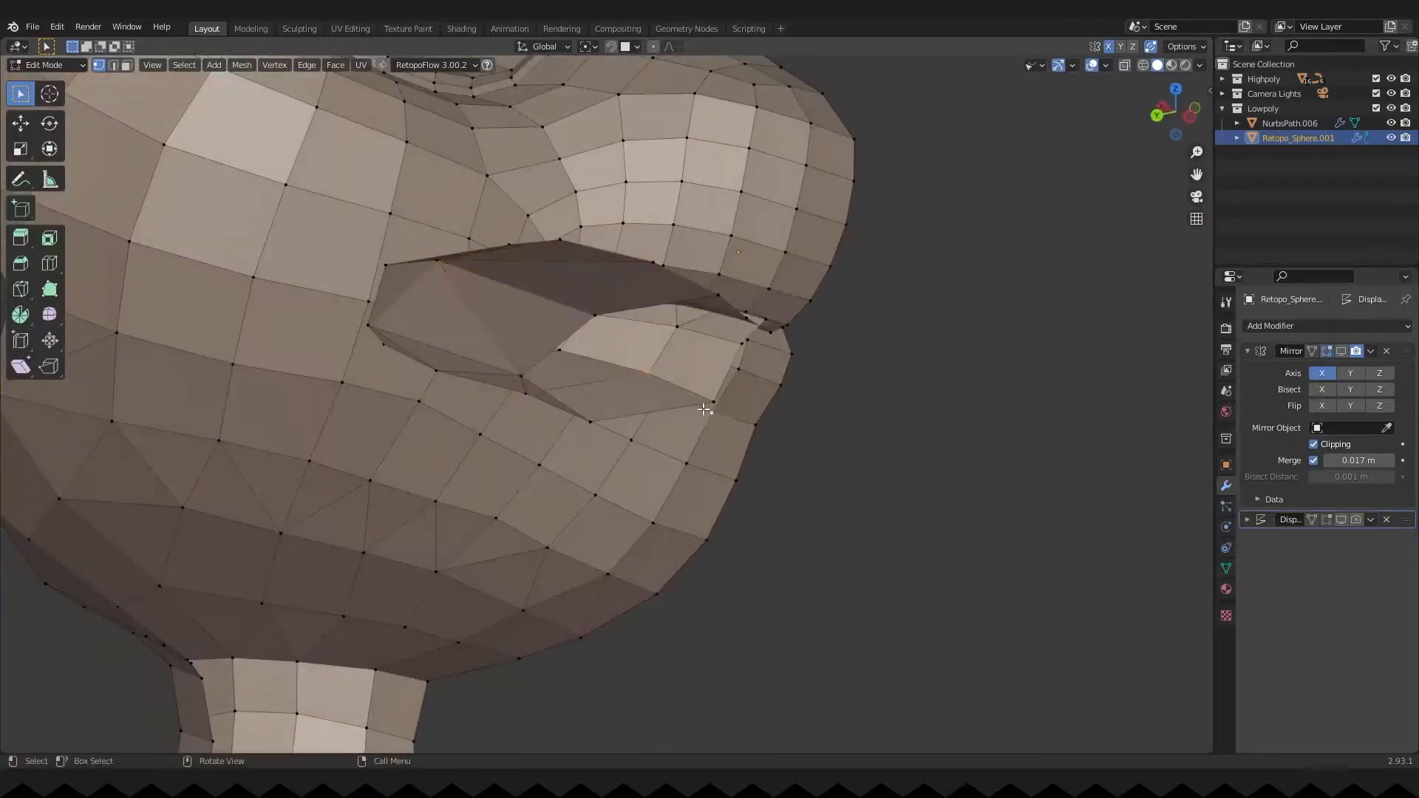
{"action": "key", "text": "shift+x"}
{"action": "left_click", "coordinate": [668, 416]}
{"action": "middle_click_drag", "start_coordinate": [645, 266], "coordinate": [525, 416]}
{"action": "key", "text": "ctrl+z"}
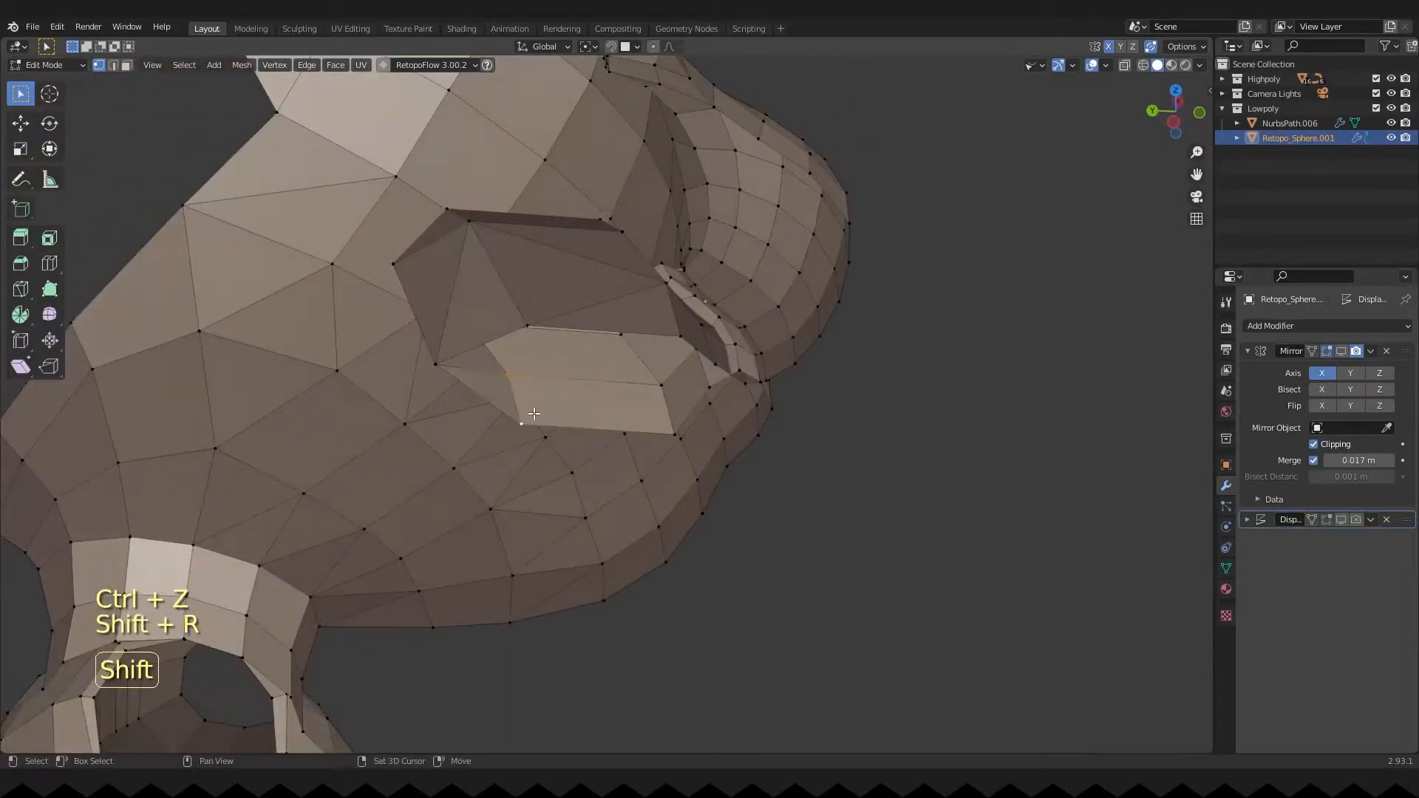
Merge the surplus vertices on the floor of the mouth cavity in pairs.
{"action": "left_click", "coordinate": [670, 433], "text": "shift"}
{"action": "key", "text": "shift+x"}
{"action": "middle_click_drag", "start_coordinate": [668, 433], "coordinate": [643, 349]}
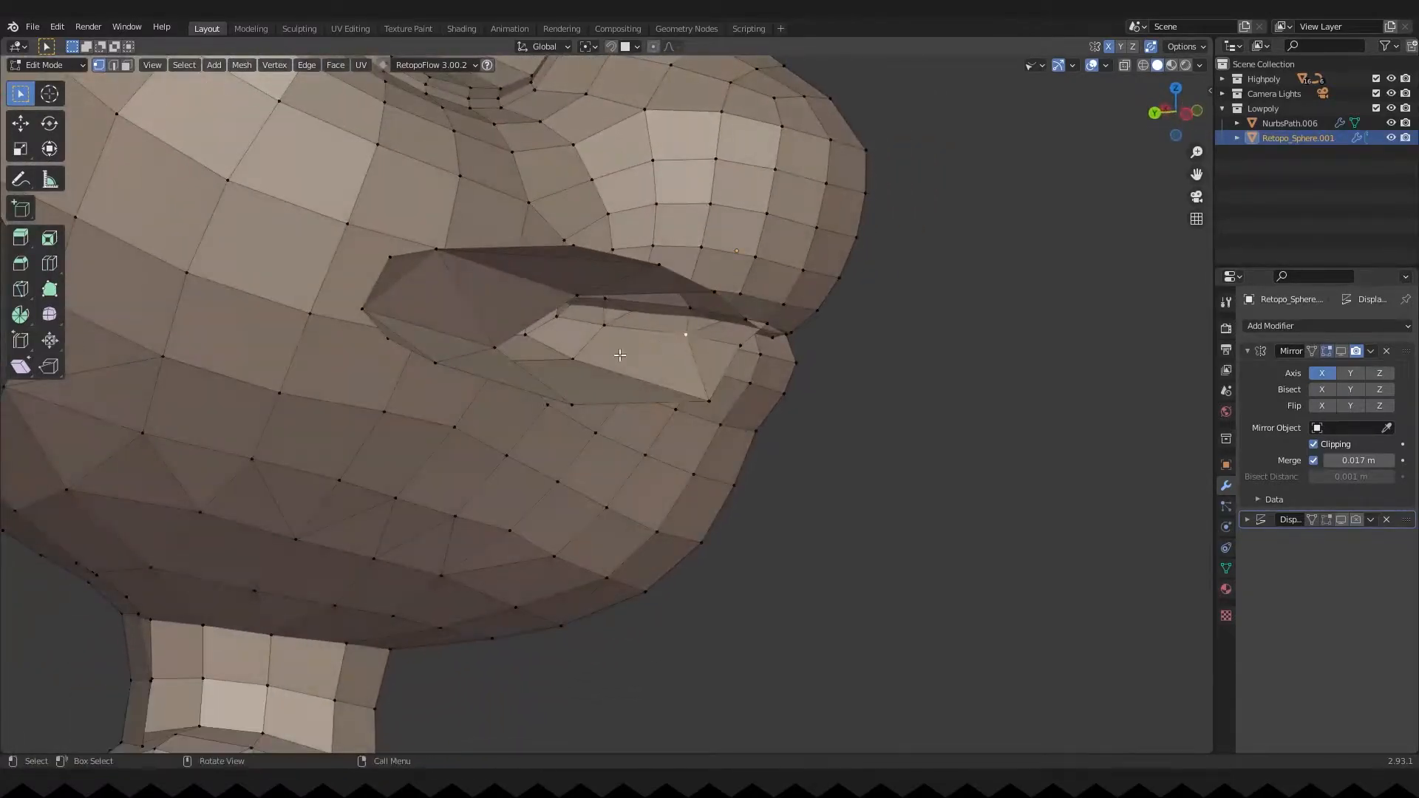
{"action": "middle_click_drag", "start_coordinate": [539, 338], "coordinate": [566, 378]}
{"action": "left_click", "coordinate": [566, 378]}
{"action": "left_click", "coordinate": [497, 347]}
{"action": "middle_click_drag", "start_coordinate": [488, 353], "coordinate": [561, 370]}
{"action": "key", "text": "shift+x"}
{"action": "left_click", "coordinate": [506, 386], "text": "shift"}
{"action": "key", "text": "shift+x"}
Reshape the mouth cavity by moving its rear vertices, shifting the upper one about 0.016 m along X.
{"action": "middle_click_drag", "start_coordinate": [503, 369], "coordinate": [502, 310], "text": "ctrl"}
{"action": "middle_click_drag", "start_coordinate": [414, 295], "coordinate": [473, 332]}
{"action": "left_click", "coordinate": [466, 315]}
{"action": "left_click", "coordinate": [530, 404]}
{"action": "mouse_move", "coordinate": [530, 404]}
{"action": "middle_mouse_down"}
{"action": "mouse_move", "coordinate": [529, 522]}
{"action": "mouse_move", "coordinate": [513, 354]}
{"action": "mouse_move", "coordinate": [491, 328]}
{"action": "mouse_move", "coordinate": [400, 338]}
{"action": "mouse_move", "coordinate": [532, 384]}
{"action": "middle_mouse_up"}
{"action": "key", "text": "g"}
{"action": "left_click", "coordinate": [543, 507]}
{"action": "scroll", "coordinate": [543, 507], "scroll_direction": "down", "scroll_amount": 3}
{"action": "middle_click_drag", "start_coordinate": [532, 384], "coordinate": [547, 318], "text": "ctrl"}
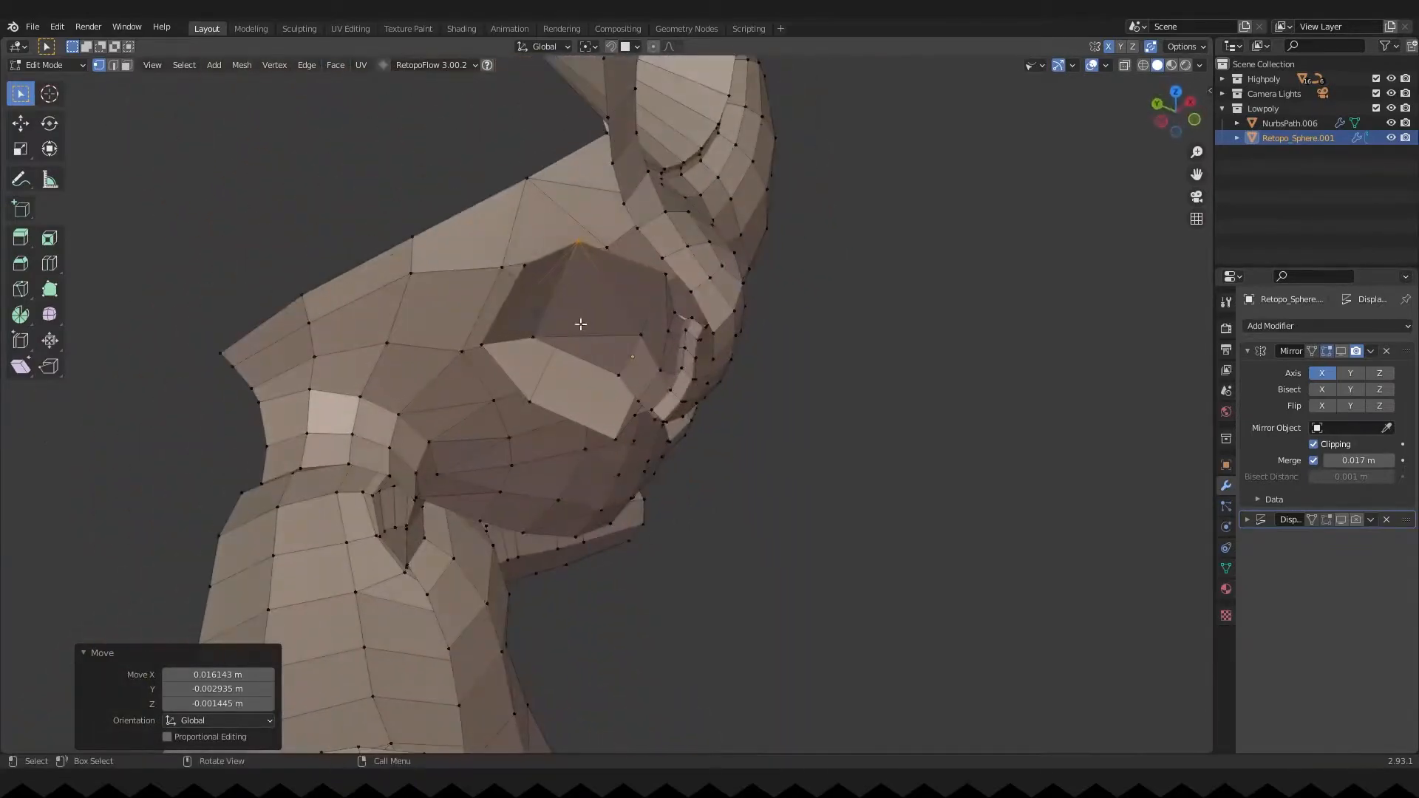
Merge the extra vertices near the front of the mouth cavity at last and save the file.
{"action": "left_click", "coordinate": [621, 377]}
{"action": "left_click", "coordinate": [584, 444]}
{"action": "middle_click_drag", "start_coordinate": [583, 444], "coordinate": [669, 370]}
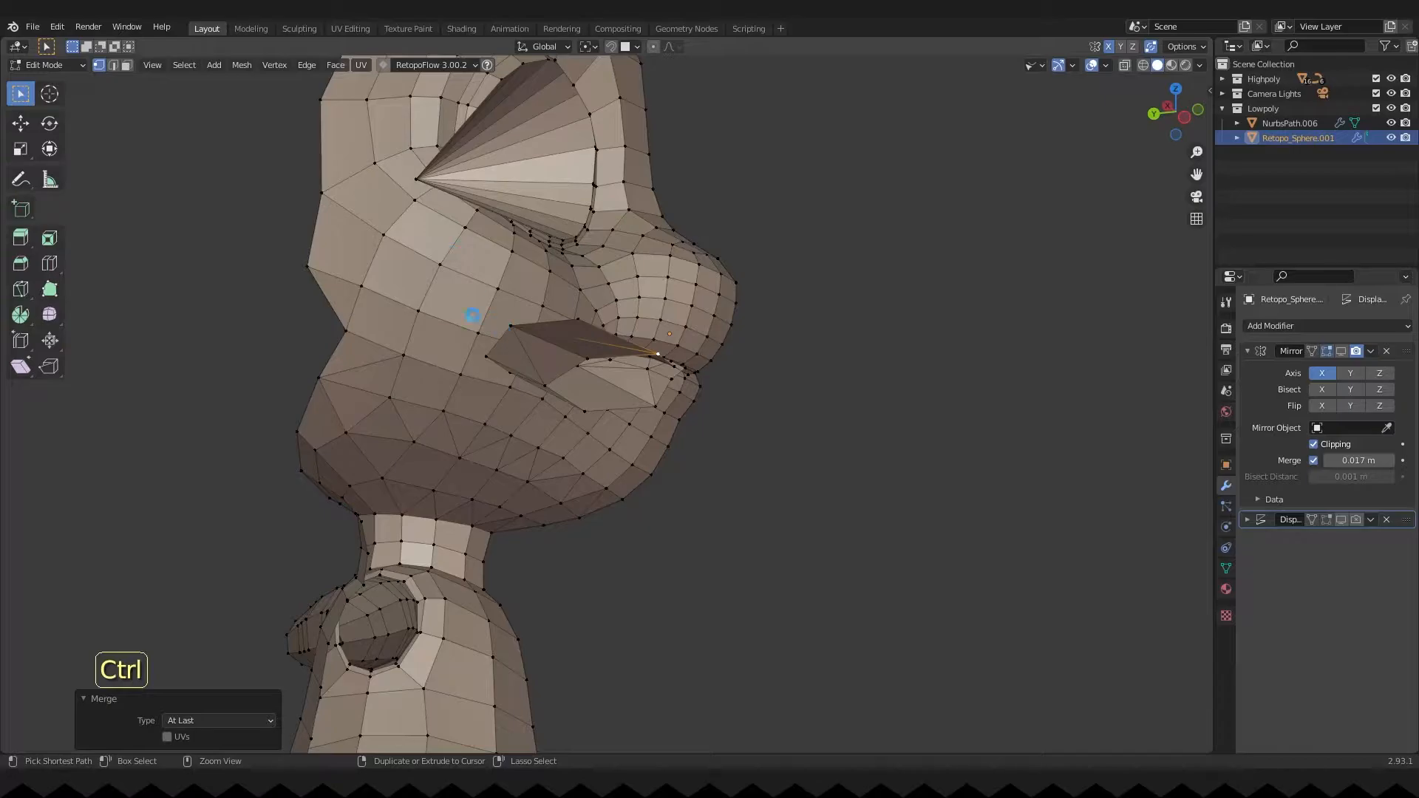
{"action": "key", "text": "ctrl+s"}
Show the Mirror modifier in the viewport again and select the mouth cavity's middle vertices.
{"action": "middle_click_drag", "start_coordinate": [494, 318], "coordinate": [518, 370]}
{"action": "left_click", "coordinate": [1342, 353]}
{"action": "mouse_move", "coordinate": [650, 369]}
{"action": "middle_mouse_down"}
{"action": "mouse_move", "coordinate": [710, 366]}
{"action": "mouse_move", "coordinate": [705, 318]}
{"action": "mouse_move", "coordinate": [657, 369]}
{"action": "middle_mouse_up"}
{"action": "left_click", "coordinate": [566, 384]}
{"action": "middle_click_drag", "start_coordinate": [566, 422], "coordinate": [657, 555]}
{"action": "left_click", "coordinate": [607, 480]}
{"action": "left_click", "coordinate": [660, 388]}
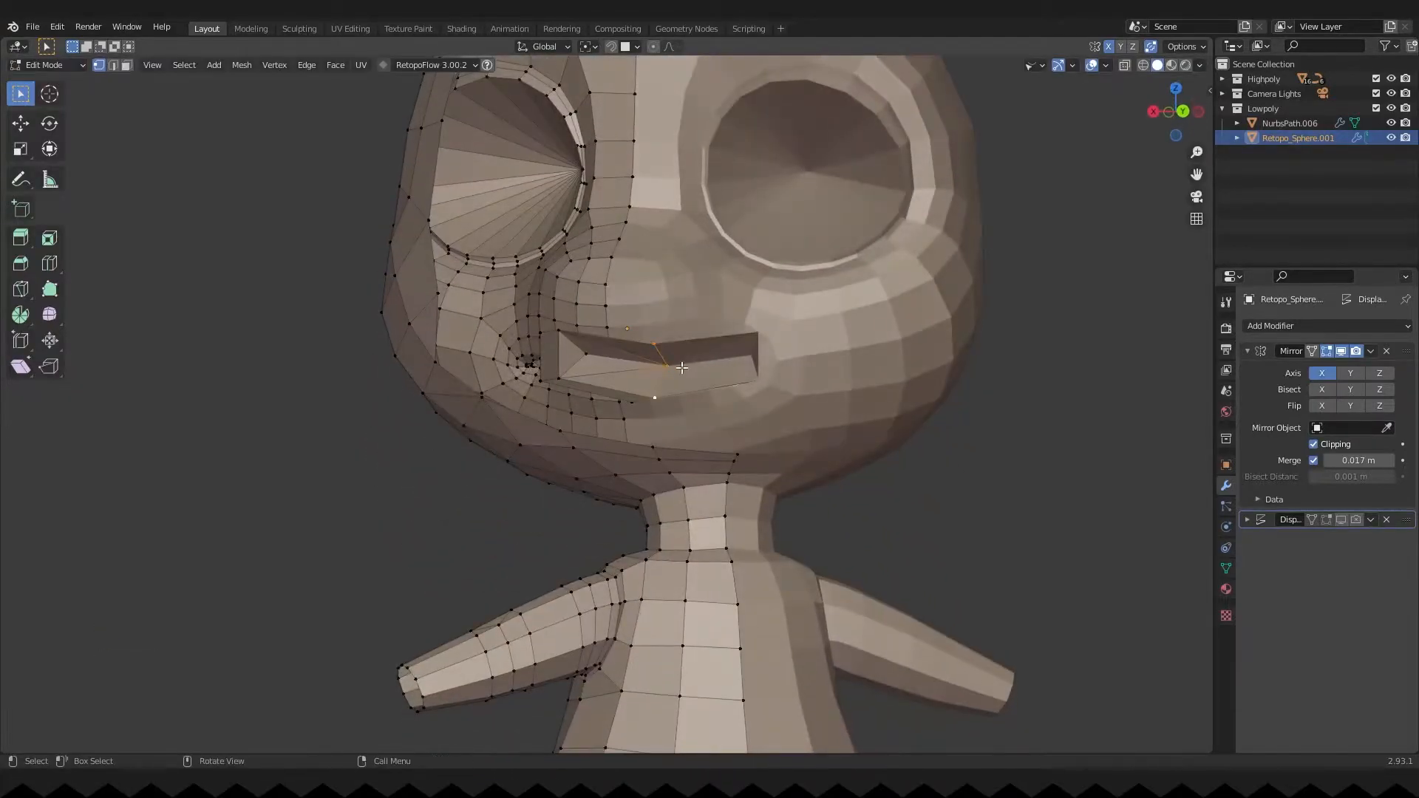
View the mouth from the front and select the middle vertex at the upper edge of the mouth cavity.
{"action": "key", "text": "grave"}
{"action": "left_click", "coordinate": [681, 285]}
{"action": "key", "text": "alt+z"}
{"action": "middle_click_drag", "start_coordinate": [707, 424], "coordinate": [712, 288], "text": "shift"}
{"action": "left_click", "coordinate": [696, 461]}
{"action": "key", "text": "alt+z"}
{"action": "left_click", "coordinate": [720, 339]}
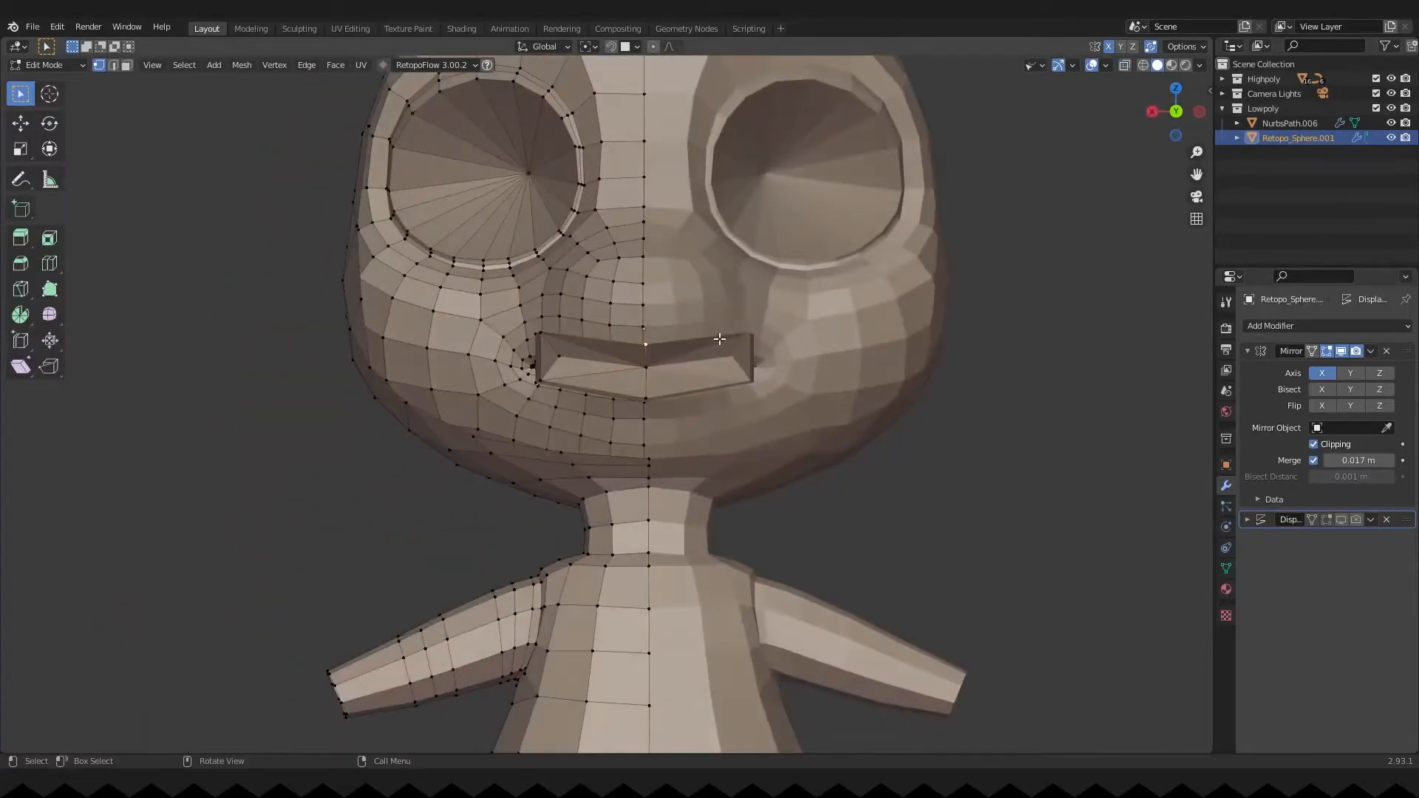
Adjust the inner edges of the mouth cavity by repeating the last edge operation, and leave Edit Mode.
{"action": "left_click", "coordinate": [706, 373]}
{"action": "left_click", "coordinate": [720, 352]}
{"action": "middle_click_drag", "start_coordinate": [720, 352], "coordinate": [577, 352]}
{"action": "key", "text": "shift+r"}
{"action": "key", "text": "ctrl+e"}
{"action": "left_click", "coordinate": [565, 343]}
{"action": "left_click", "coordinate": [596, 367]}
{"action": "key", "text": "shift+r"}
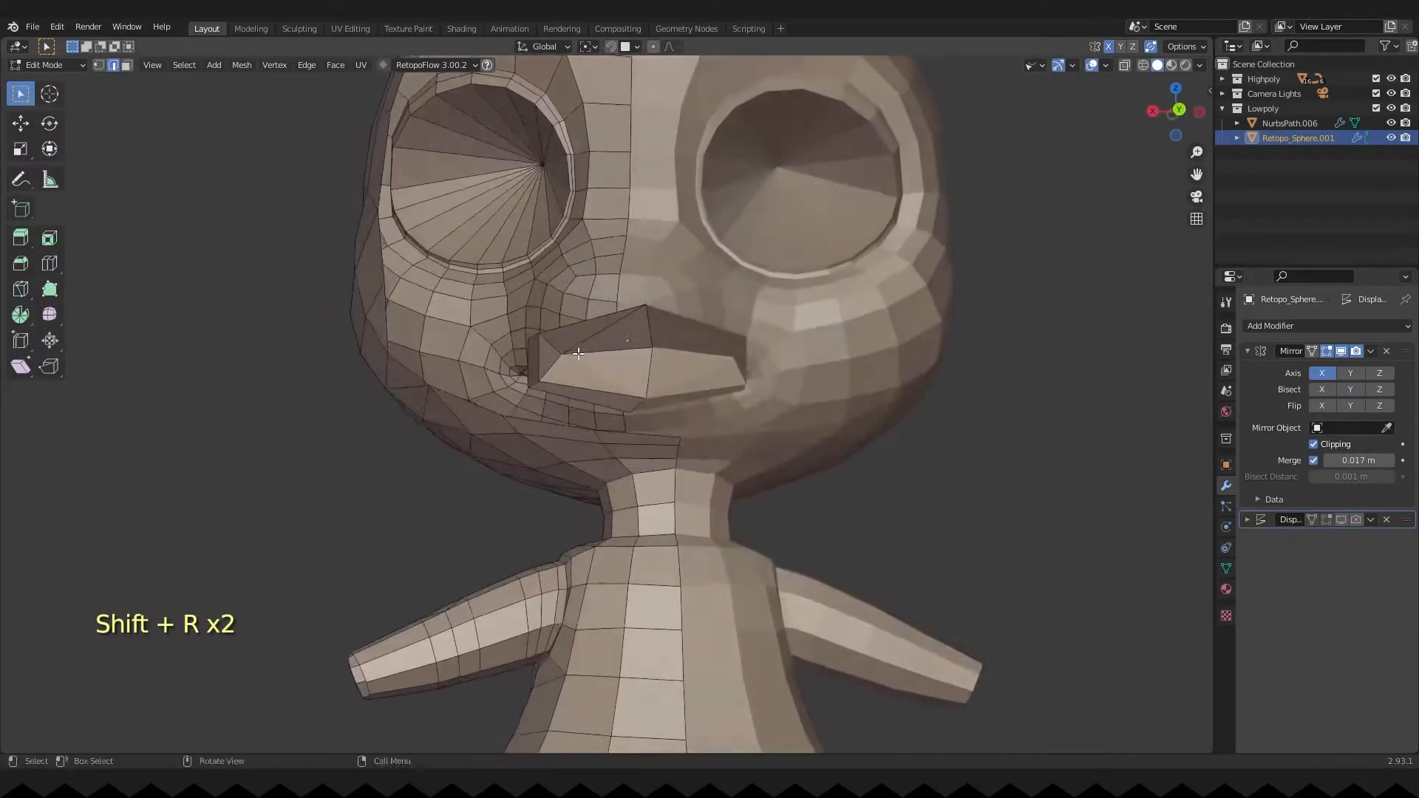
{"action": "left_click", "coordinate": [532, 385]}
{"action": "middle_click_drag", "start_coordinate": [639, 403], "coordinate": [595, 451]}
{"action": "key", "text": "Tab"}
Bring the high-poly arm and hand into view and start RetopoFlow on the low-poly body mesh.
{"action": "scroll", "coordinate": [602, 362], "scroll_direction": "down", "scroll_amount": 2}
{"action": "left_click", "coordinate": [937, 195]}
{"action": "middle_click_drag", "start_coordinate": [820, 414], "coordinate": [879, 300]}
{"action": "middle_click_drag", "start_coordinate": [769, 274], "coordinate": [746, 292], "text": "ctrl"}
{"action": "middle_click_drag", "start_coordinate": [739, 292], "coordinate": [757, 281], "text": "shift"}
{"action": "key", "text": "alt+q"}
{"action": "middle_click_drag", "start_coordinate": [661, 284], "coordinate": [630, 293]}
{"action": "middle_click_drag", "start_coordinate": [630, 318], "coordinate": [641, 236], "text": "ctrl"}
{"action": "middle_click_drag", "start_coordinate": [702, 266], "coordinate": [690, 308]}
{"action": "left_click", "coordinate": [653, 278]}
{"action": "middle_click_drag", "start_coordinate": [690, 280], "coordinate": [618, 289]}
{"action": "key", "text": "Tab"}
{"action": "left_click", "coordinate": [381, 67]}
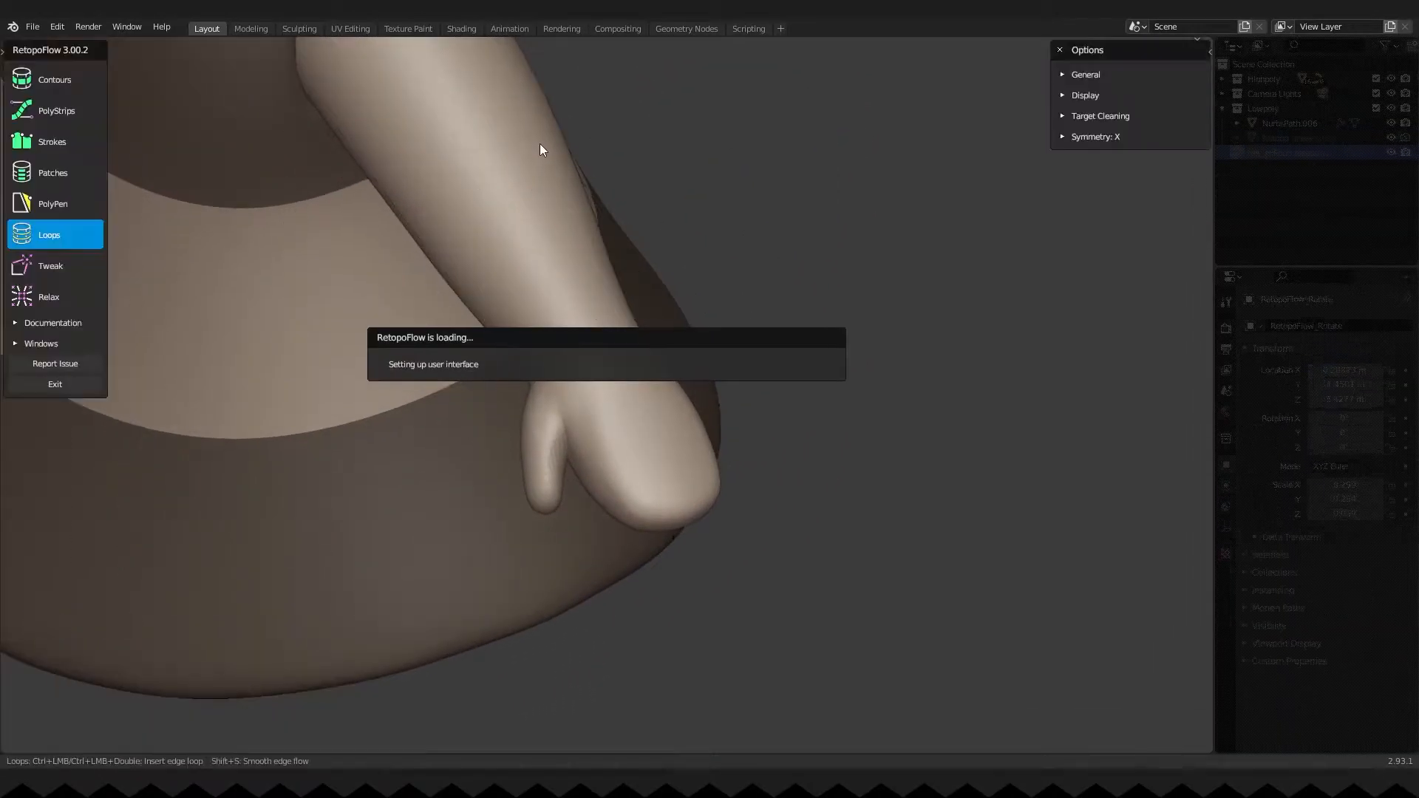
Draw three six-segment Contours rings around the finger section of the mitten hand.
{"action": "middle_click_drag", "start_coordinate": [645, 405], "coordinate": [588, 266]}
{"action": "middle_click_drag", "start_coordinate": [587, 266], "coordinate": [583, 307]}
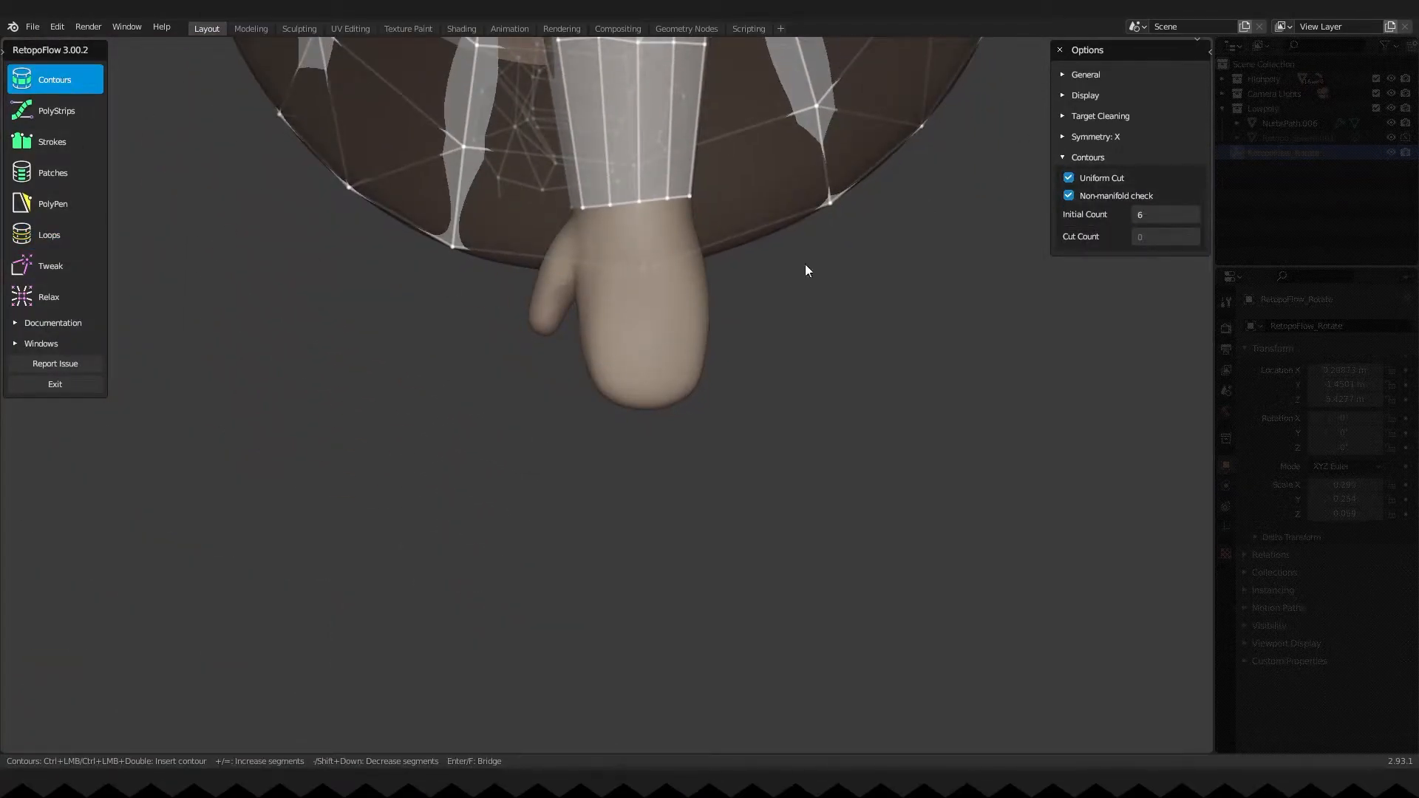
{"action": "middle_click_drag", "start_coordinate": [891, 224], "coordinate": [889, 234]}
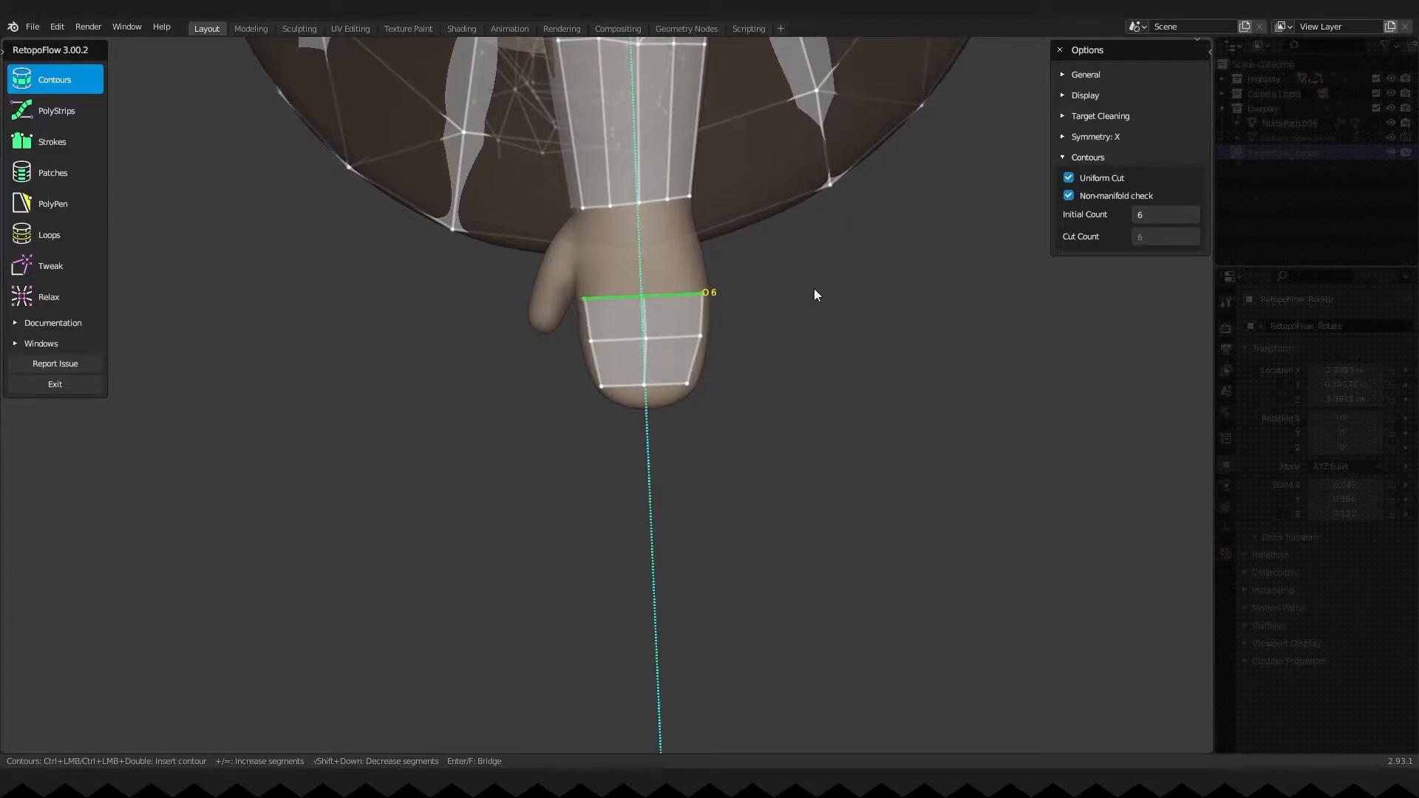
{"action": "middle_click_drag", "start_coordinate": [819, 312], "coordinate": [653, 297]}
Close the fingertip end of the mitten hand with PolyPen faces.
{"action": "left_click", "coordinate": [37, 237]}
{"action": "left_click", "coordinate": [759, 321], "text": "ctrl"}
{"action": "middle_click_drag", "start_coordinate": [759, 321], "coordinate": [105, 247]}
{"action": "left_click", "coordinate": [635, 378], "text": "ctrl"}
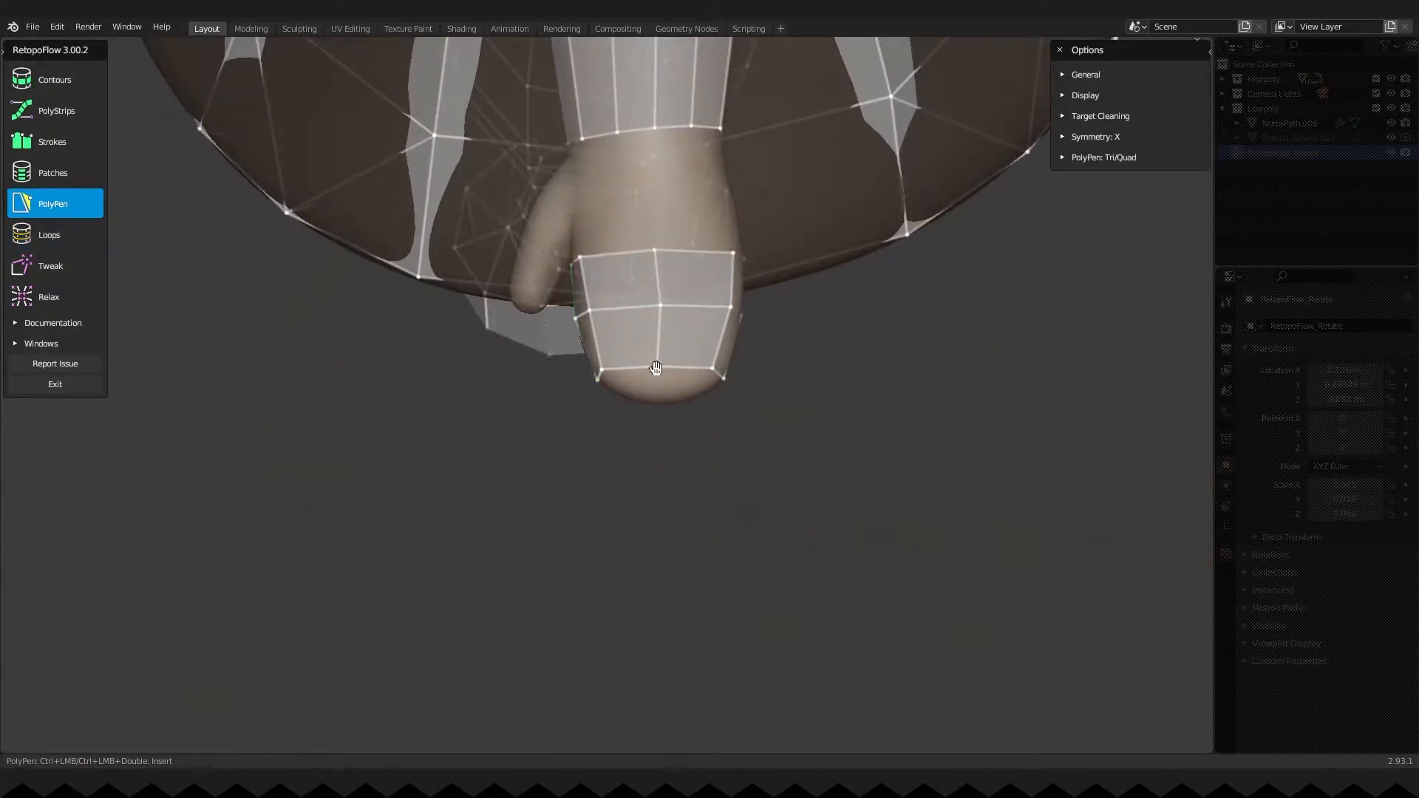
{"action": "middle_click_drag", "start_coordinate": [656, 304], "coordinate": [767, 465]}
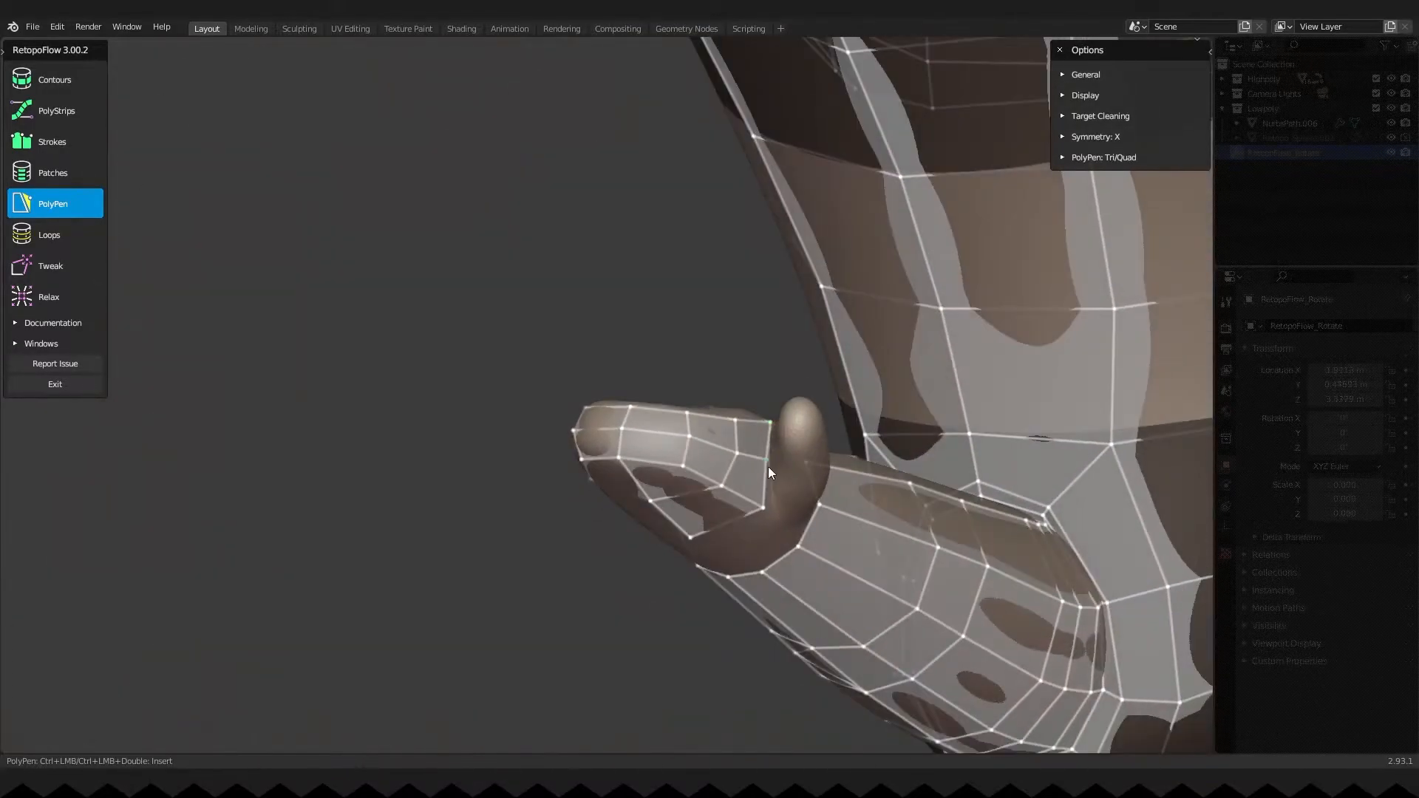
{"action": "middle_click_drag", "start_coordinate": [767, 513], "coordinate": [571, 409]}
Extend the hand's faces toward the wrist and the base of the thumb with PolyPen.
{"action": "middle_click_drag", "start_coordinate": [588, 346], "coordinate": [617, 323]}
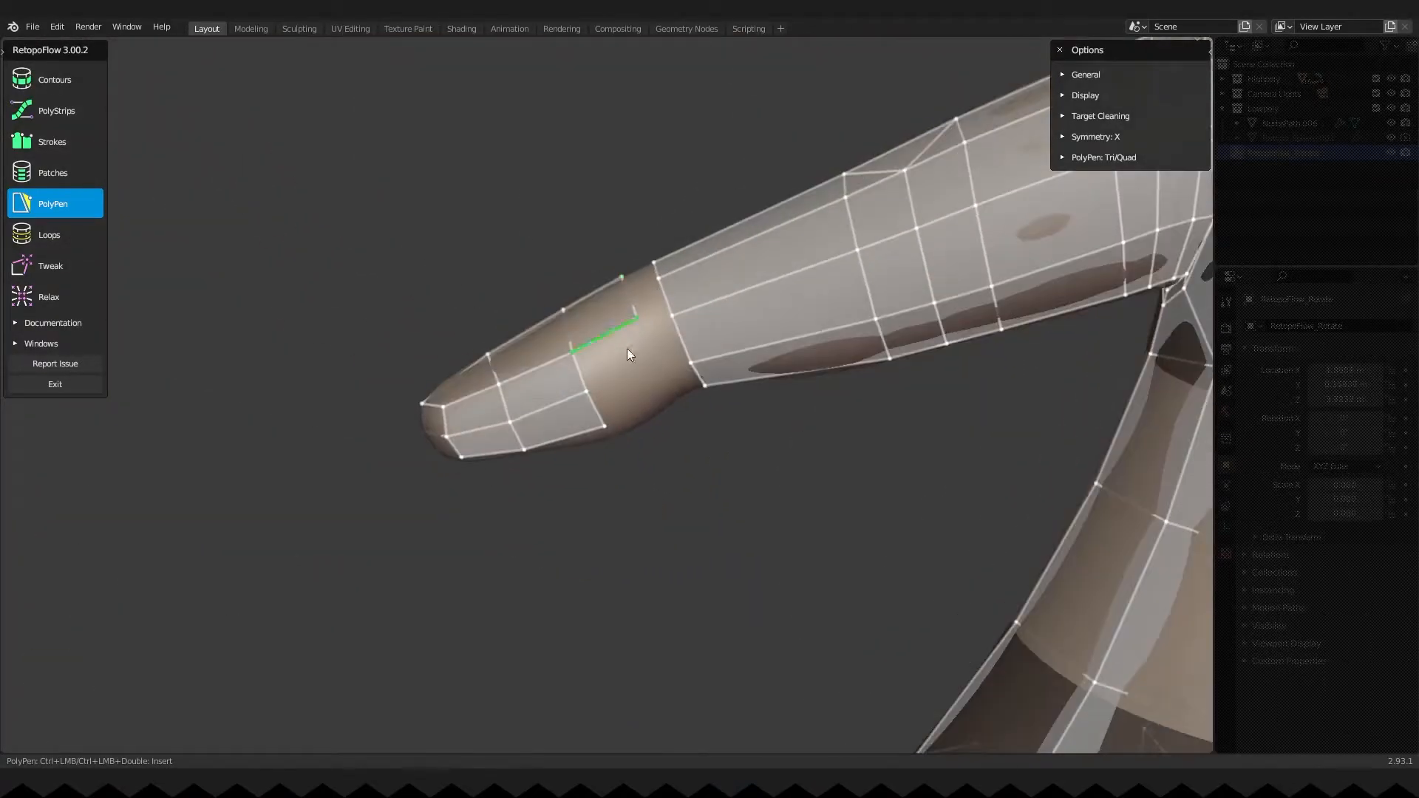
{"action": "middle_click_drag", "start_coordinate": [631, 376], "coordinate": [674, 269]}
{"action": "left_click", "coordinate": [623, 283]}
{"action": "left_click", "coordinate": [569, 336], "text": "ctrl"}
{"action": "left_click", "coordinate": [640, 366], "text": "ctrl"}
{"action": "left_click", "coordinate": [652, 336]}
{"action": "middle_click_drag", "start_coordinate": [732, 329], "coordinate": [680, 386]}
{"action": "left_click", "coordinate": [749, 440], "text": "ctrl"}
{"action": "left_click", "coordinate": [773, 403], "text": "ctrl"}
{"action": "middle_click_drag", "start_coordinate": [773, 404], "coordinate": [716, 458]}
{"action": "middle_click_drag", "start_coordinate": [777, 395], "coordinate": [669, 419]}
Delete the misplaced face on the hand.
{"action": "middle_click_drag", "start_coordinate": [569, 459], "coordinate": [582, 301]}
{"action": "left_click", "coordinate": [582, 303]}
{"action": "key", "text": "x"}
{"action": "left_click", "coordinate": [595, 398]}
Fill the uncovered surface of the thumb with PolyPen faces.
{"action": "left_click", "coordinate": [64, 235]}
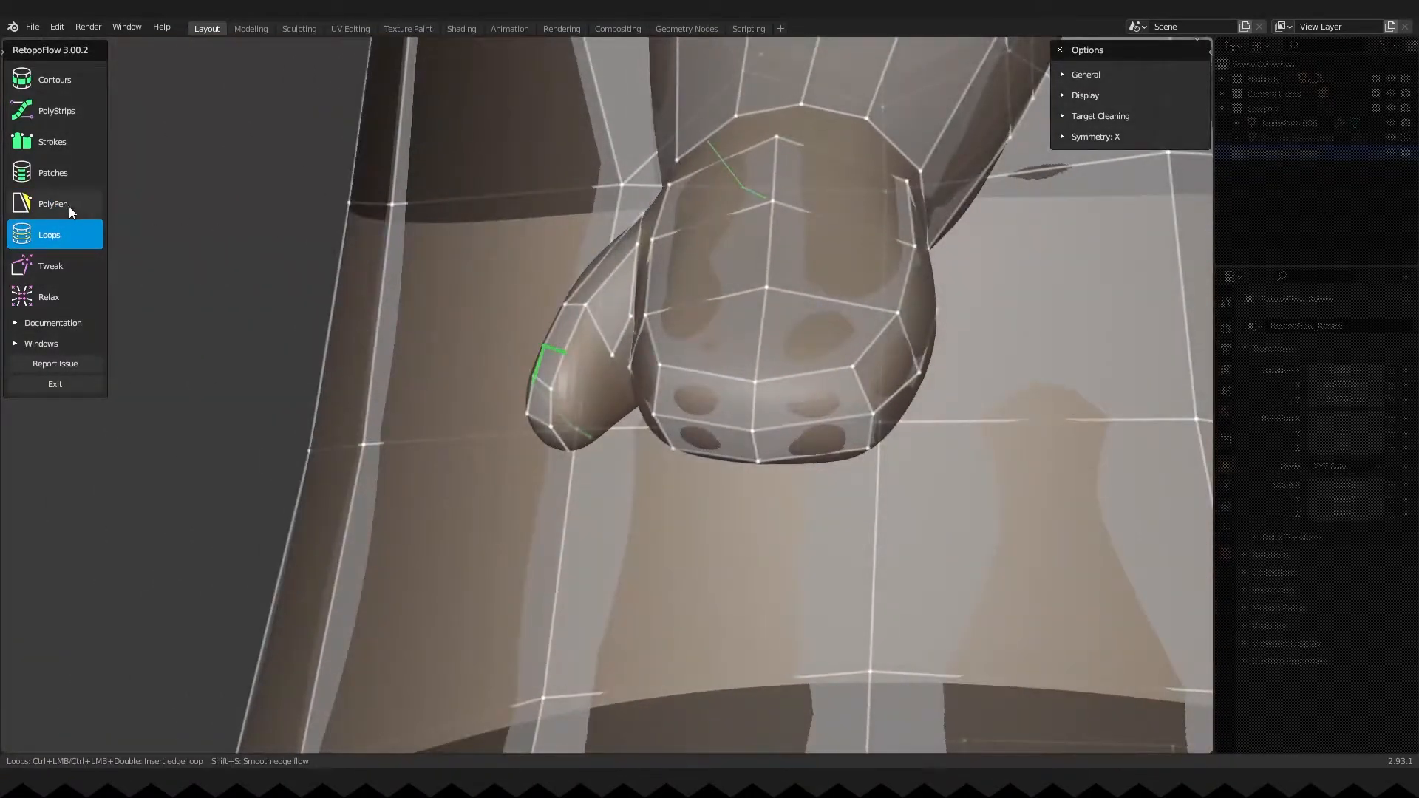
{"action": "left_click", "coordinate": [71, 212]}
{"action": "middle_click_drag", "start_coordinate": [584, 256], "coordinate": [525, 268]}
{"action": "left_click", "coordinate": [570, 332]}
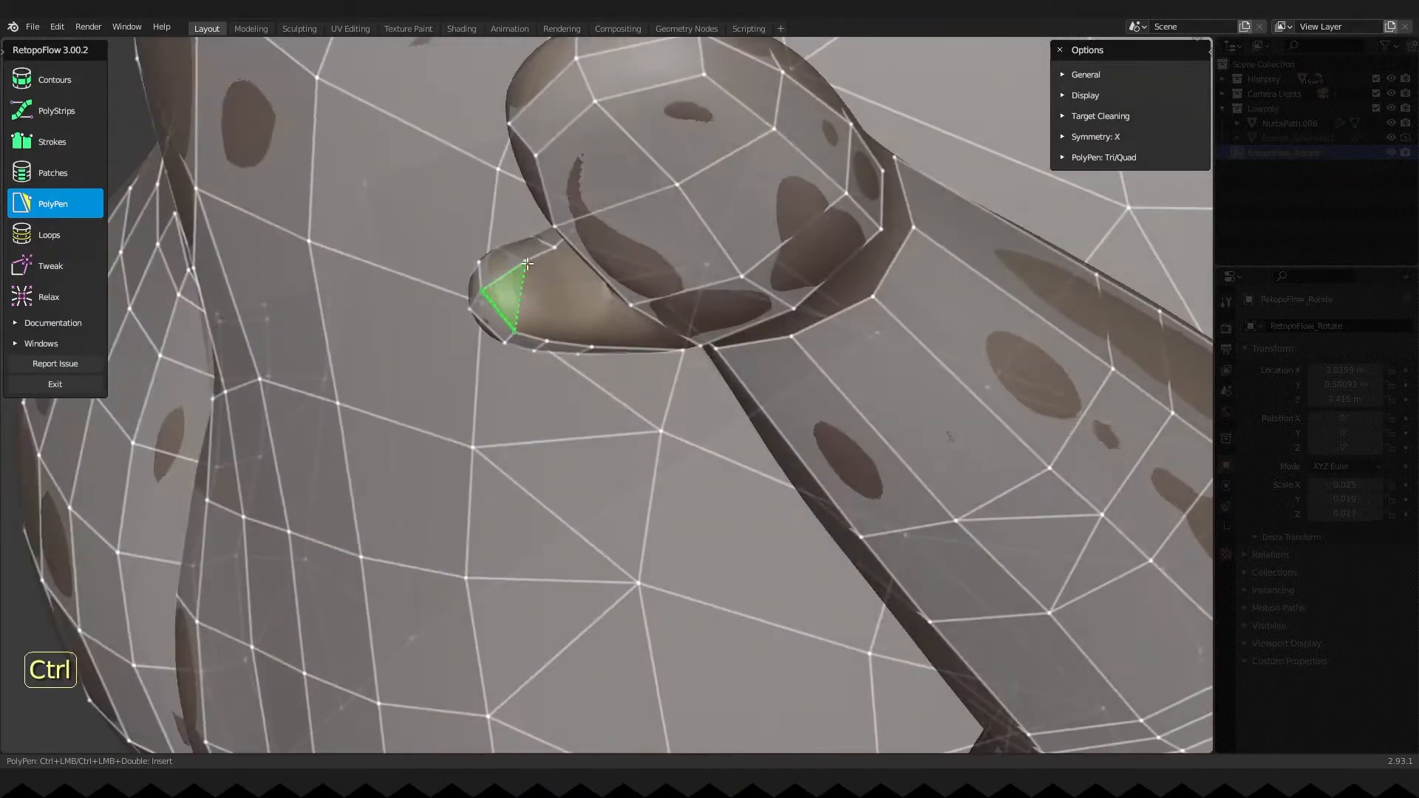
{"action": "middle_click_drag", "start_coordinate": [555, 342], "coordinate": [579, 182]}
{"action": "middle_click_drag", "start_coordinate": [623, 342], "coordinate": [617, 437]}
Insert an edge loop along the thumb and dissolve the surplus edges running lengthwise on its side.
{"action": "left_click", "coordinate": [50, 235]}
{"action": "left_click", "coordinate": [651, 427], "text": "ctrl"}
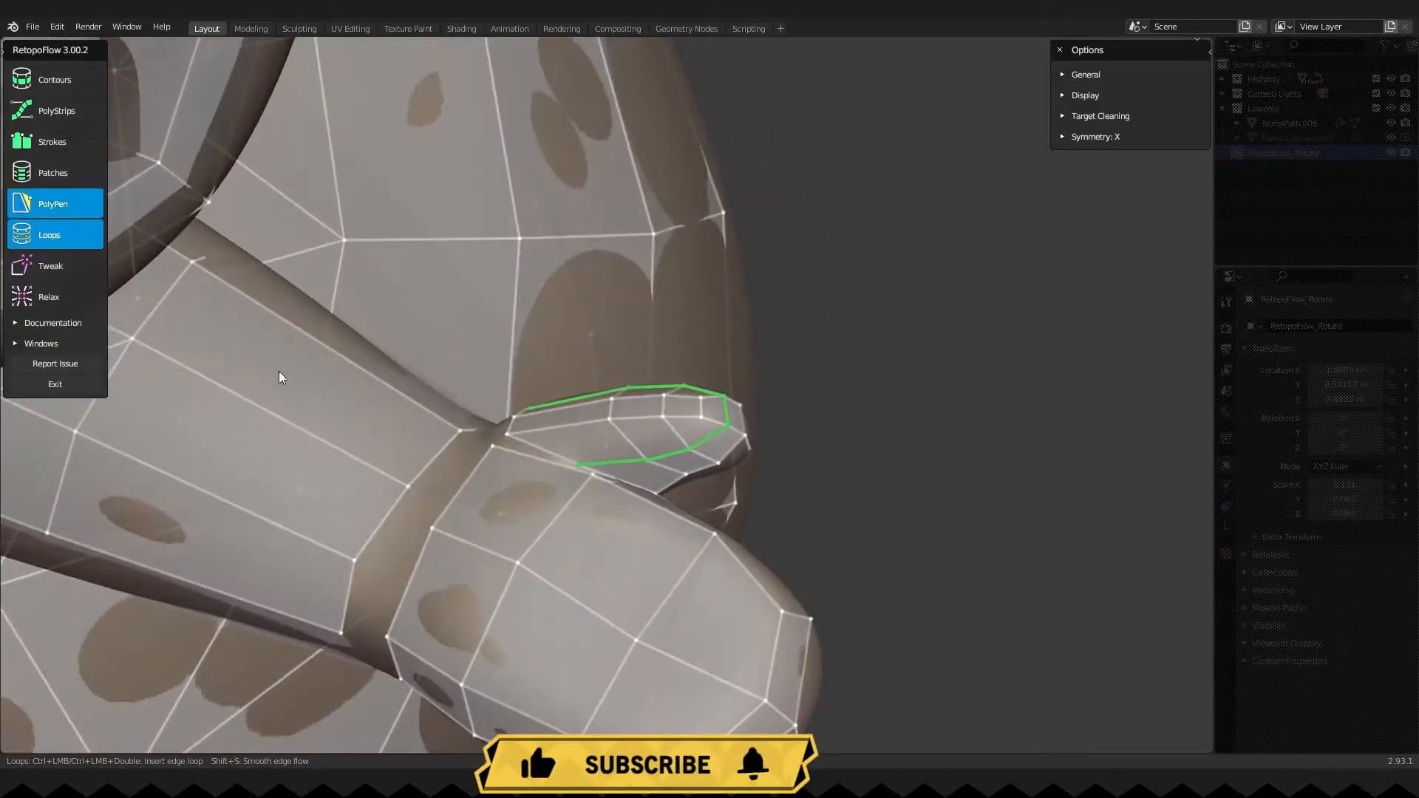
{"action": "middle_click_drag", "start_coordinate": [559, 331], "coordinate": [523, 379]}
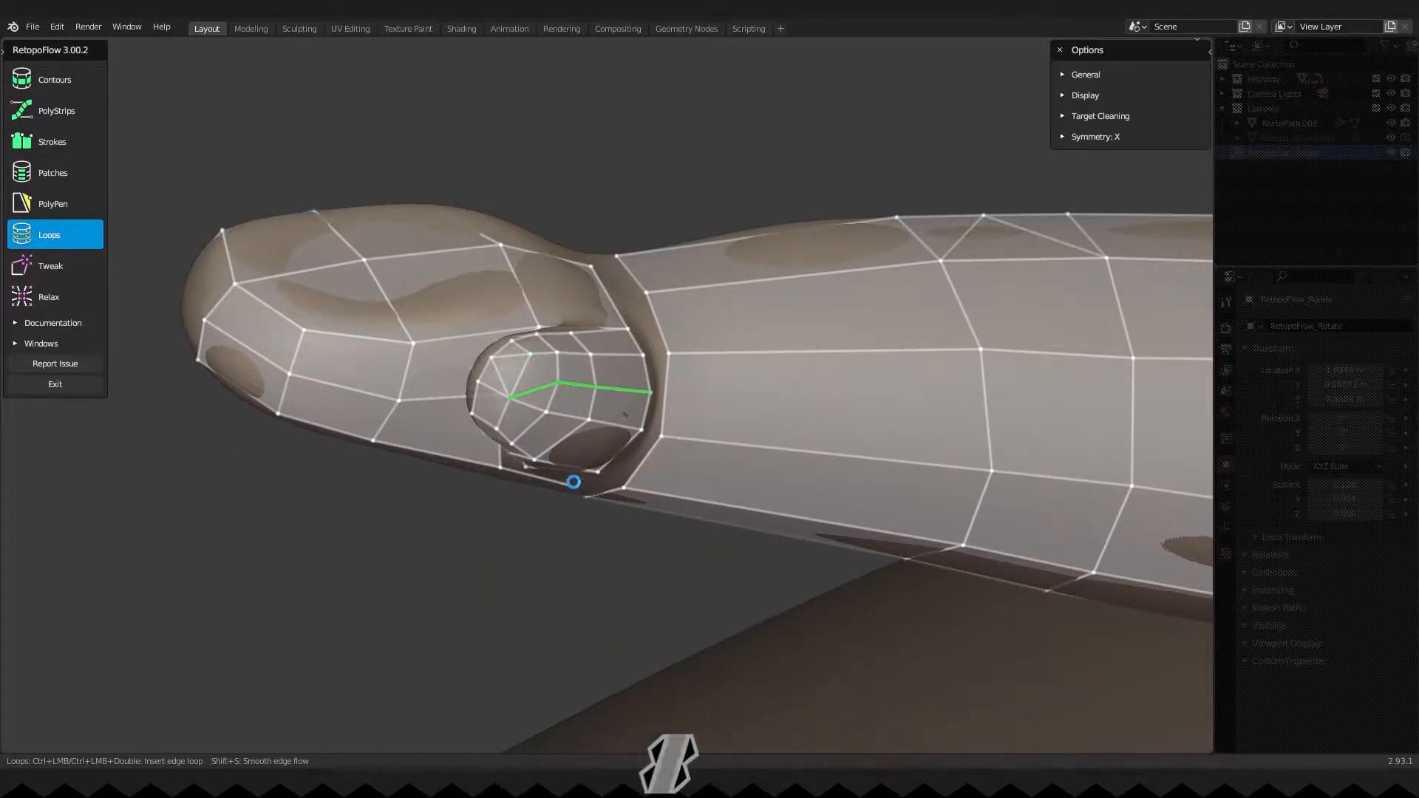
{"action": "key", "text": "x"}
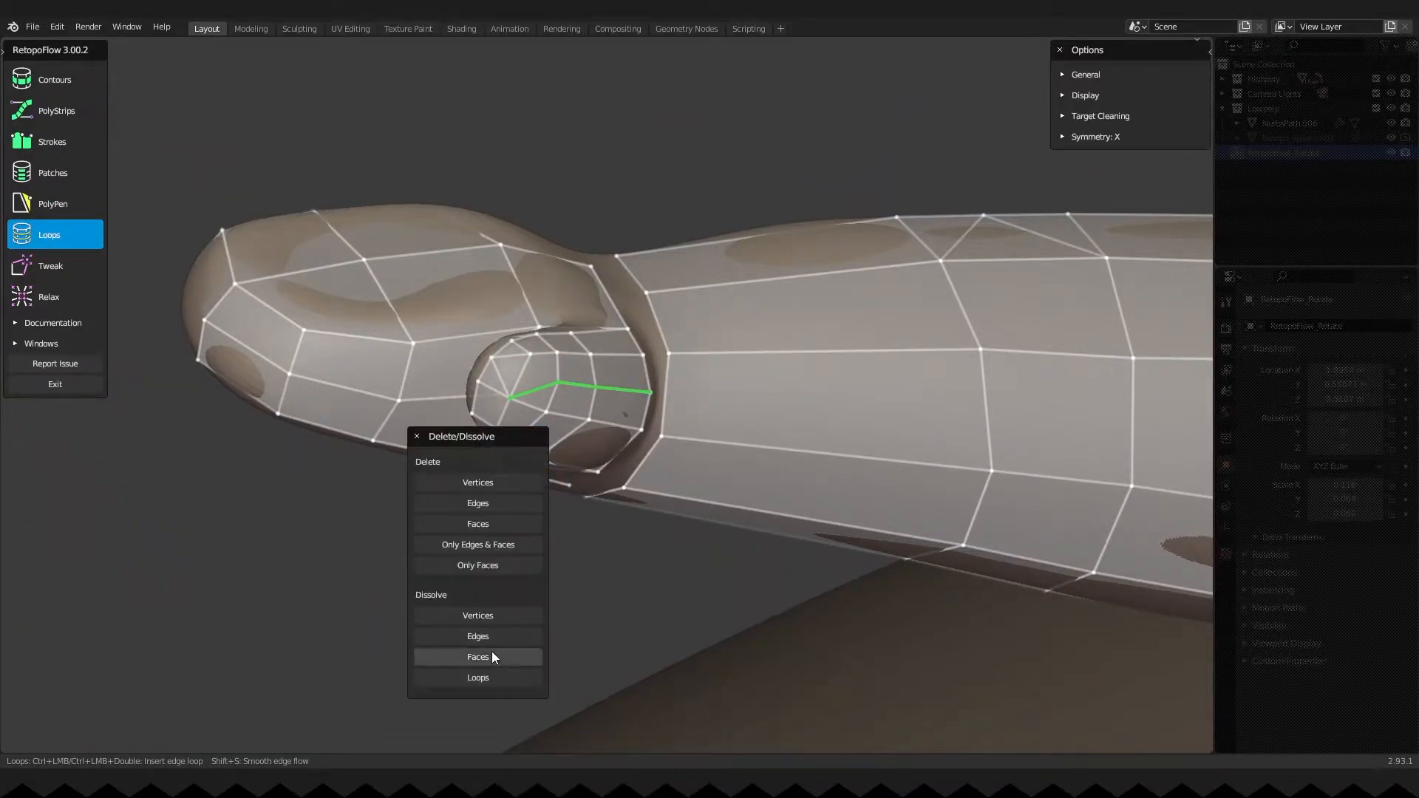
{"action": "left_click", "coordinate": [491, 640]}
{"action": "mouse_move", "coordinate": [506, 444]}
{"action": "middle_mouse_down"}
{"action": "mouse_move", "coordinate": [526, 286]}
{"action": "mouse_move", "coordinate": [604, 287]}
{"action": "mouse_move", "coordinate": [510, 421]}
{"action": "middle_mouse_up"}
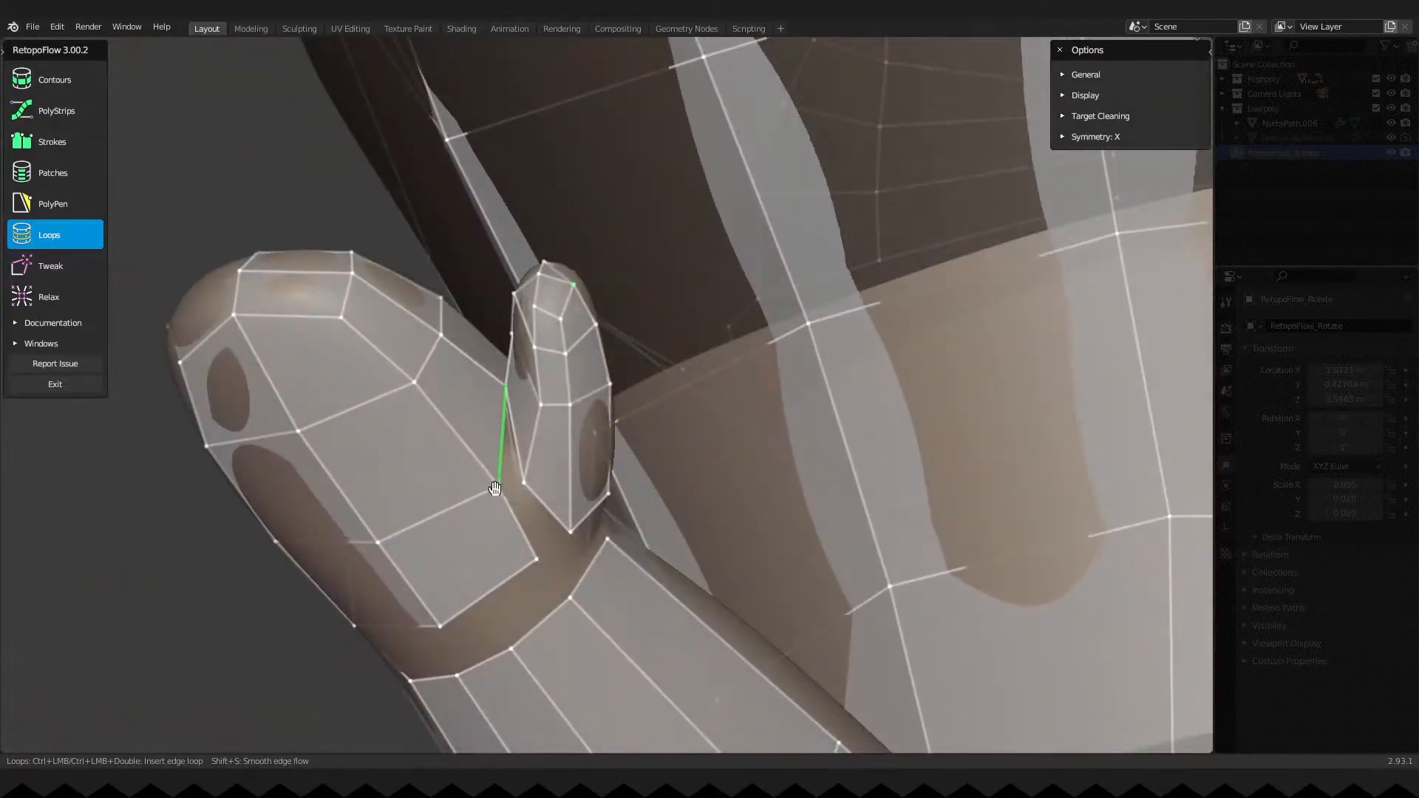
Delete the misplaced faces on the hand between the thumb base and the wrist.
{"action": "middle_click_drag", "start_coordinate": [513, 484], "coordinate": [683, 381]}
{"action": "middle_click_drag", "start_coordinate": [656, 287], "coordinate": [640, 260]}
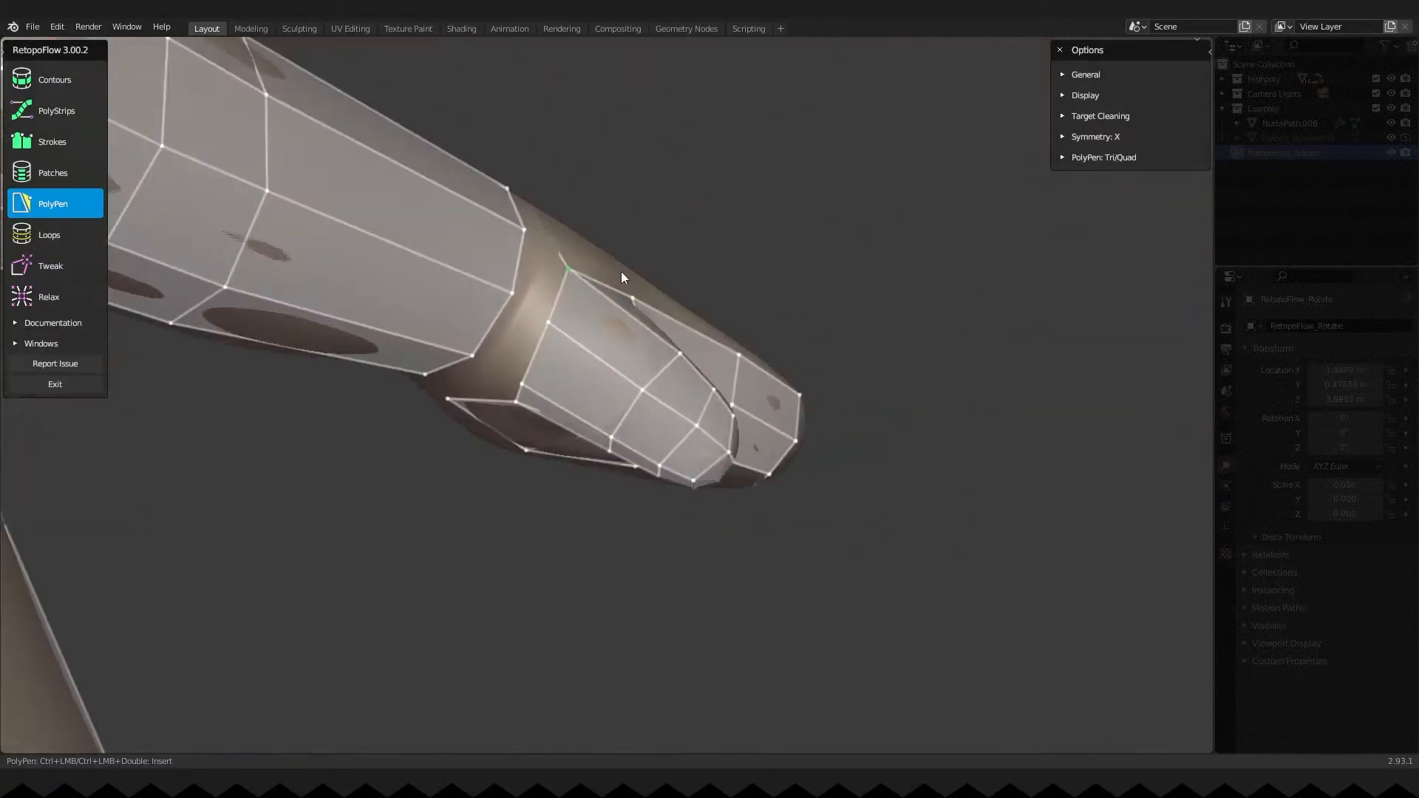
{"action": "middle_click_drag", "start_coordinate": [506, 368], "coordinate": [530, 469]}
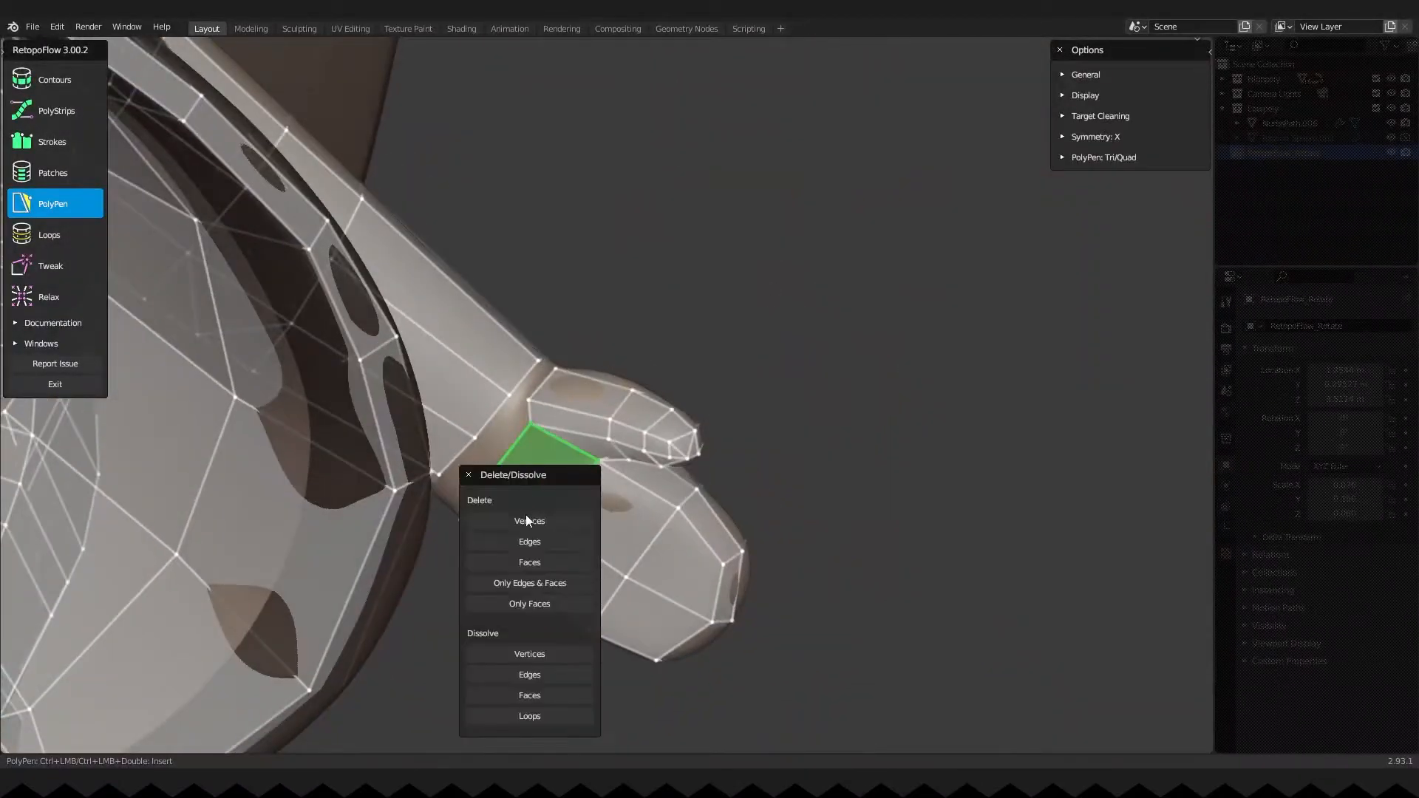
{"action": "key", "text": "x"}
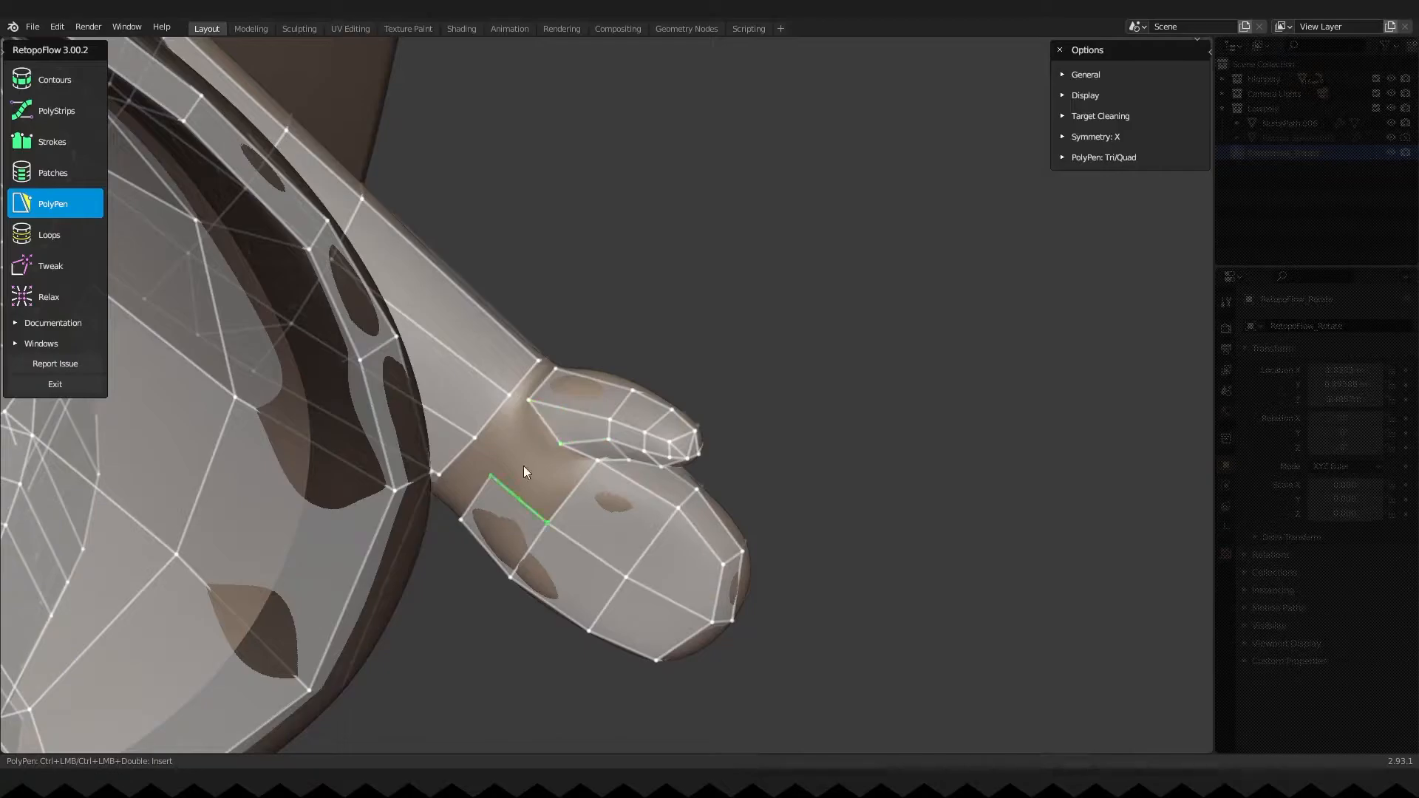
{"action": "middle_click_drag", "start_coordinate": [523, 465], "coordinate": [590, 481]}
{"action": "key", "text": "x"}
{"action": "left_click", "coordinate": [596, 578]}
Dissolve the surplus edges on the inner side of the thumb.
{"action": "middle_click_drag", "start_coordinate": [556, 403], "coordinate": [545, 366]}
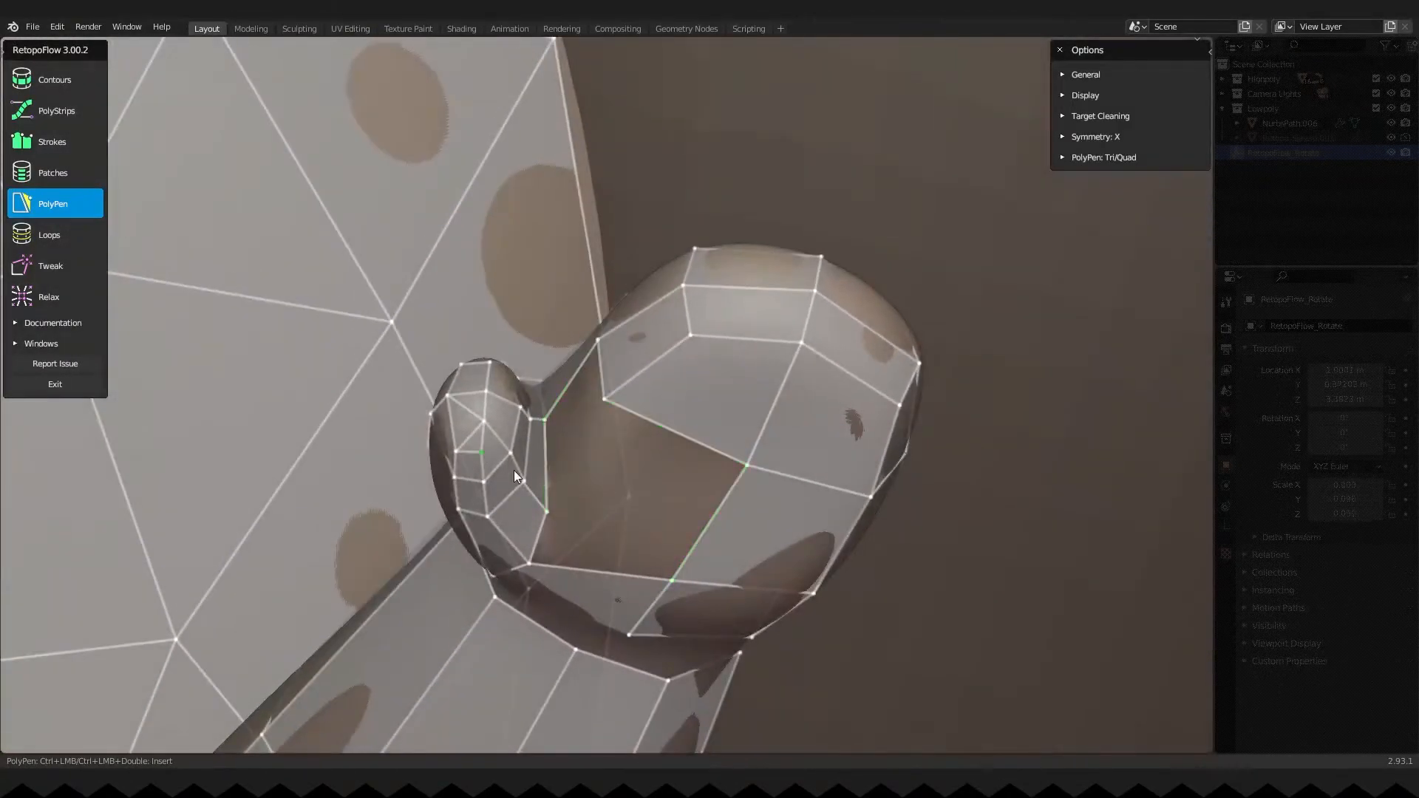
{"action": "middle_click_drag", "start_coordinate": [507, 460], "coordinate": [517, 455]}
{"action": "key", "text": "x"}
{"action": "left_click", "coordinate": [553, 693]}
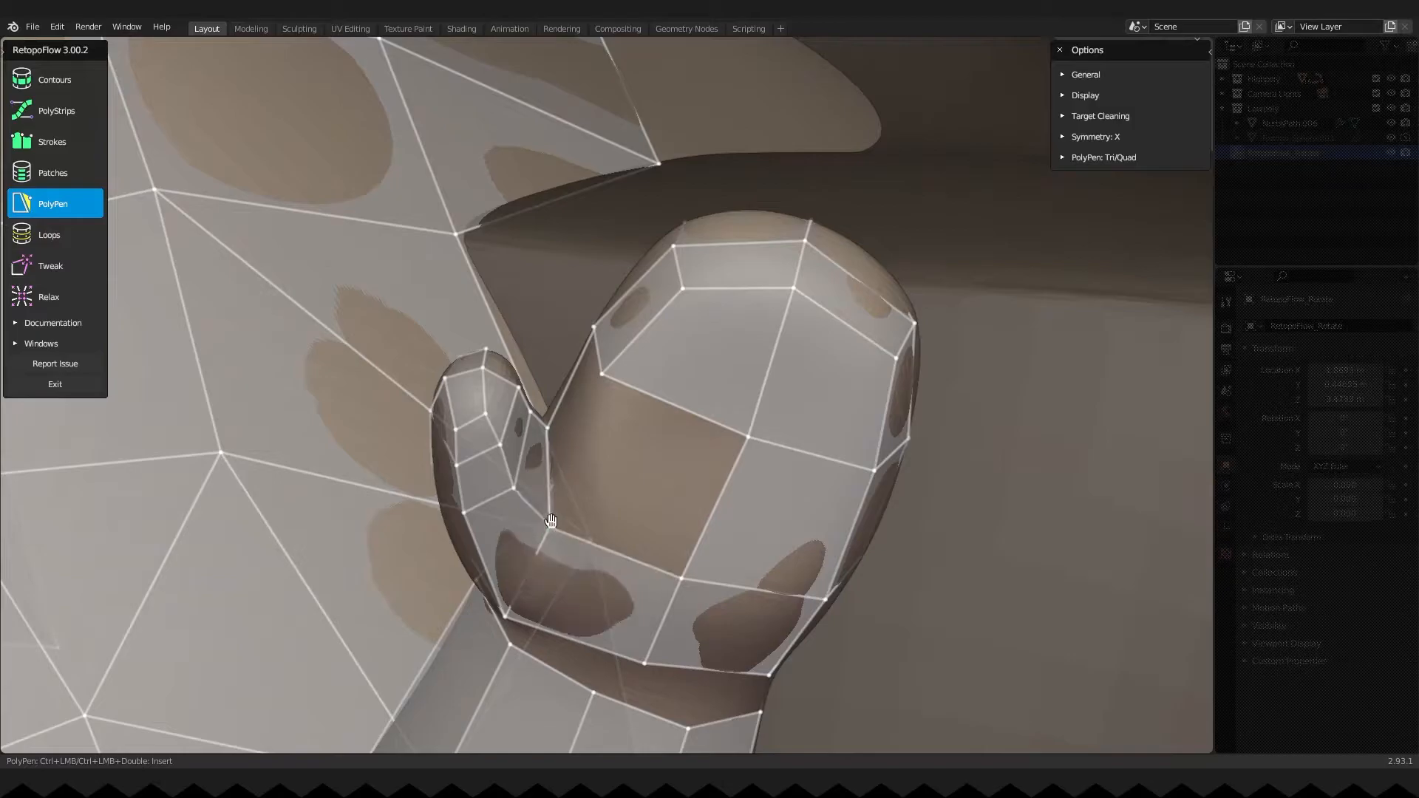
Fill the remaining hole in the palm beside the thumb with PolyPen faces.
{"action": "middle_click_drag", "start_coordinate": [552, 521], "coordinate": [668, 422]}
{"action": "left_click", "coordinate": [603, 378], "text": "ctrl"}
{"action": "middle_click_drag", "start_coordinate": [602, 378], "coordinate": [525, 423]}
{"action": "left_click", "coordinate": [482, 473], "text": "ctrl"}
Bridge the gap between the hand and the end of the forearm with PolyPen faces.
{"action": "scroll", "coordinate": [525, 423], "scroll_direction": "up", "scroll_amount": 3}
{"action": "middle_click_drag", "start_coordinate": [478, 512], "coordinate": [560, 328]}
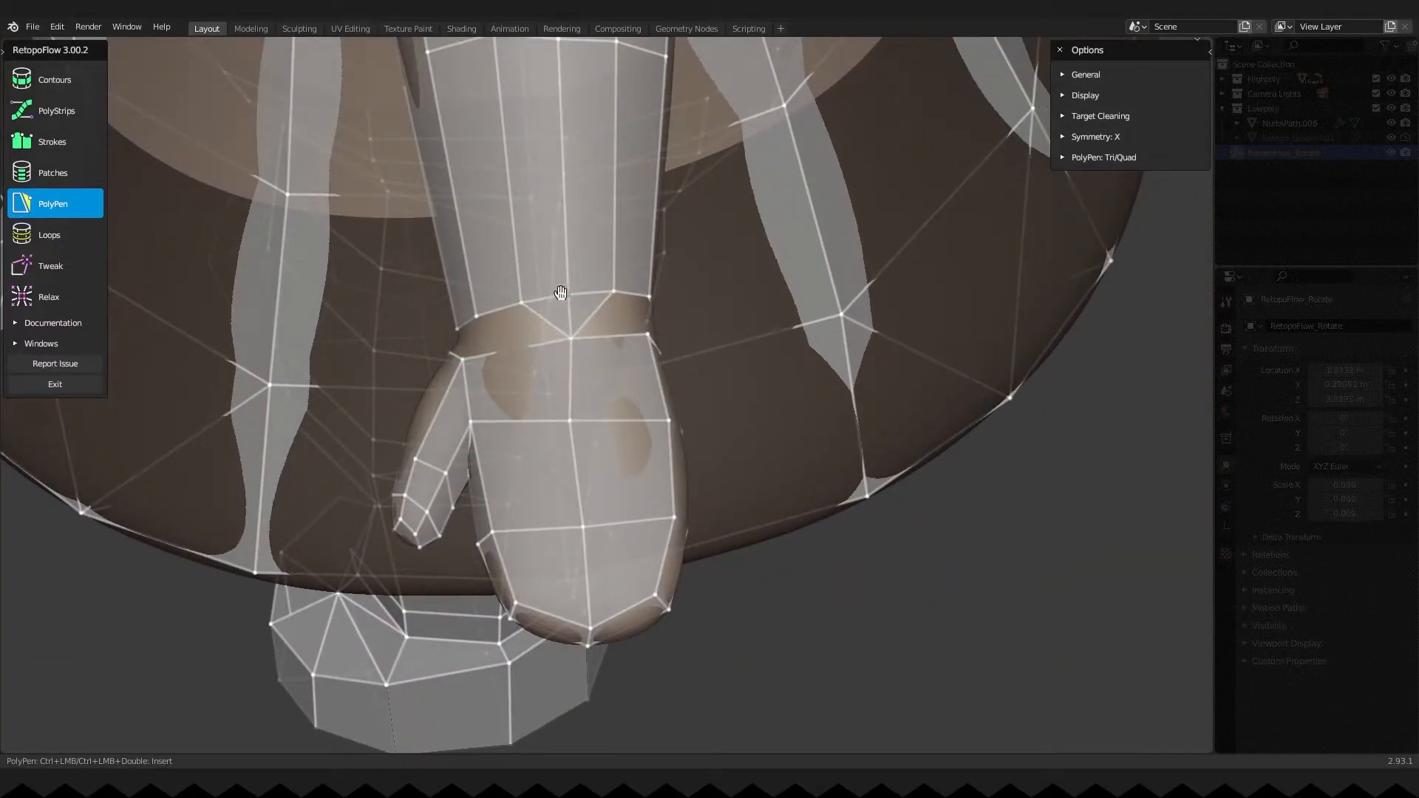
{"action": "middle_click_drag", "start_coordinate": [573, 429], "coordinate": [522, 349]}
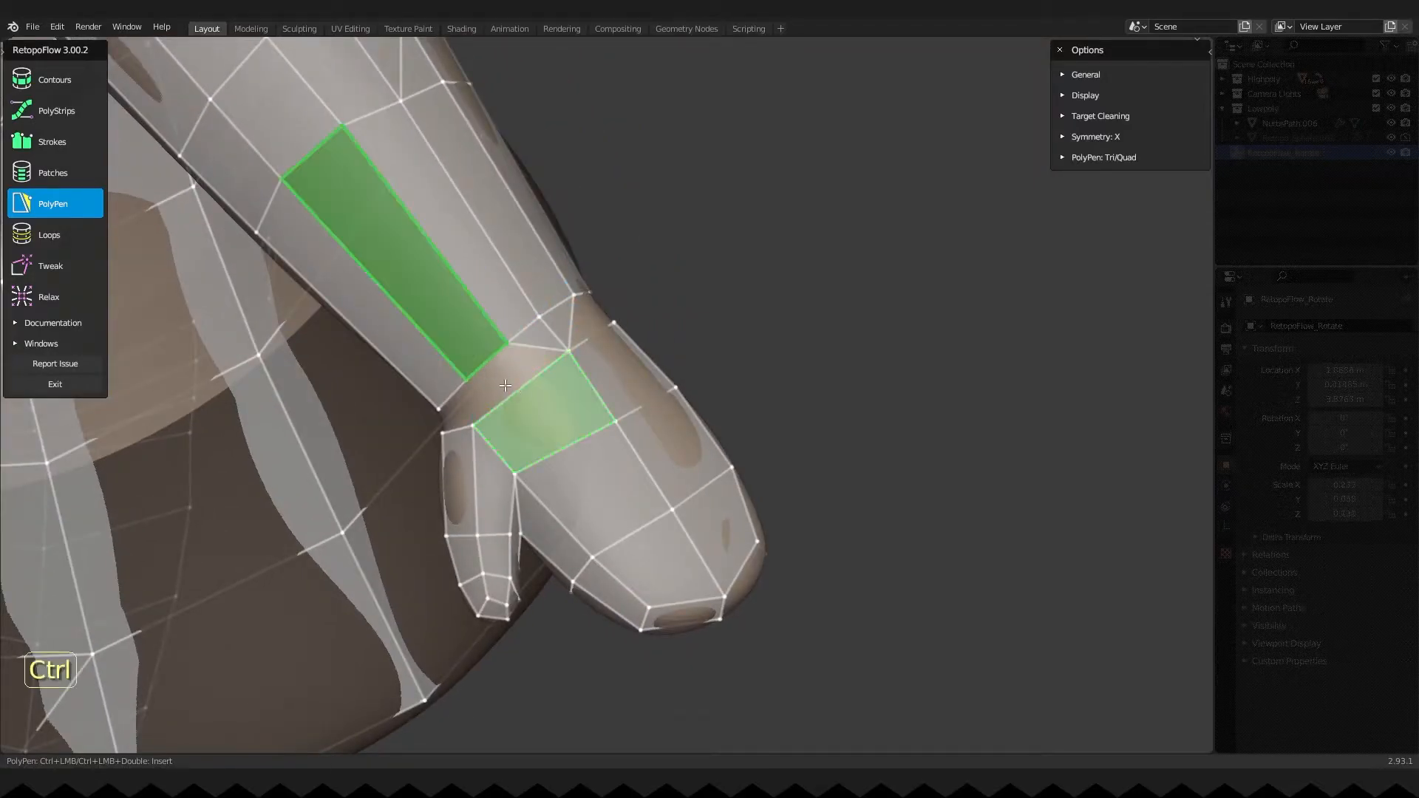
{"action": "middle_click_drag", "start_coordinate": [514, 392], "coordinate": [638, 311]}
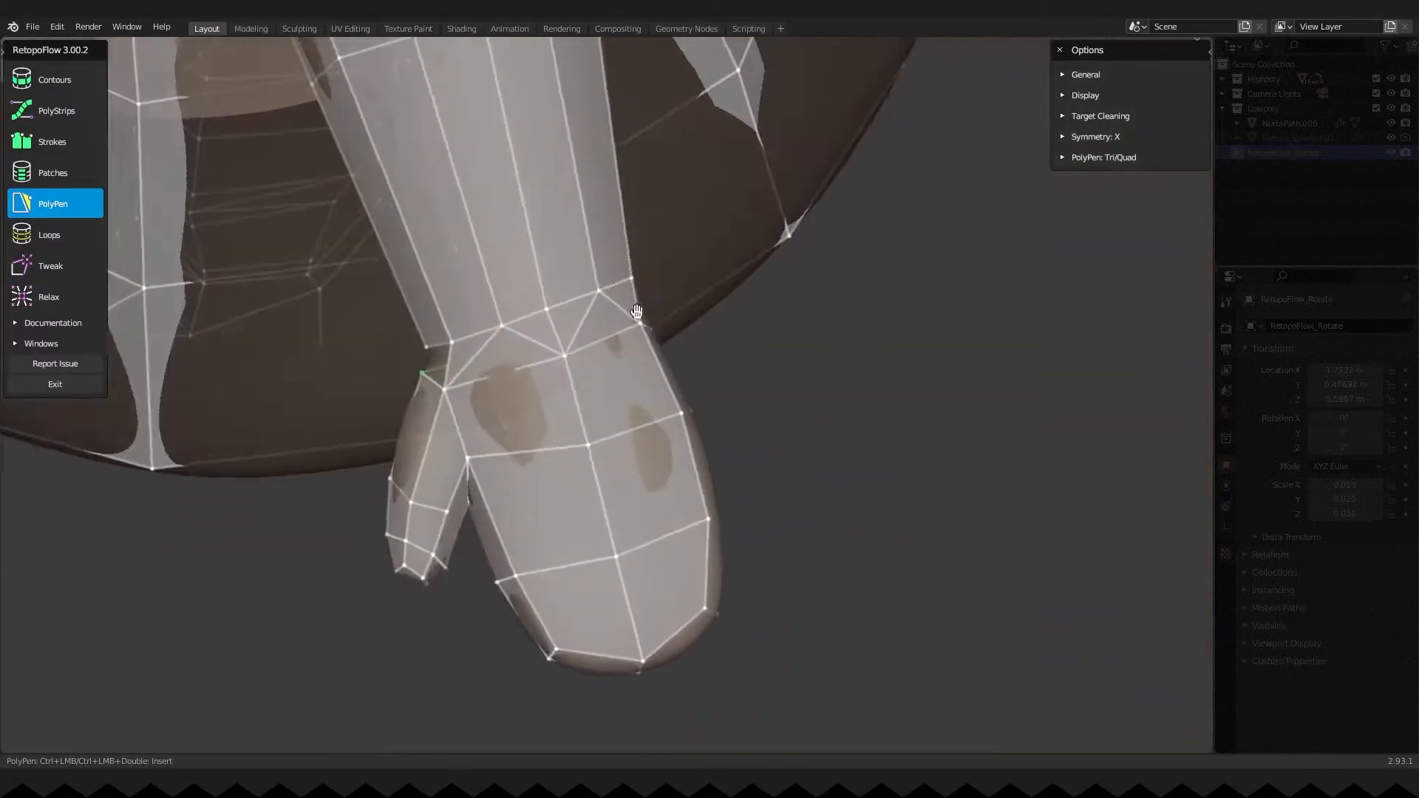
Insert an edge loop around the forearm just above the wrist.
{"action": "middle_click_drag", "start_coordinate": [492, 284], "coordinate": [649, 214]}
{"action": "key", "text": "5"}
{"action": "middle_click_drag", "start_coordinate": [552, 210], "coordinate": [458, 260]}
{"action": "scroll", "coordinate": [694, 285], "scroll_direction": "up", "scroll_amount": 4}
{"action": "left_click", "coordinate": [570, 260], "text": "ctrl"}
Switch to the Tweak tool, leave RetopoFlow, and isolate the low-poly body with the shoulder in view.
{"action": "left_click", "coordinate": [76, 258]}
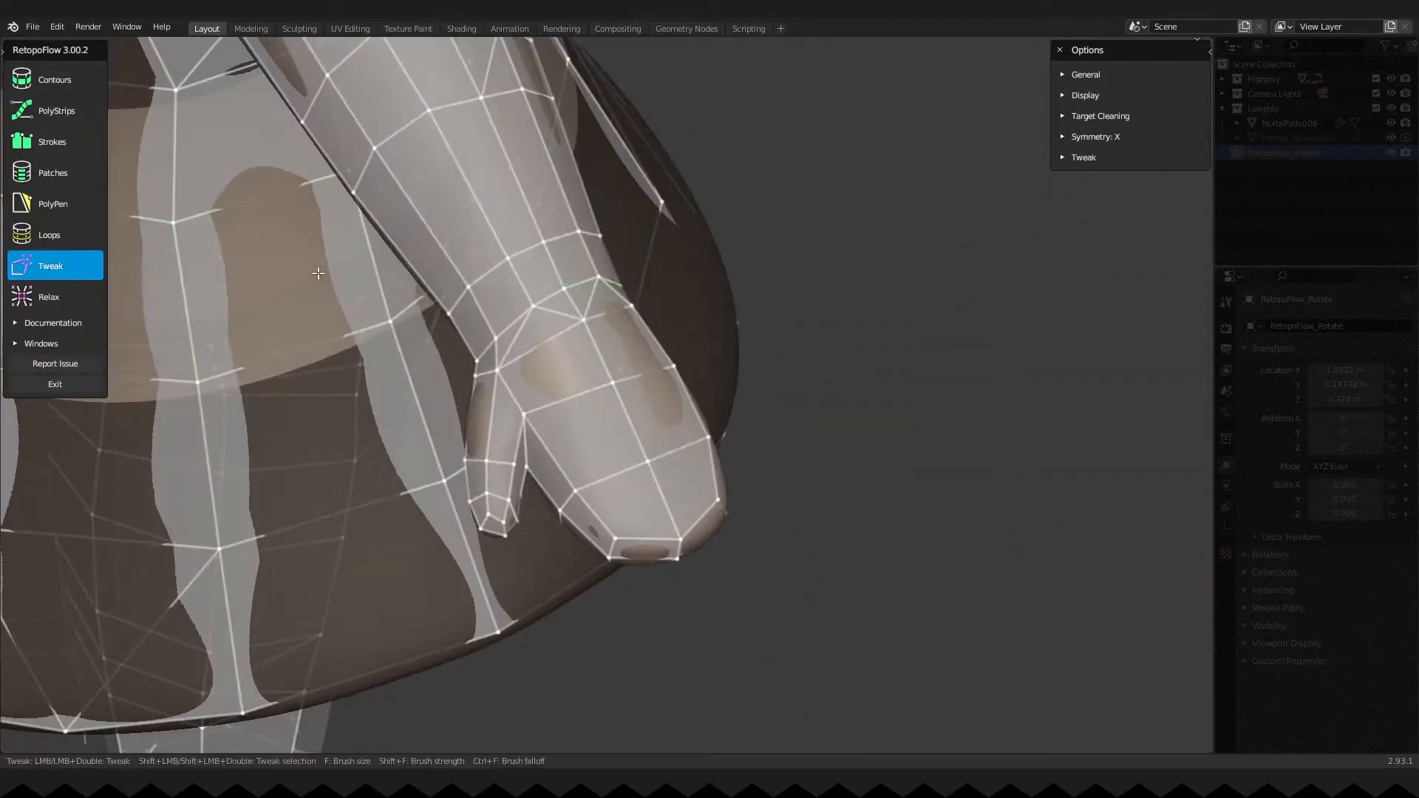
{"action": "middle_click_drag", "start_coordinate": [527, 316], "coordinate": [685, 340]}
{"action": "key", "text": "Tab"}
{"action": "key", "text": "alt+q"}
{"action": "key", "text": "Tab"}
{"action": "key", "text": "q"}
{"action": "left_click", "coordinate": [685, 340]}
{"action": "middle_click_drag", "start_coordinate": [480, 473], "coordinate": [576, 399]}
{"action": "middle_click_drag", "start_coordinate": [576, 399], "coordinate": [710, 443]}
{"action": "middle_click_drag", "start_coordinate": [643, 517], "coordinate": [650, 381], "text": "ctrl"}
{"action": "left_click", "coordinate": [639, 461]}
Dissolve the surplus edge loop around the upper arm near the shoulder and return to Object Mode.
{"action": "key", "text": "Tab"}
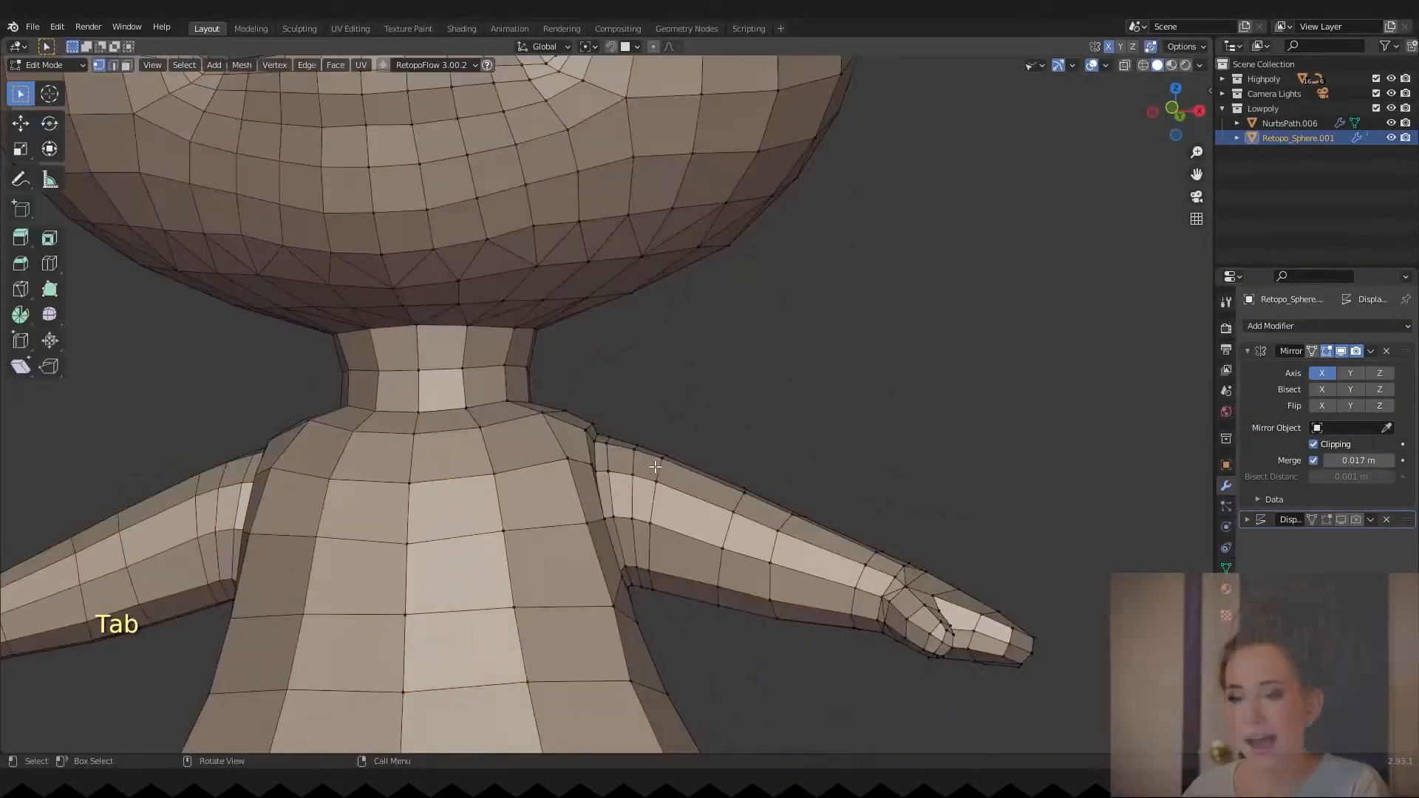
{"action": "key", "text": "2"}
{"action": "left_click", "coordinate": [639, 461], "text": "alt"}
{"action": "key", "text": "x"}
{"action": "left_click", "coordinate": [623, 455]}
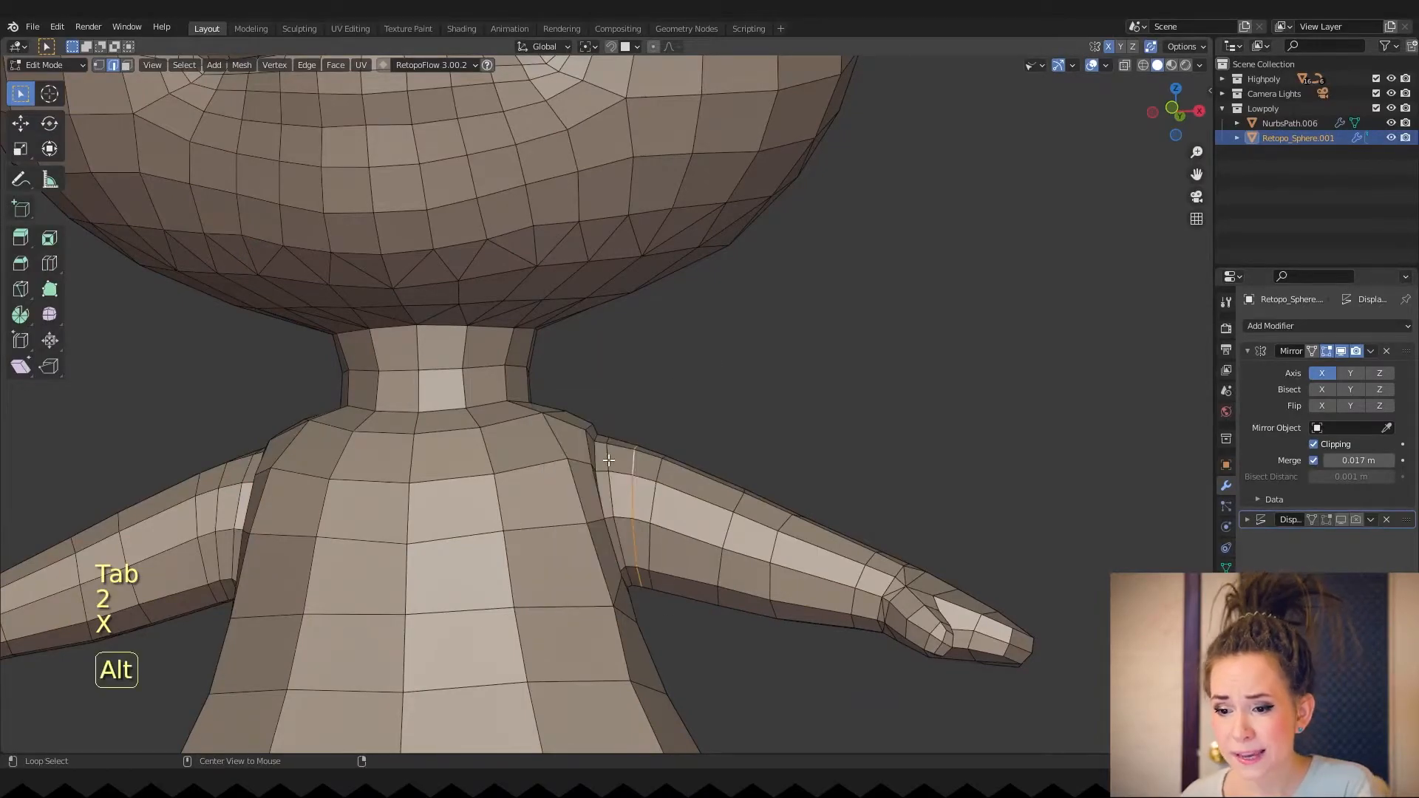
{"action": "left_click", "coordinate": [722, 405]}
{"action": "left_click", "coordinate": [635, 481], "text": "alt"}
{"action": "key", "text": "x"}
{"action": "left_click", "coordinate": [636, 549]}
{"action": "middle_click_drag", "start_coordinate": [706, 414], "coordinate": [724, 510], "text": "ctrl"}
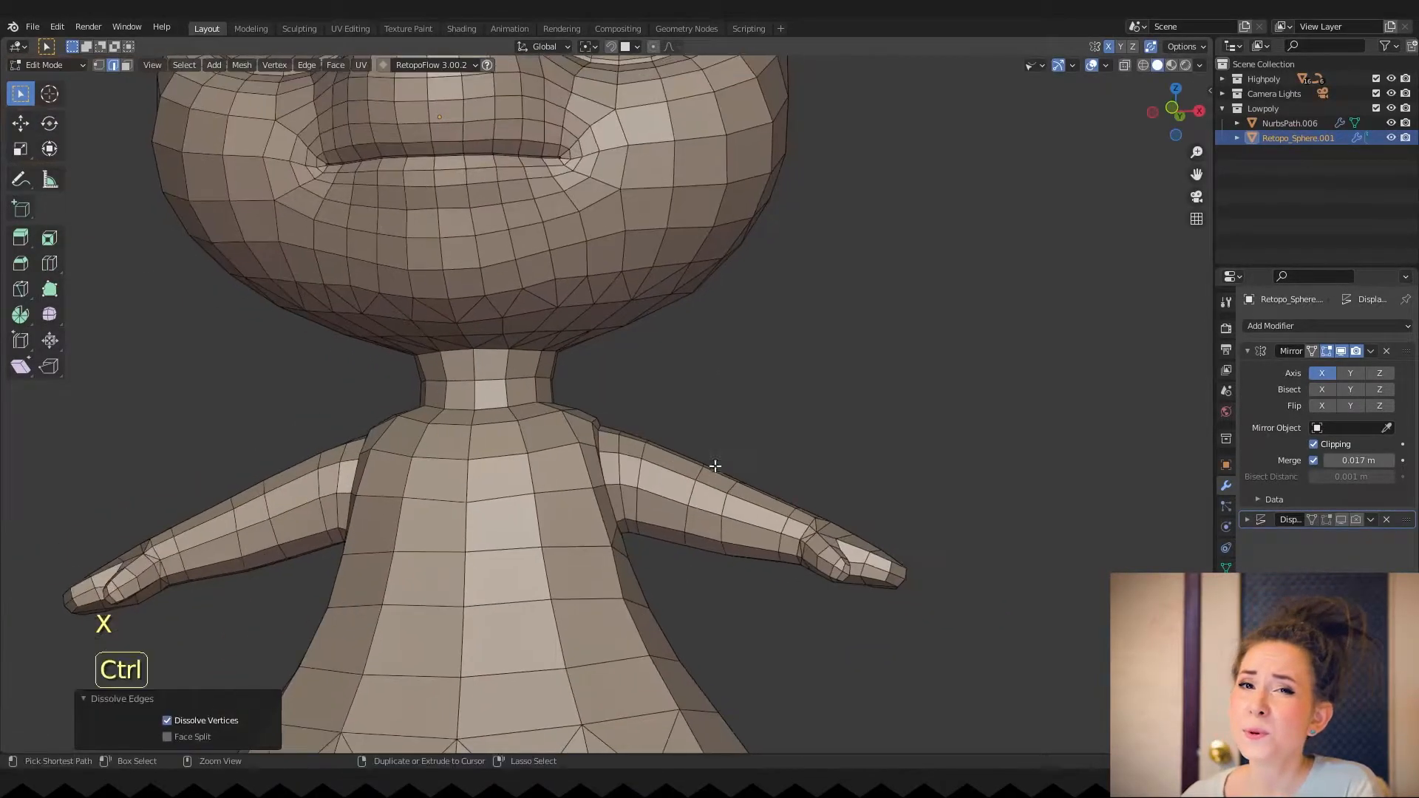
{"action": "key", "text": "Tab"}
{"action": "middle_click_drag", "start_coordinate": [773, 369], "coordinate": [654, 374]}
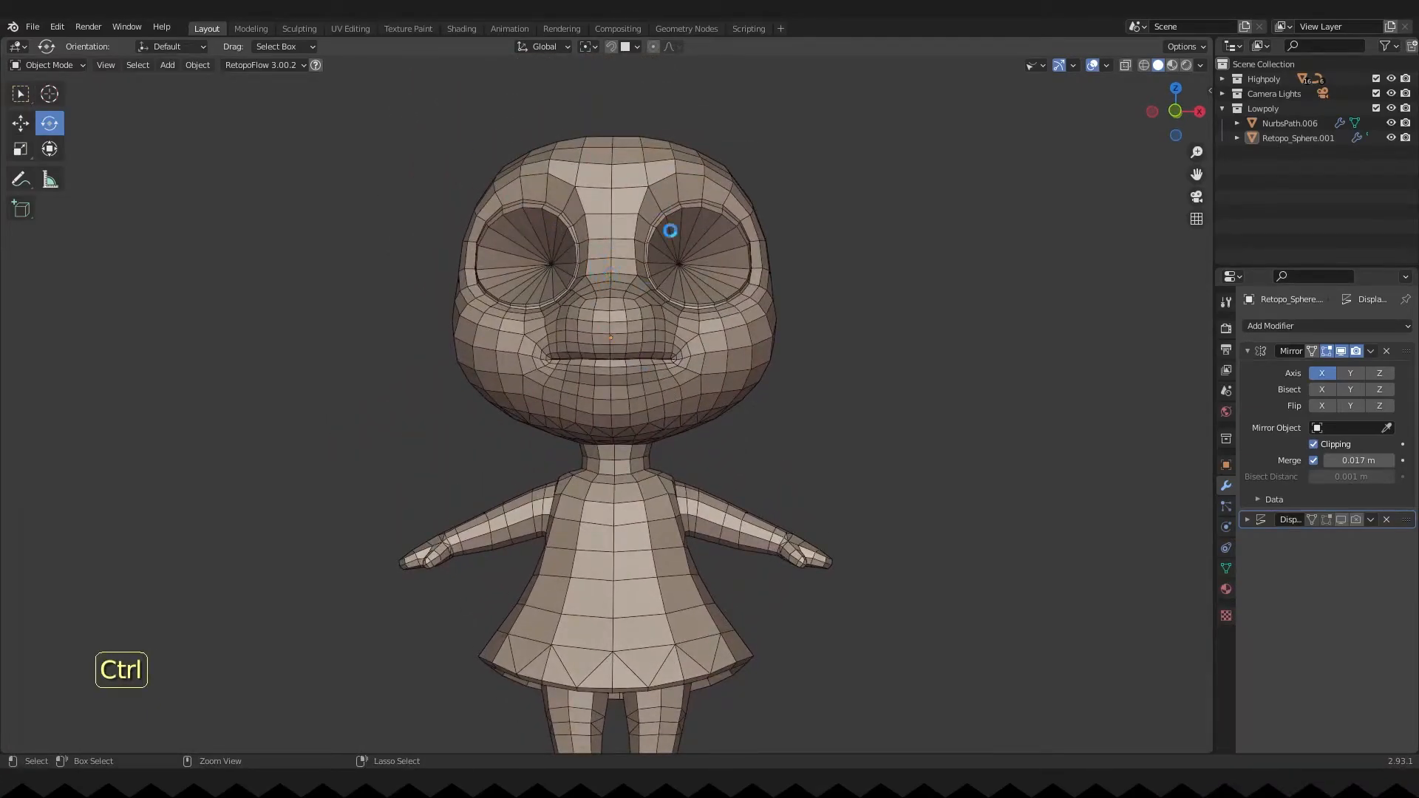
Show the high-poly character again and open its hair mesh in Sculpt Mode.
{"action": "key", "text": "alt+q"}
{"action": "key", "text": "q"}
{"action": "mouse_move", "coordinate": [689, 214]}
{"action": "middle_mouse_down", "text": "ctrl"}
{"action": "mouse_move", "coordinate": [776, 238]}
{"action": "mouse_move", "coordinate": [691, 211]}
{"action": "middle_mouse_up", "text": "ctrl"}
{"action": "left_click", "coordinate": [778, 239]}
{"action": "middle_click_drag", "start_coordinate": [691, 211], "coordinate": [519, 418], "text": "shift"}
{"action": "middle_click_drag", "start_coordinate": [519, 417], "coordinate": [516, 396], "text": "ctrl"}
{"action": "left_click", "coordinate": [662, 358]}
{"action": "key", "text": "ctrl+Tab"}
{"action": "scroll", "coordinate": [703, 475], "scroll_direction": "down", "scroll_amount": 2}
Reshape the hair beside the face with the Grab brush, resizing the brush as needed, and leave Sculpt Mode.
{"action": "key", "text": "g"}
{"action": "key", "text": "f"}
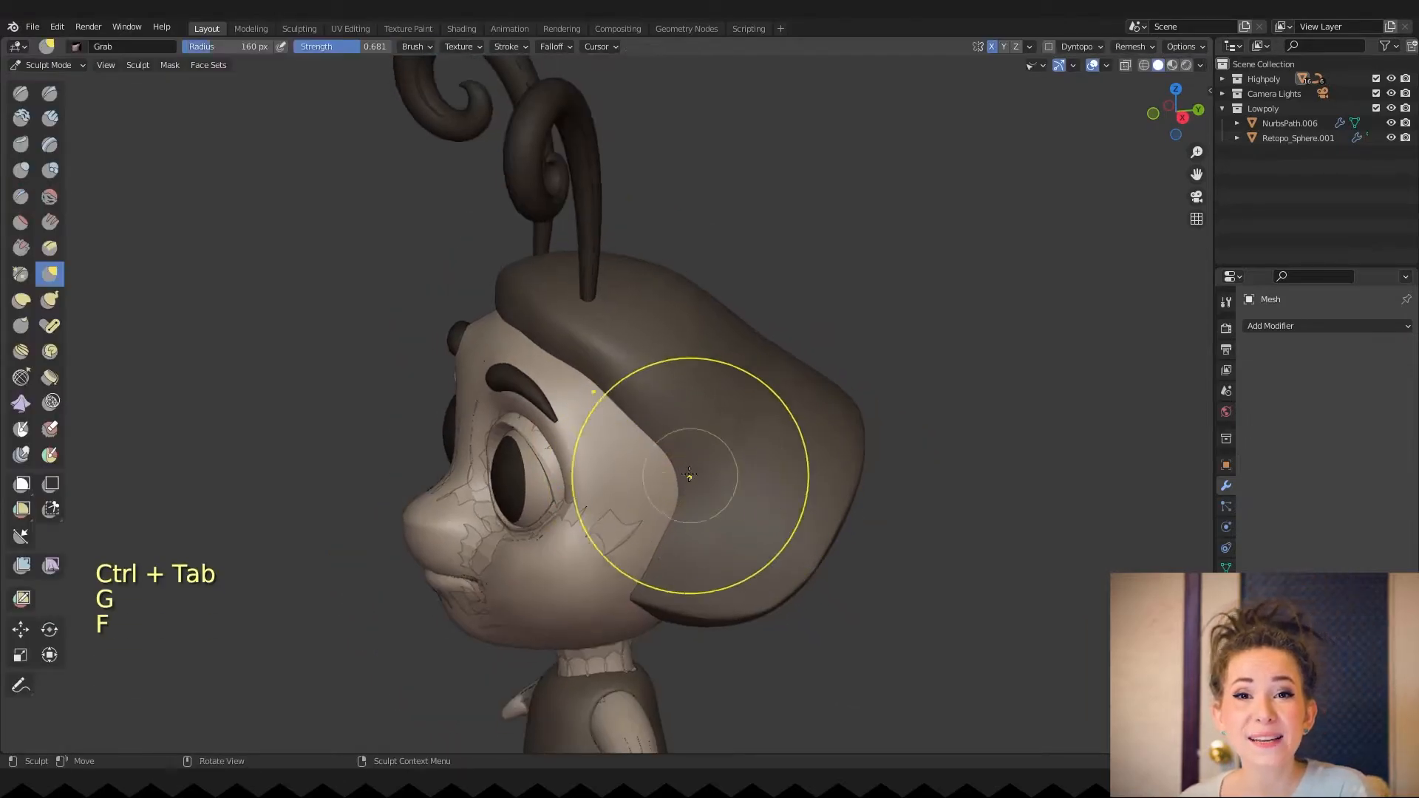
{"action": "mouse_move", "coordinate": [691, 489]}
{"action": "middle_mouse_down"}
{"action": "mouse_move", "coordinate": [714, 473]}
{"action": "mouse_move", "coordinate": [600, 516]}
{"action": "mouse_move", "coordinate": [621, 433]}
{"action": "mouse_move", "coordinate": [776, 437]}
{"action": "mouse_move", "coordinate": [923, 495]}
{"action": "mouse_move", "coordinate": [370, 437]}
{"action": "middle_mouse_up"}
{"action": "key", "text": "f"}
{"action": "left_click", "coordinate": [608, 525]}
{"action": "key", "text": "f"}
{"action": "left_click", "coordinate": [619, 436]}
{"action": "key", "text": "ctrl+Tab"}
{"action": "left_click", "coordinate": [322, 435]}
Open the low-poly body mesh in Edit Mode with vertex selection and turn on snapping.
{"action": "mouse_move", "coordinate": [562, 502]}
{"action": "middle_mouse_down"}
{"action": "mouse_move", "coordinate": [675, 521]}
{"action": "mouse_move", "coordinate": [635, 495]}
{"action": "mouse_move", "coordinate": [617, 444]}
{"action": "middle_mouse_up"}
{"action": "left_click", "coordinate": [674, 524]}
{"action": "key", "text": "Tab"}
{"action": "left_click", "coordinate": [611, 49]}
{"action": "scroll", "coordinate": [627, 259], "scroll_direction": "up", "scroll_amount": 2}
{"action": "key", "text": "alt+z"}
{"action": "key", "text": "1"}
{"action": "key", "text": "alt+z"}
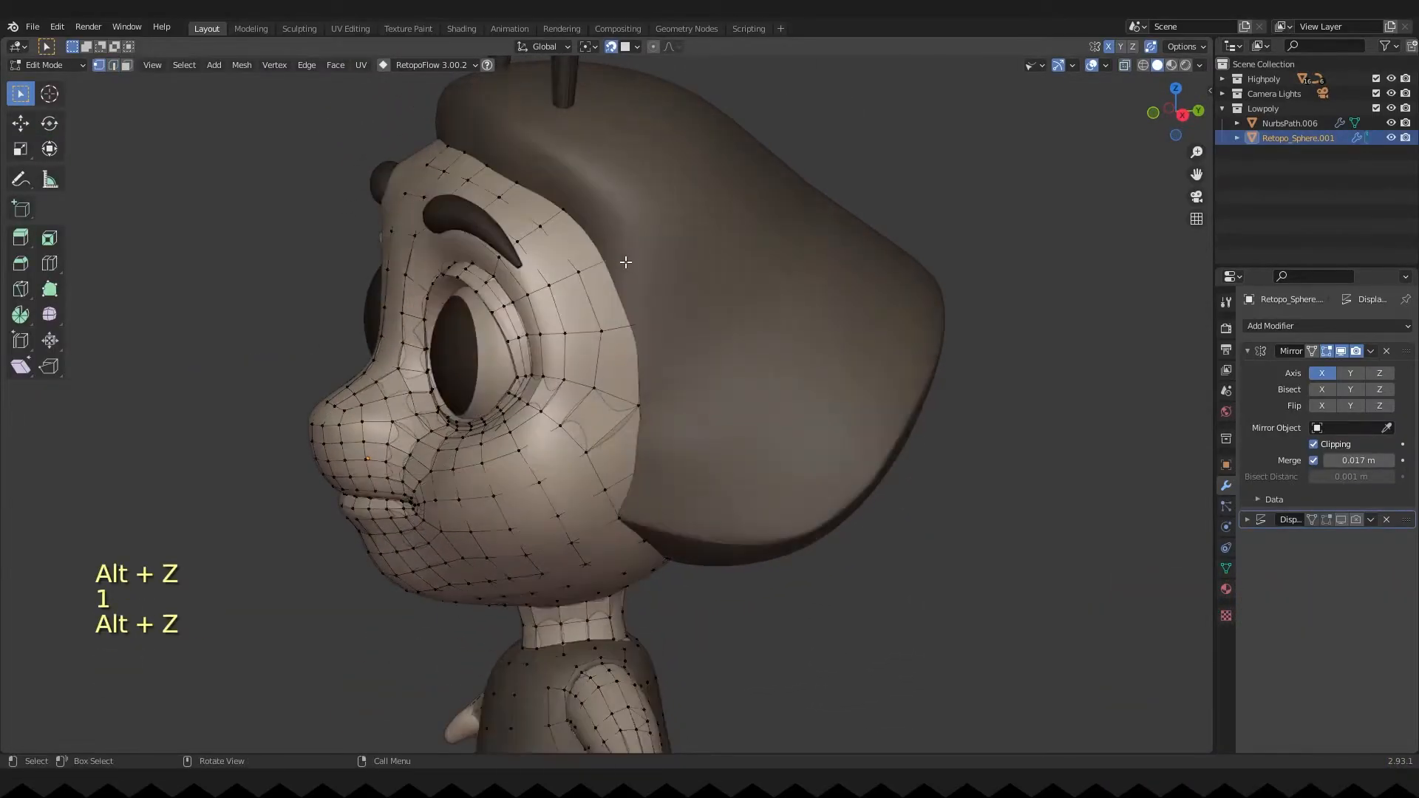
Reposition the low-poly head vertices along the hairline at the side of the face and leave Edit Mode.
{"action": "left_click", "coordinate": [603, 264]}
{"action": "key", "text": "g"}
{"action": "left_click", "coordinate": [627, 329]}
{"action": "key", "text": "g"}
{"action": "key", "text": "g"}
{"action": "middle_click_drag", "start_coordinate": [638, 411], "coordinate": [518, 414]}
{"action": "left_click", "coordinate": [687, 388]}
{"action": "key", "text": "alt+z"}
{"action": "key", "text": "alt+z"}
{"action": "left_click", "coordinate": [604, 490]}
{"action": "key", "text": "ctrl+Tab"}
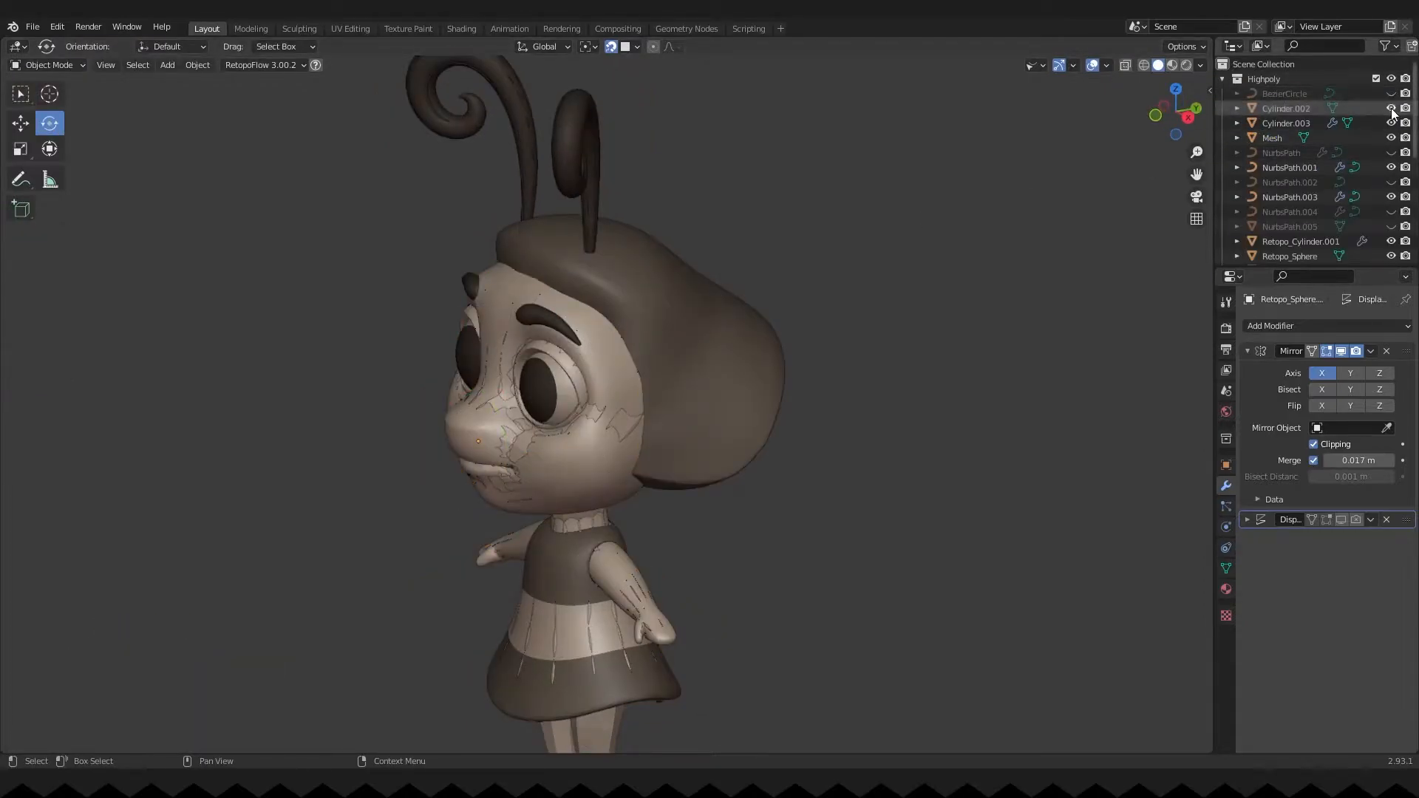
Show the high-poly NurbsPath.004 hair curl again at the side of the head.
{"action": "middle_click_drag", "start_coordinate": [1042, 145], "coordinate": [1107, 149]}
{"action": "left_click", "coordinate": [1285, 109]}
{"action": "scroll", "coordinate": [872, 347], "scroll_direction": "down", "scroll_amount": 4}
{"action": "middle_click_drag", "start_coordinate": [857, 353], "coordinate": [953, 353]}
{"action": "middle_click_drag", "start_coordinate": [787, 374], "coordinate": [654, 399], "text": "shift"}
{"action": "scroll", "coordinate": [790, 296], "scroll_direction": "up", "scroll_amount": 5}
{"action": "left_click", "coordinate": [1391, 108]}
{"action": "middle_click_drag", "start_coordinate": [654, 399], "coordinate": [779, 591], "text": "shift"}
{"action": "middle_click_drag", "start_coordinate": [1016, 176], "coordinate": [940, 176]}
{"action": "left_click", "coordinate": [1392, 183]}
Turn off snapping and shift the selected control points of the hair curl curve along the X axis.
{"action": "scroll", "coordinate": [1393, 245], "scroll_direction": "down", "scroll_amount": 1}
{"action": "middle_click_drag", "start_coordinate": [983, 237], "coordinate": [901, 303]}
{"action": "middle_click_drag", "start_coordinate": [849, 325], "coordinate": [842, 222], "text": "ctrl"}
{"action": "left_click", "coordinate": [863, 300]}
{"action": "key", "text": "Tab"}
{"action": "key", "text": "shift+Tab"}
{"action": "left_click", "coordinate": [877, 286]}
{"action": "left_click", "coordinate": [853, 277]}
{"action": "left_click", "coordinate": [883, 269]}
{"action": "left_click", "coordinate": [798, 325]}
{"action": "key", "text": "g"}
{"action": "key", "text": "x"}
{"action": "left_click", "coordinate": [856, 334]}
{"action": "key", "text": "Tab"}
Show the RetopoFlow.001 to RetopoFlow.004 objects and hide the object picked beside the head.
{"action": "left_click", "coordinate": [844, 224]}
{"action": "middle_click_drag", "start_coordinate": [844, 223], "coordinate": [850, 281], "text": "ctrl"}
{"action": "scroll", "coordinate": [1389, 199], "scroll_direction": "down", "scroll_amount": 3}
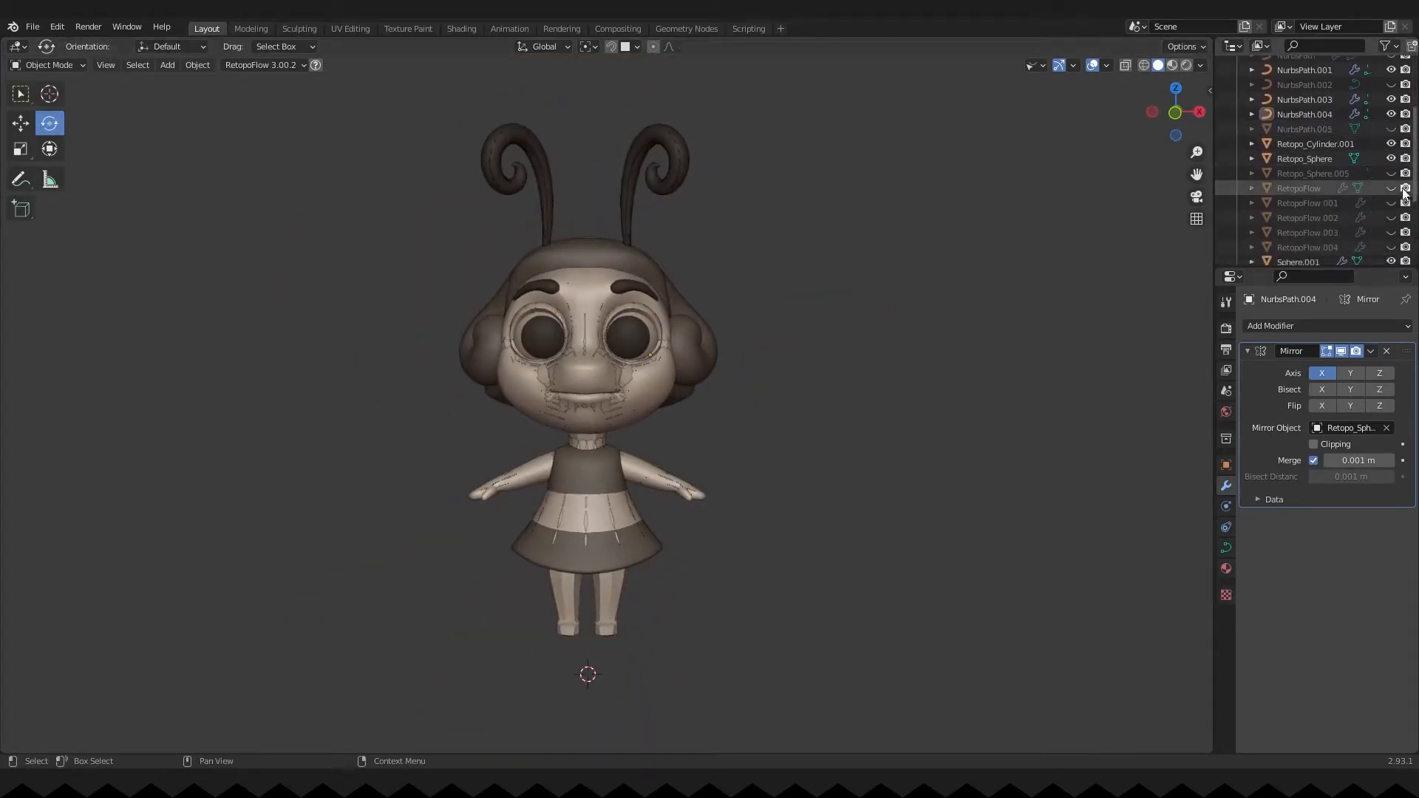
{"action": "scroll", "coordinate": [1375, 201], "scroll_direction": "down", "scroll_amount": 5}
{"action": "mouse_move", "coordinate": [1152, 222]}
{"action": "middle_mouse_down"}
{"action": "mouse_move", "coordinate": [1044, 231]}
{"action": "mouse_move", "coordinate": [1081, 214]}
{"action": "mouse_move", "coordinate": [1026, 233]}
{"action": "mouse_move", "coordinate": [960, 200]}
{"action": "middle_mouse_up"}
{"action": "left_click", "coordinate": [754, 311]}
{"action": "key", "text": "h"}
Open the low-poly body mesh in Edit Mode and delete its faces where the hair curl meets the cheek.
{"action": "left_click", "coordinate": [636, 406]}
{"action": "key", "text": "Tab"}
{"action": "key", "text": "Tab"}
{"action": "left_click", "coordinate": [615, 420]}
{"action": "key", "text": "Tab"}
{"action": "key", "text": "alt+z"}
{"action": "scroll", "coordinate": [681, 317], "scroll_direction": "up", "scroll_amount": 1}
{"action": "middle_click_drag", "start_coordinate": [611, 369], "coordinate": [669, 318], "text": "shift"}
{"action": "key", "text": "3"}
{"action": "left_click", "coordinate": [698, 345], "text": "shift"}
{"action": "key", "text": "x"}
{"action": "left_click", "coordinate": [709, 213]}
Move the low-poly border vertices beside the eye up to the front edge of the hair curl.
{"action": "key", "text": "alt+z"}
{"action": "mouse_move", "coordinate": [711, 221]}
{"action": "middle_mouse_down"}
{"action": "mouse_move", "coordinate": [776, 237]}
{"action": "mouse_move", "coordinate": [725, 221]}
{"action": "middle_mouse_up"}
{"action": "key", "text": "alt+z"}
{"action": "key", "text": "1"}
{"action": "key", "text": "alt+z"}
{"action": "key", "text": "alt+z"}
{"action": "key", "text": "alt+z"}
{"action": "key", "text": "g"}
{"action": "key", "text": "g"}
{"action": "key", "text": "g"}
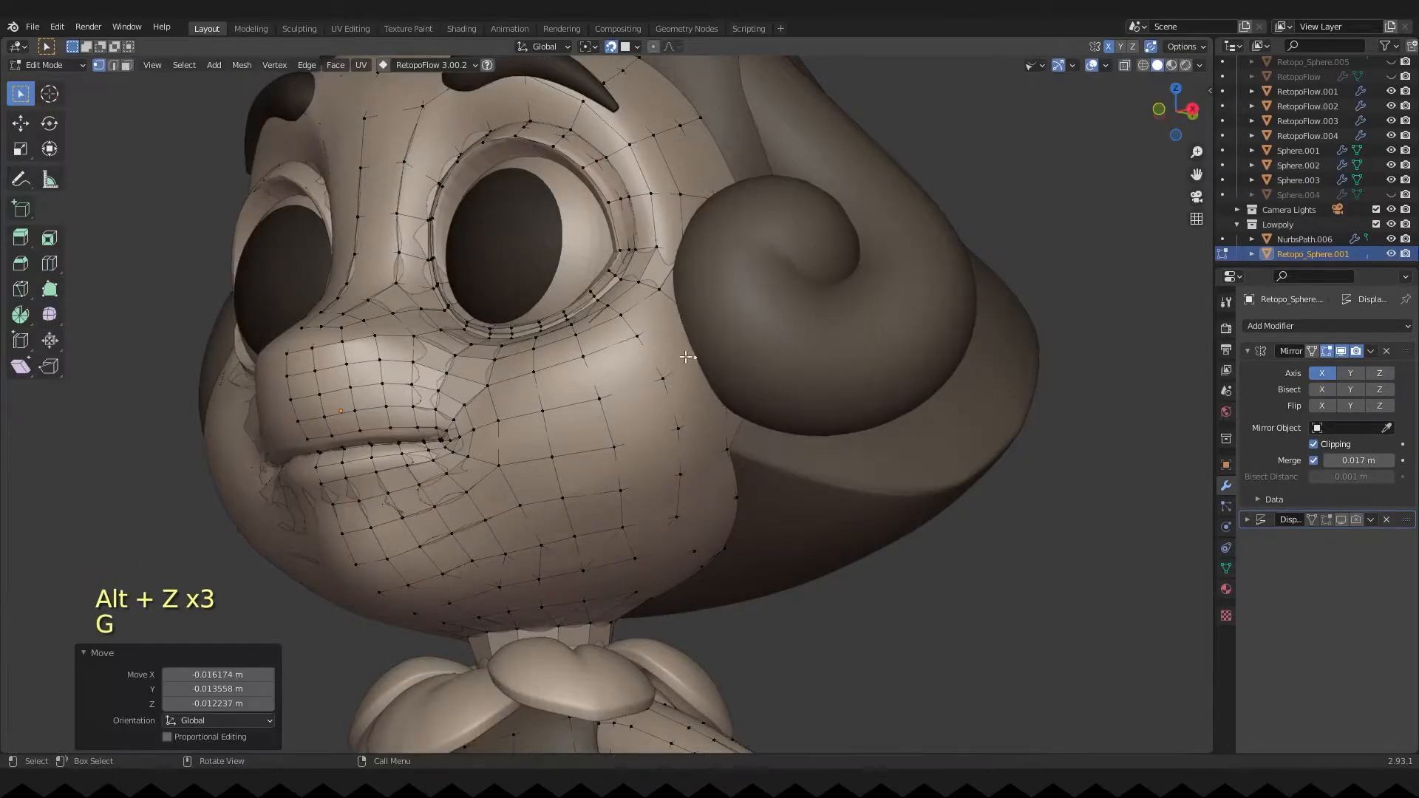
{"action": "key", "text": "alt+z"}
{"action": "key", "text": "alt+z"}
{"action": "key", "text": "g"}
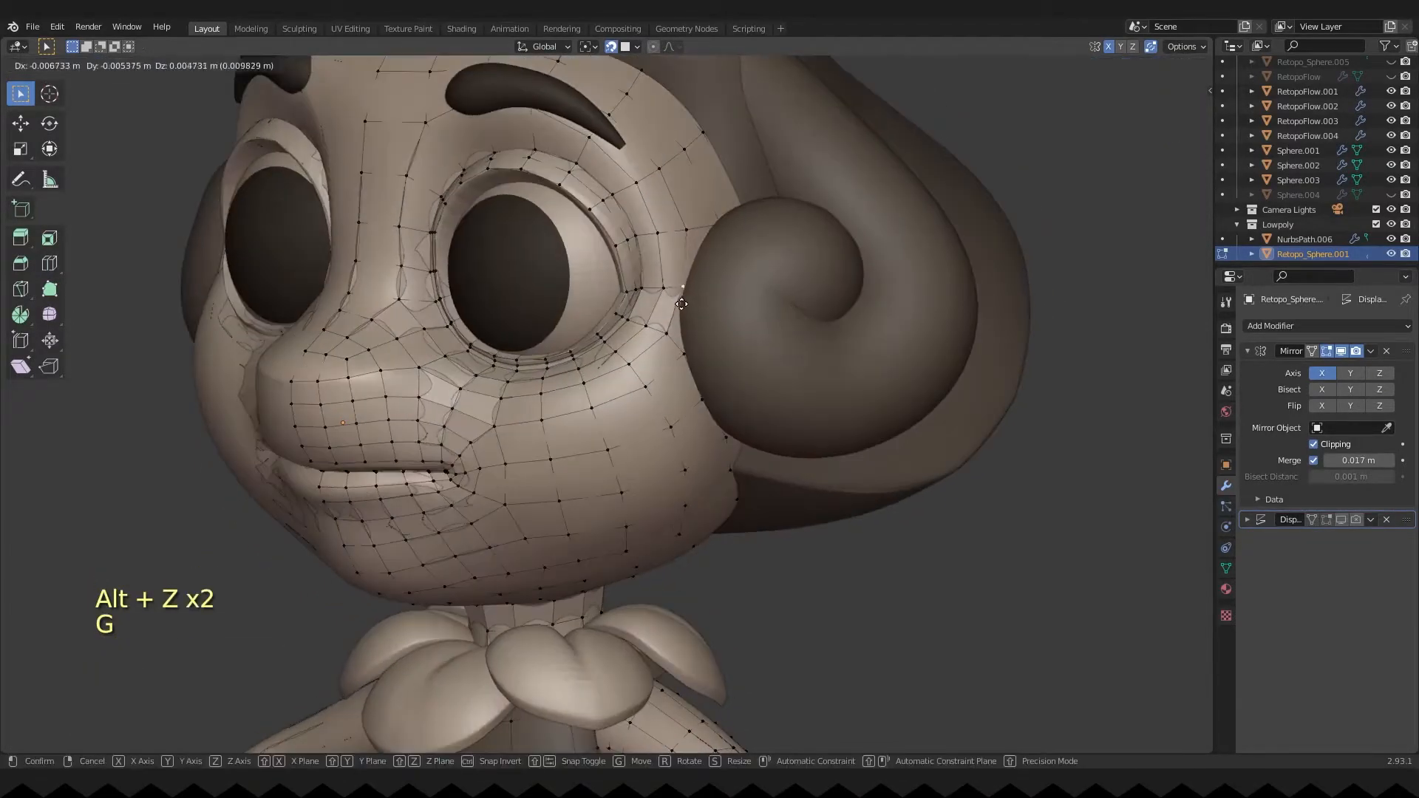
{"action": "left_click", "coordinate": [681, 299]}
Reposition the border vertices at the temple so they follow the edge of the hair curl.
{"action": "middle_click_drag", "start_coordinate": [702, 291], "coordinate": [697, 396], "text": "shift"}
{"action": "key", "text": "alt+z"}
{"action": "left_click", "coordinate": [709, 339]}
{"action": "key", "text": "alt+z"}
{"action": "key", "text": "g"}
{"action": "left_click", "coordinate": [703, 337]}
{"action": "key", "text": "g"}
{"action": "left_click", "coordinate": [722, 318]}
Fill the gap beside the outer eye corner with faces built from the neighbouring border edges.
{"action": "middle_click_drag", "start_coordinate": [722, 317], "coordinate": [645, 293], "text": "ctrl"}
{"action": "key", "text": "2"}
{"action": "left_click", "coordinate": [695, 319]}
{"action": "left_click", "coordinate": [676, 347], "text": "shift"}
{"action": "key", "text": "f"}
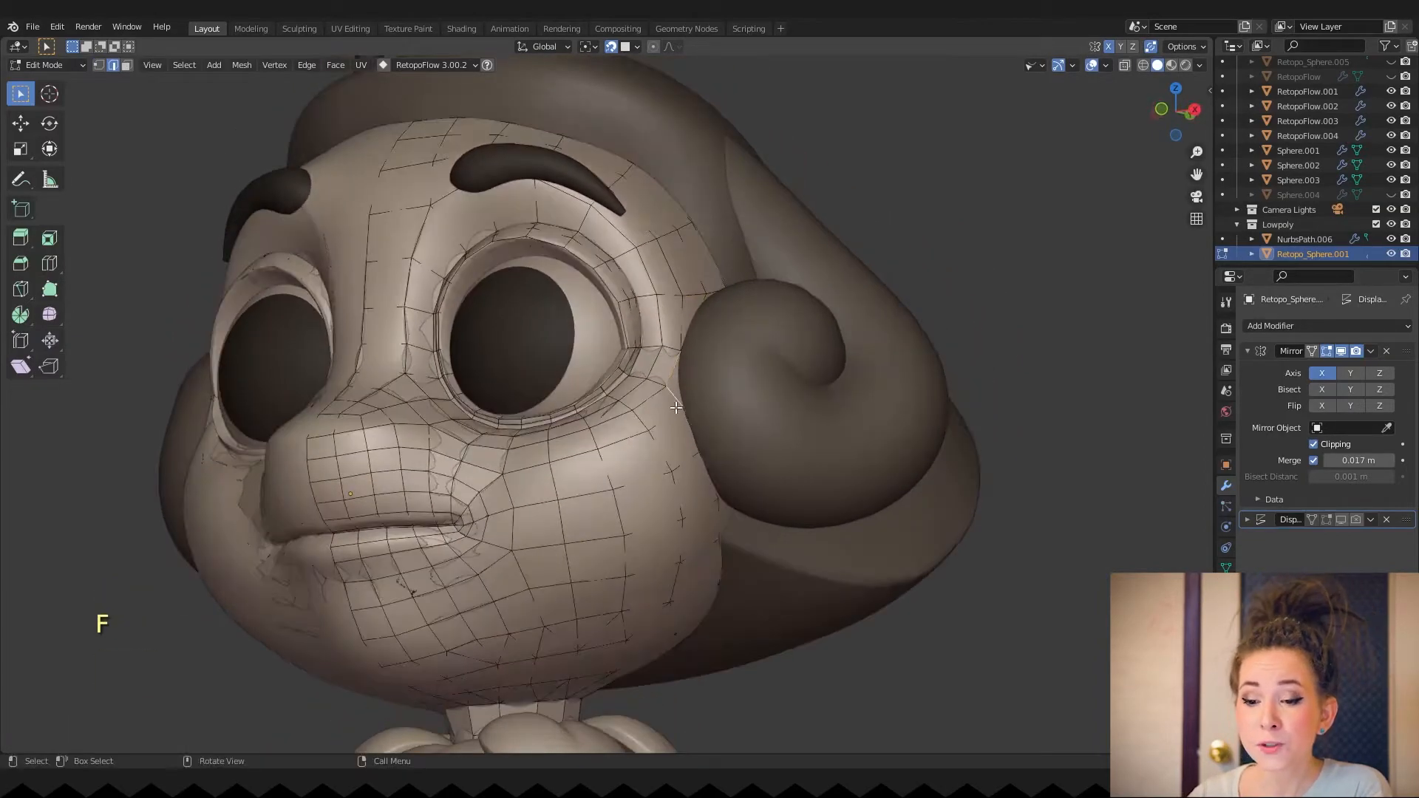
{"action": "key", "text": "f"}
{"action": "scroll", "coordinate": [650, 318], "scroll_direction": "down", "scroll_amount": 1}
{"action": "left_click", "coordinate": [383, 65]}
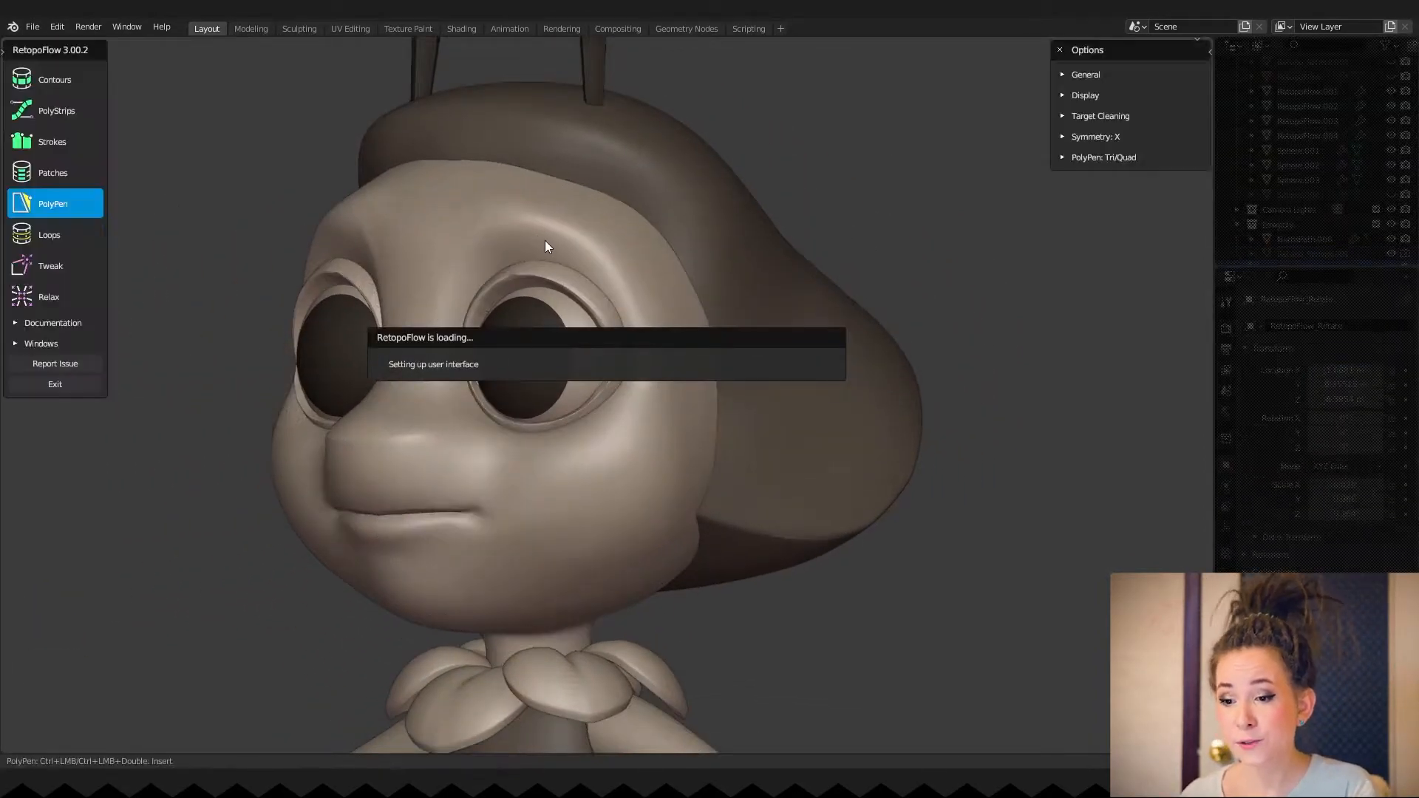
{"action": "middle_click_drag", "start_coordinate": [544, 244], "coordinate": [533, 371]}
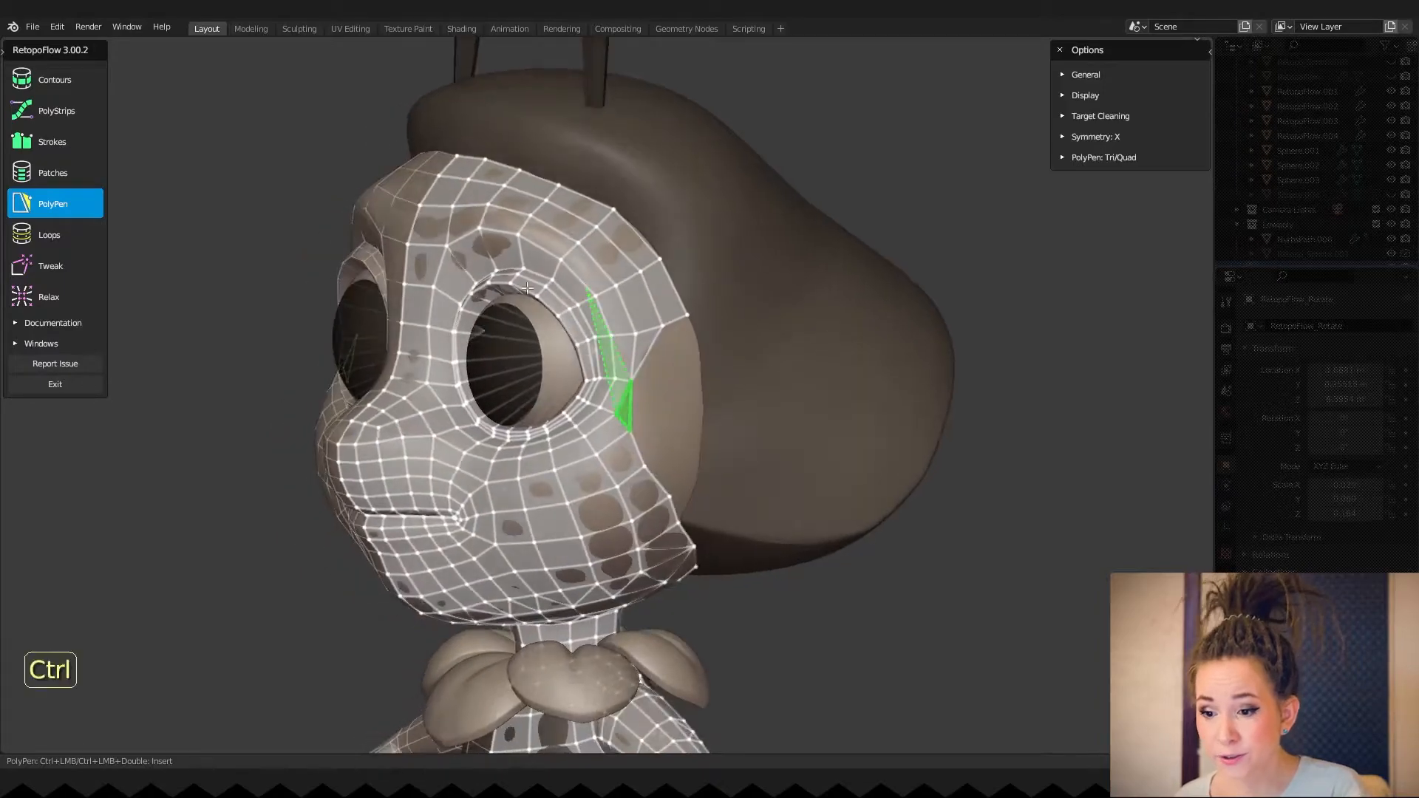
{"action": "left_click", "coordinate": [55, 384]}
Leave Edit Mode and convert the high-poly NurbsPath.004 hair curl from a curve to a mesh.
{"action": "key", "text": "Tab"}
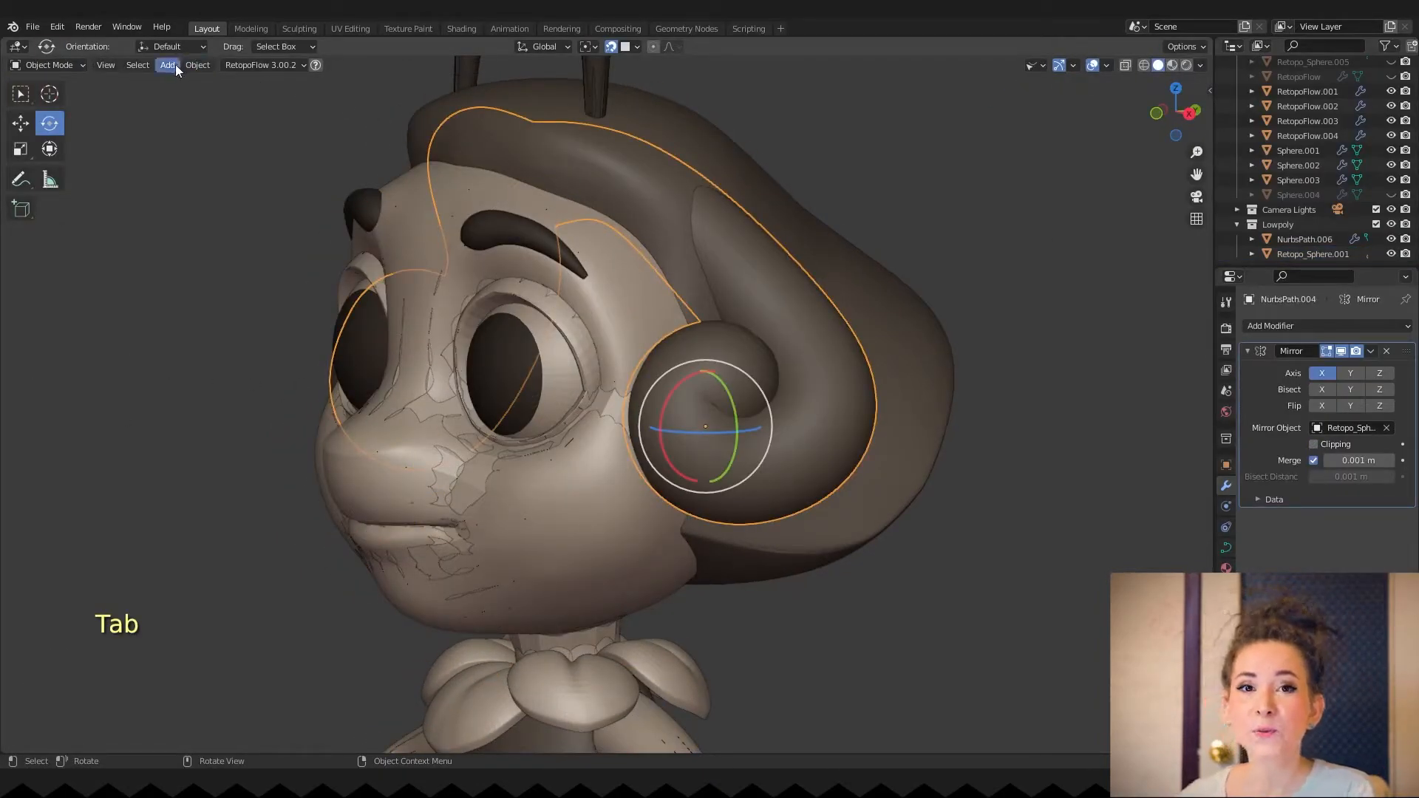
{"action": "left_click", "coordinate": [197, 65]}
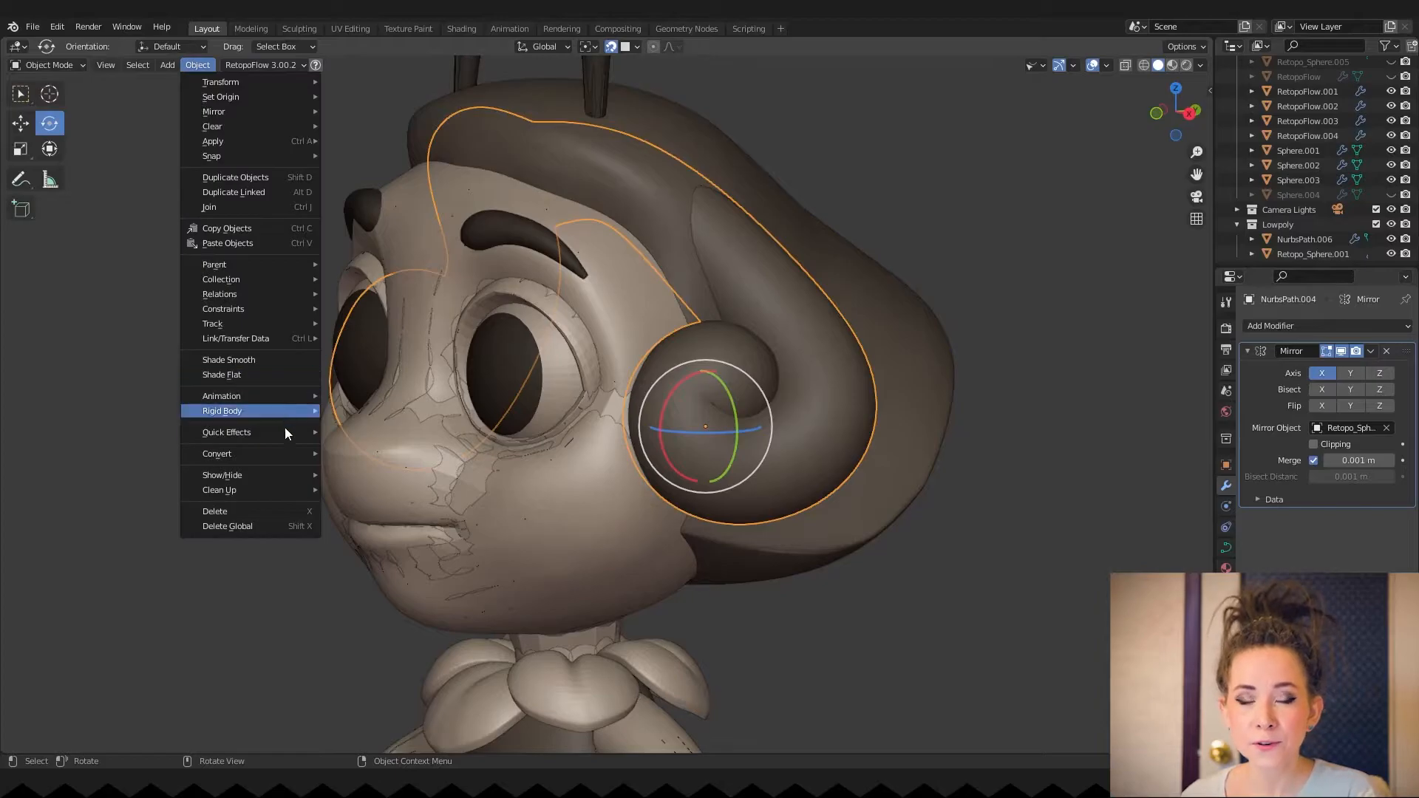
{"action": "left_click", "coordinate": [362, 471]}
{"action": "key", "text": "Tab"}
{"action": "key", "text": "Tab"}
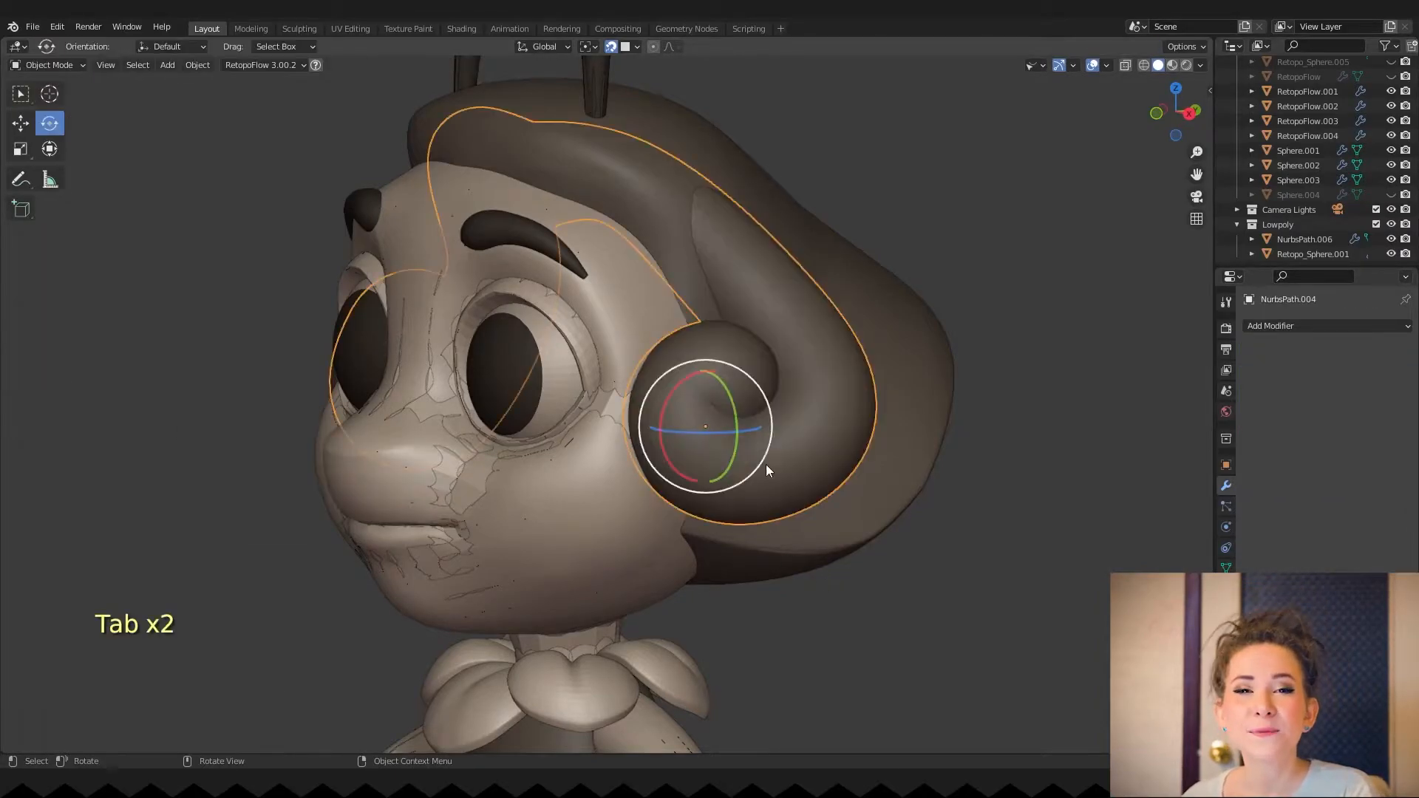
Reopen the low-poly mesh in RetopoFlow and add a row of PolyPen quads over the hair edge above the forehead.
{"action": "left_click", "coordinate": [637, 414]}
{"action": "key", "text": "Tab"}
{"action": "left_click", "coordinate": [383, 65]}
{"action": "mouse_move", "coordinate": [636, 370]}
{"action": "middle_mouse_down"}
{"action": "mouse_move", "coordinate": [576, 370]}
{"action": "mouse_move", "coordinate": [611, 341]}
{"action": "mouse_move", "coordinate": [640, 366]}
{"action": "mouse_move", "coordinate": [615, 352]}
{"action": "middle_mouse_up"}
{"action": "scroll", "coordinate": [611, 341], "scroll_direction": "down", "scroll_amount": 2}
{"action": "scroll", "coordinate": [640, 366], "scroll_direction": "up", "scroll_amount": 3}
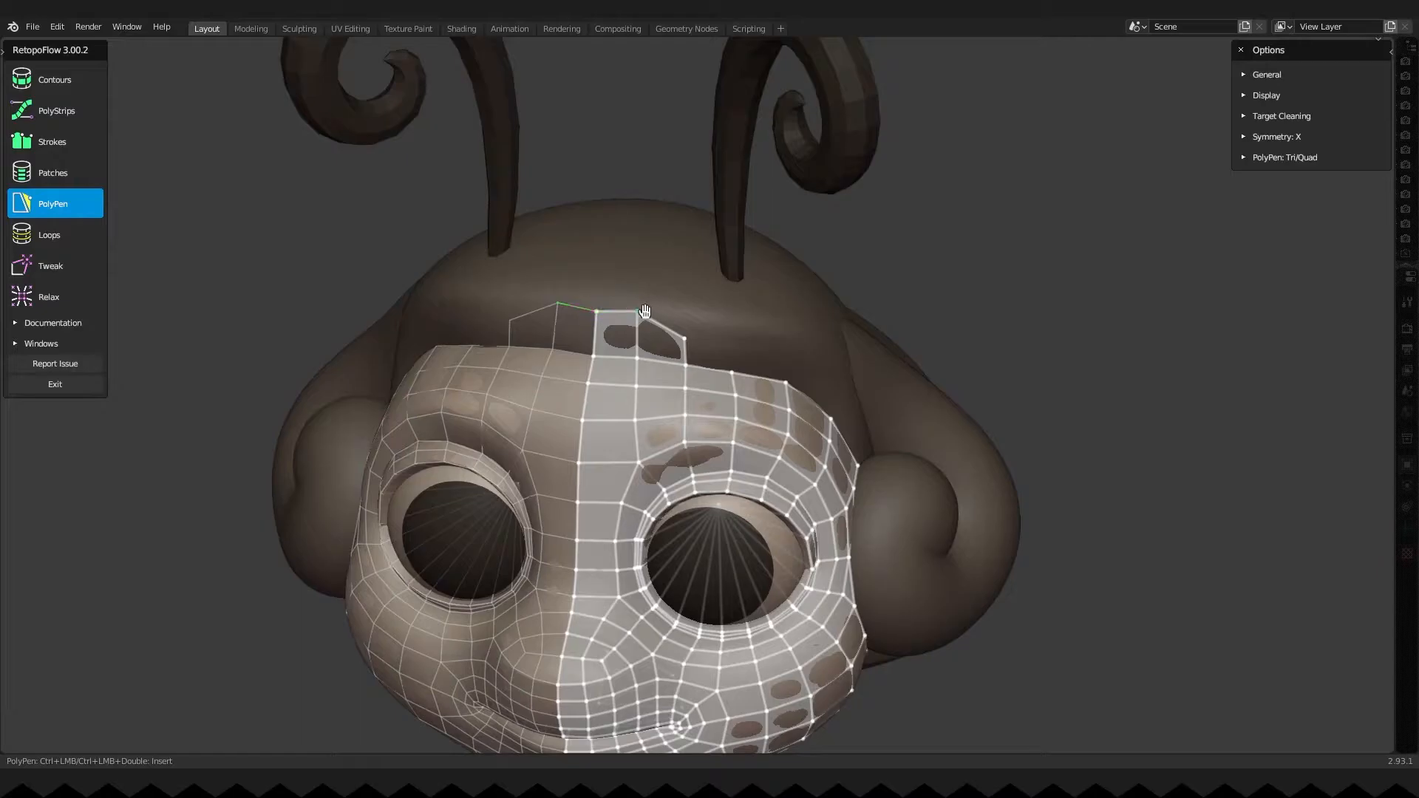
{"action": "left_click", "coordinate": [690, 329], "text": "ctrl"}
{"action": "middle_click_drag", "start_coordinate": [690, 328], "coordinate": [607, 318]}
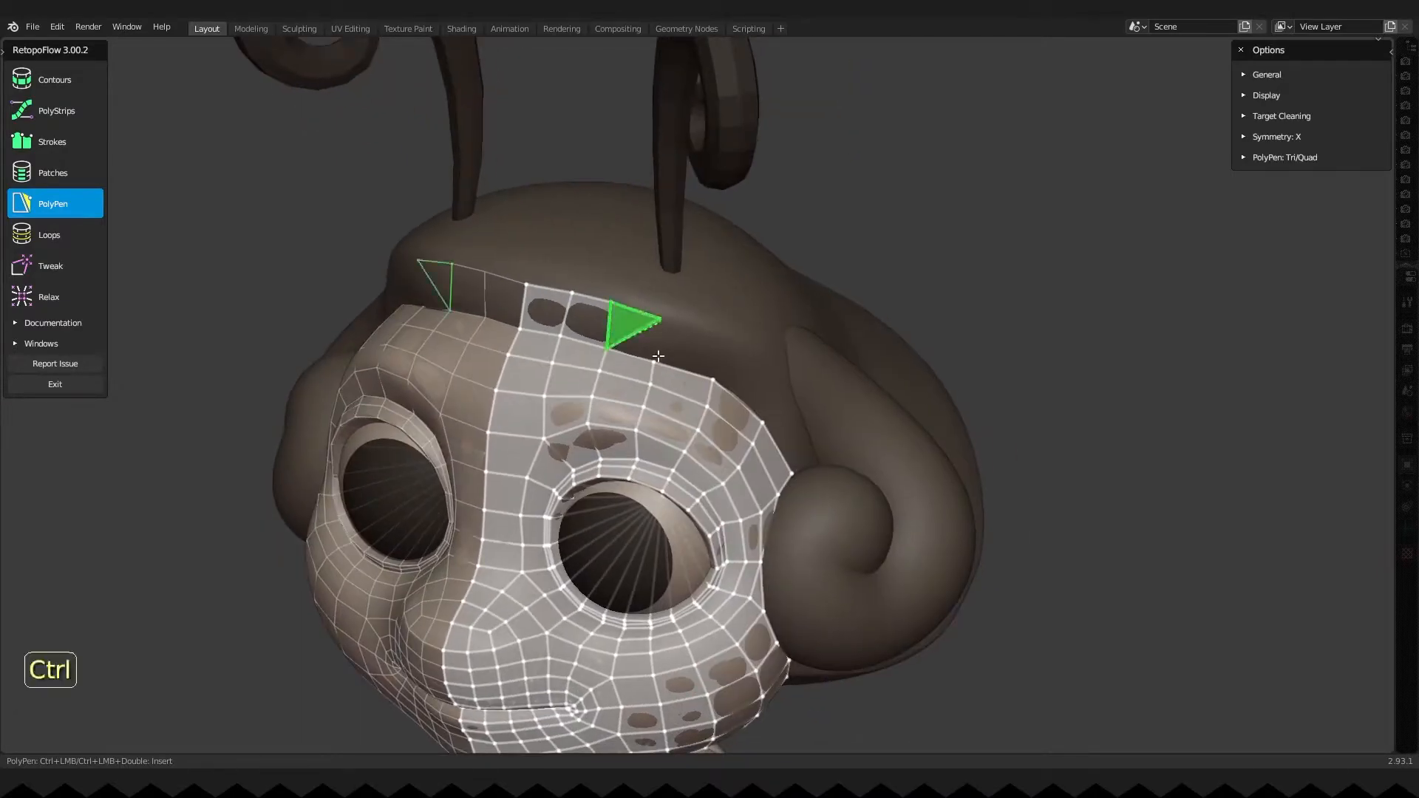
{"action": "middle_click_drag", "start_coordinate": [717, 378], "coordinate": [762, 456]}
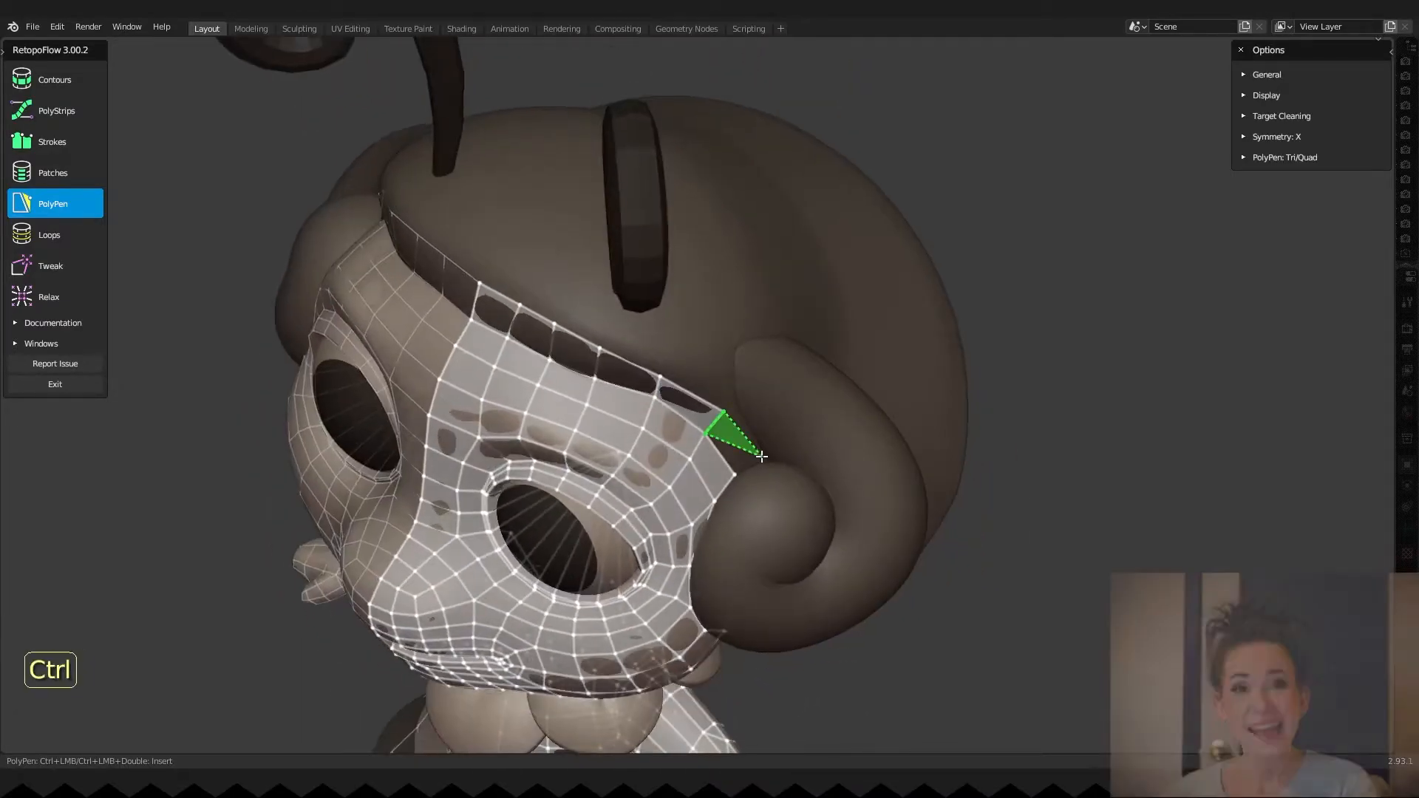
Add PolyPen quads down the front of the hair curl, connected to the face border.
{"action": "middle_click_drag", "start_coordinate": [614, 261], "coordinate": [600, 298]}
{"action": "scroll", "coordinate": [650, 316], "scroll_direction": "up", "scroll_amount": 2}
{"action": "left_click", "coordinate": [571, 294], "text": "ctrl"}
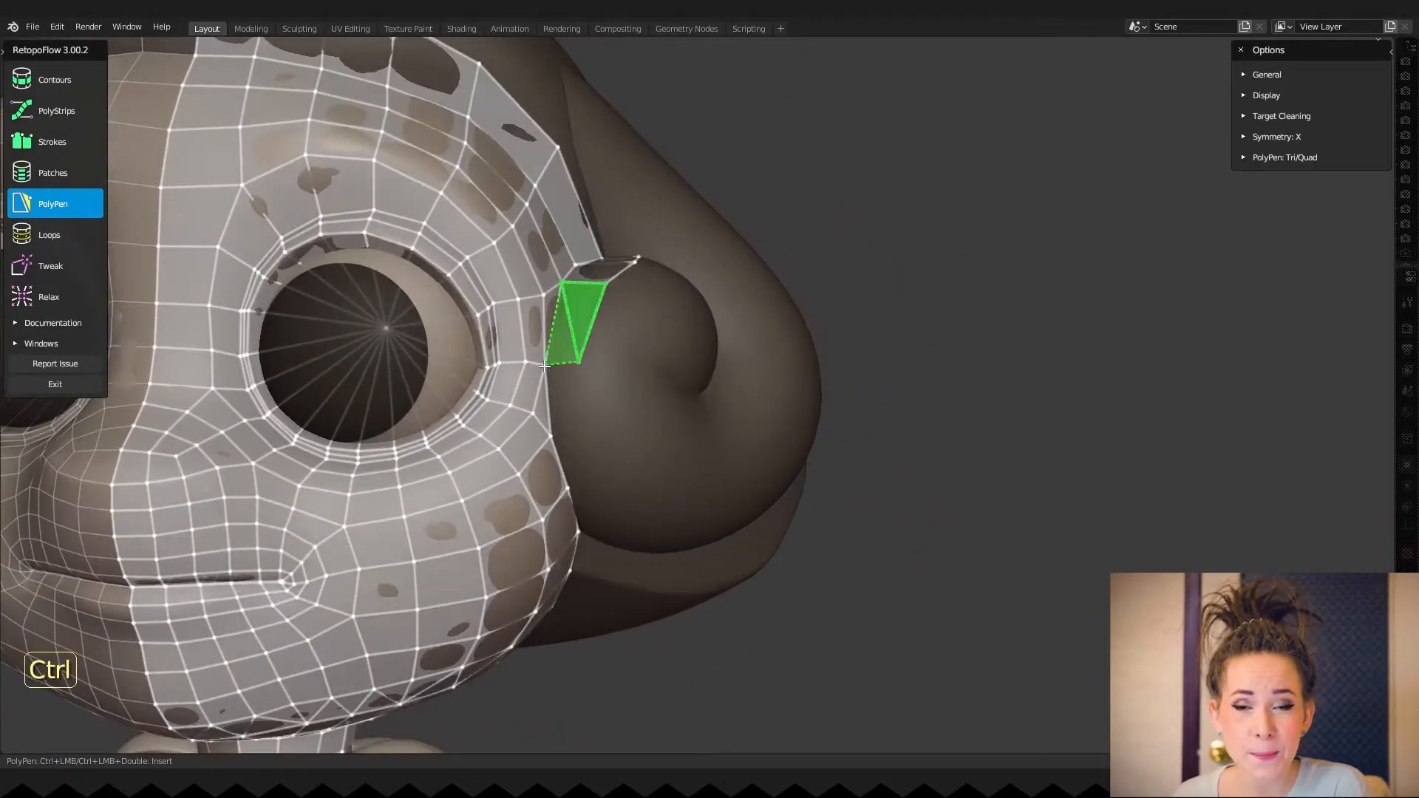
{"action": "middle_click_drag", "start_coordinate": [544, 366], "coordinate": [599, 384]}
{"action": "middle_click_drag", "start_coordinate": [634, 446], "coordinate": [632, 300]}
Continue the strip of PolyPen quads around the underside and back of the hair curl towards its upper tip.
{"action": "left_click", "coordinate": [659, 412], "text": "ctrl"}
{"action": "left_click", "coordinate": [578, 386], "text": "ctrl"}
{"action": "left_click", "coordinate": [608, 399], "text": "ctrl"}
{"action": "left_click", "coordinate": [620, 323], "text": "ctrl"}
{"action": "left_click", "coordinate": [652, 331], "text": "ctrl"}
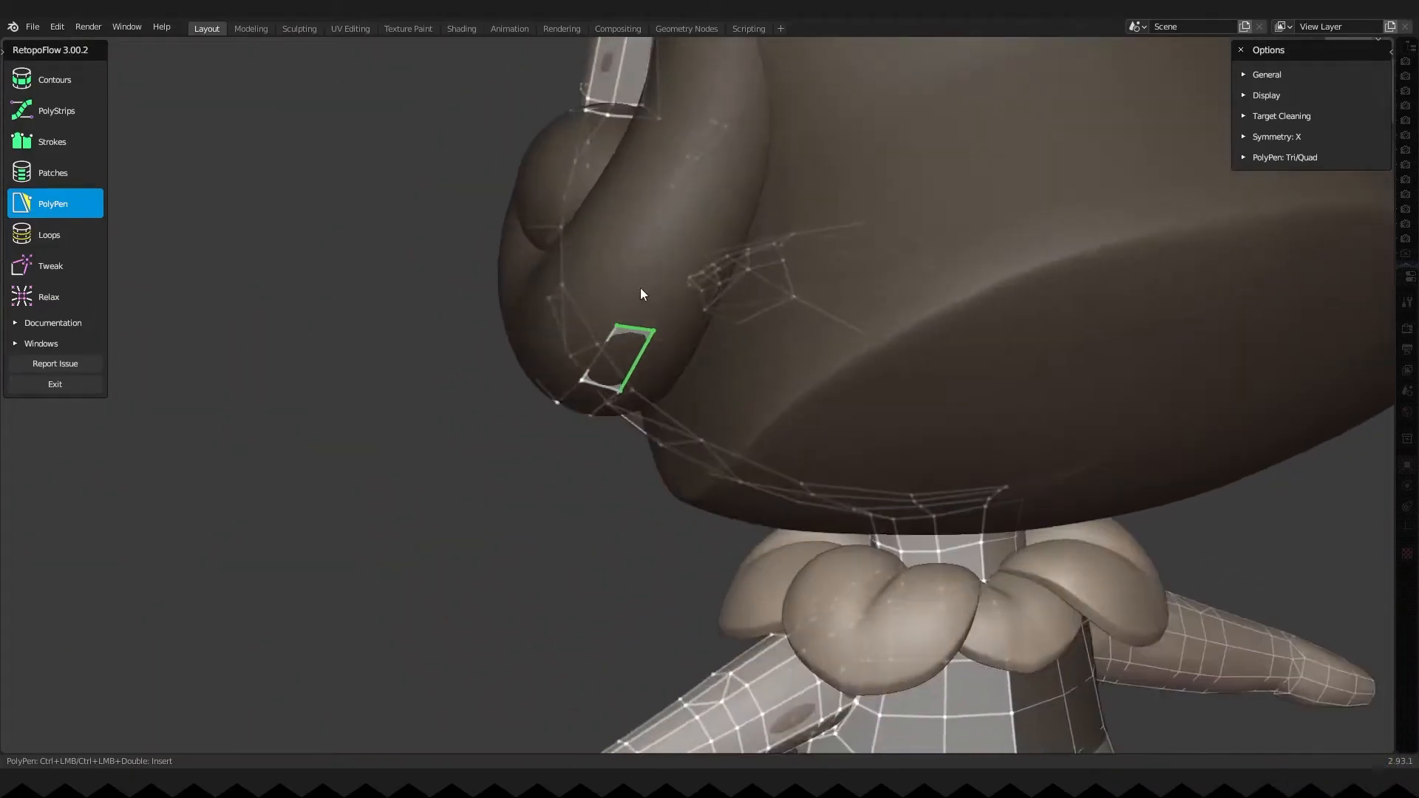
{"action": "middle_click_drag", "start_coordinate": [699, 233], "coordinate": [679, 372]}
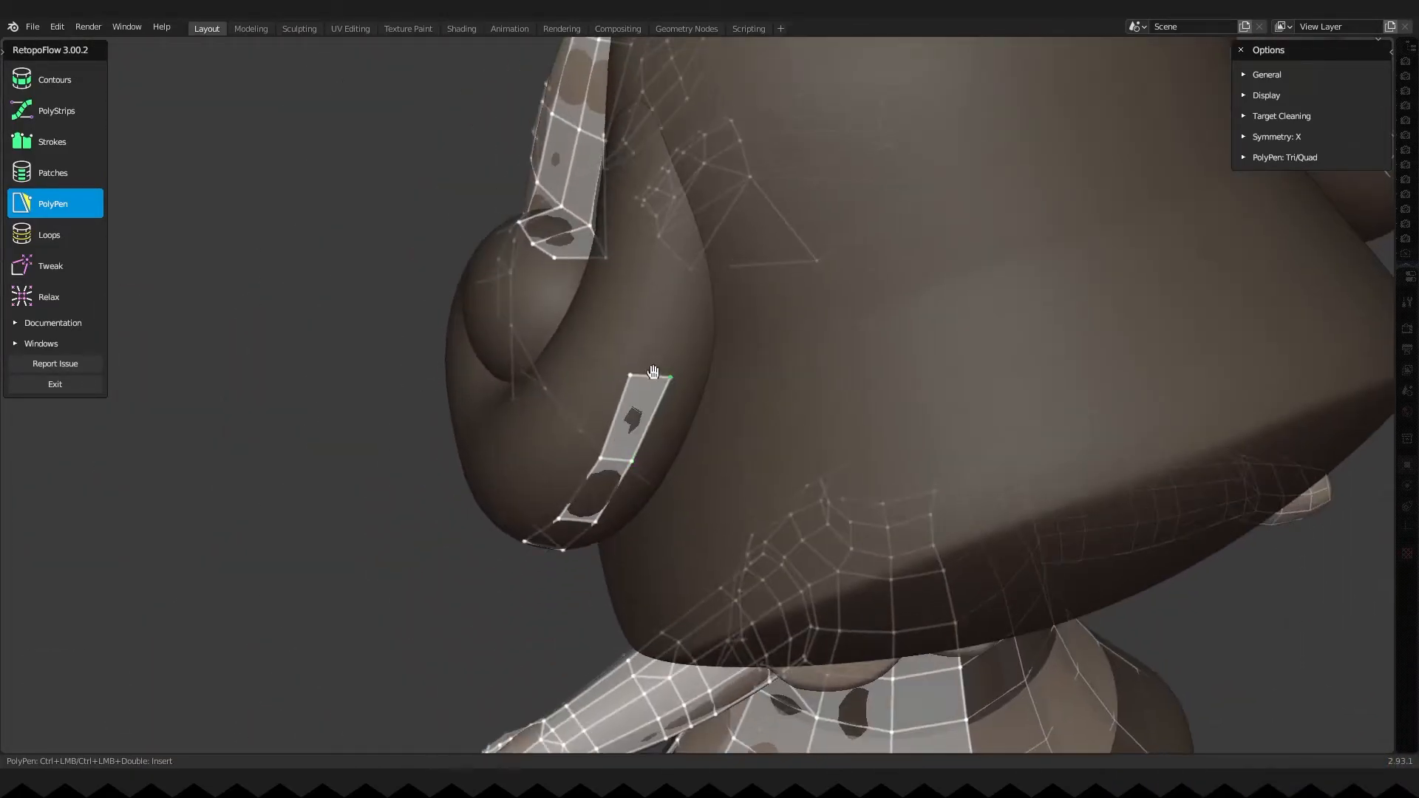
{"action": "middle_click_drag", "start_coordinate": [680, 288], "coordinate": [553, 447]}
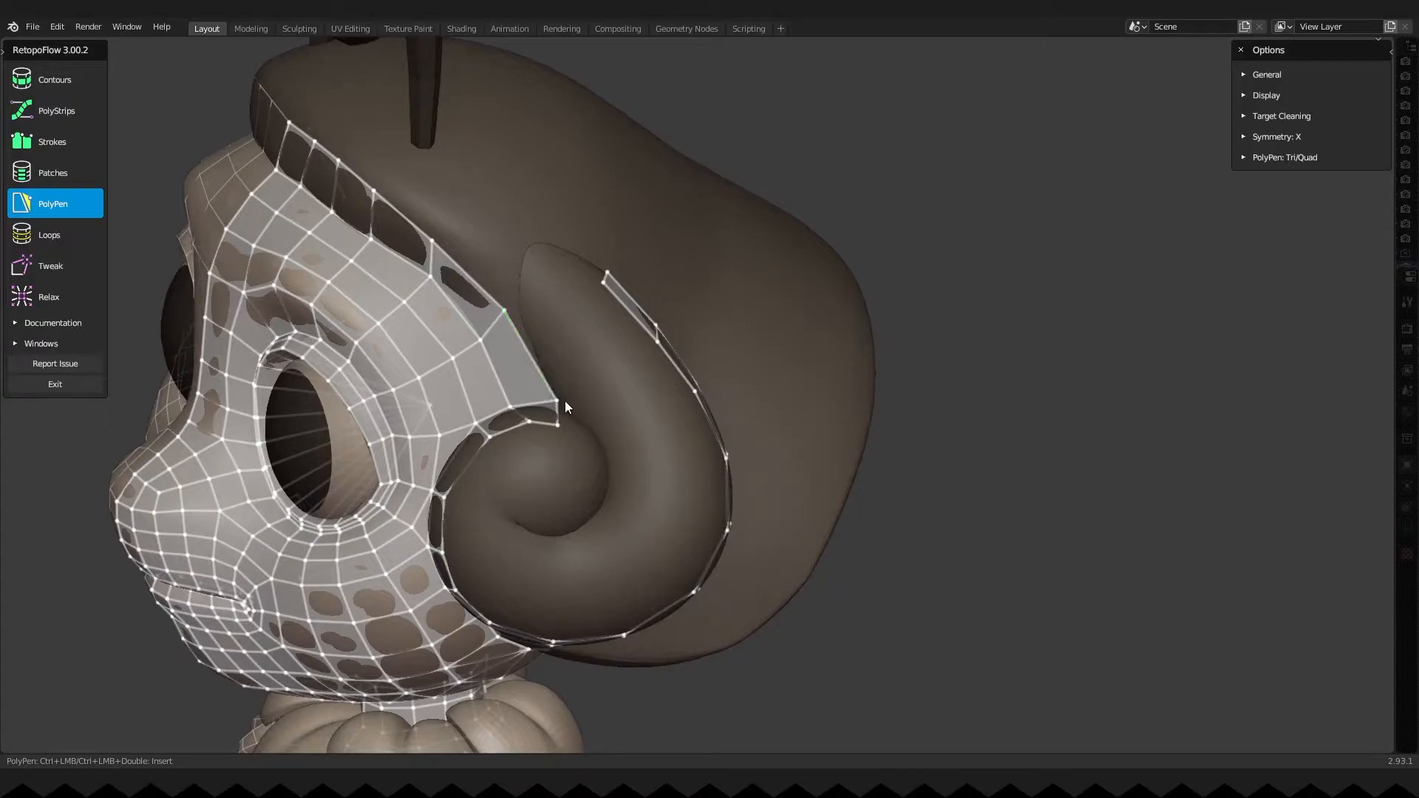
Adjust the vertices of the new forehead row with the Tweak brush and PolyPen so the quads are evenly spaced.
{"action": "middle_click_drag", "start_coordinate": [520, 384], "coordinate": [535, 459]}
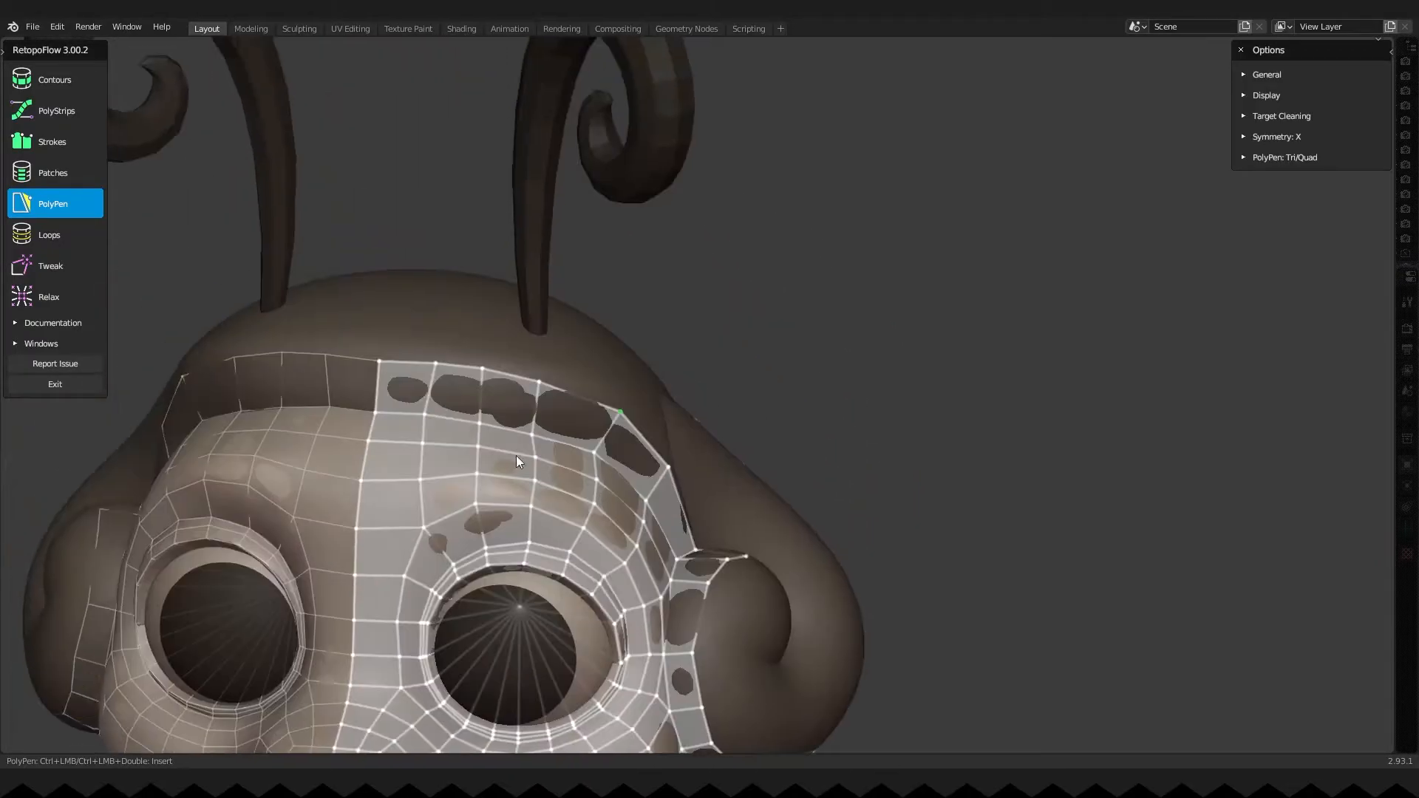
{"action": "middle_click_drag", "start_coordinate": [566, 398], "coordinate": [531, 411]}
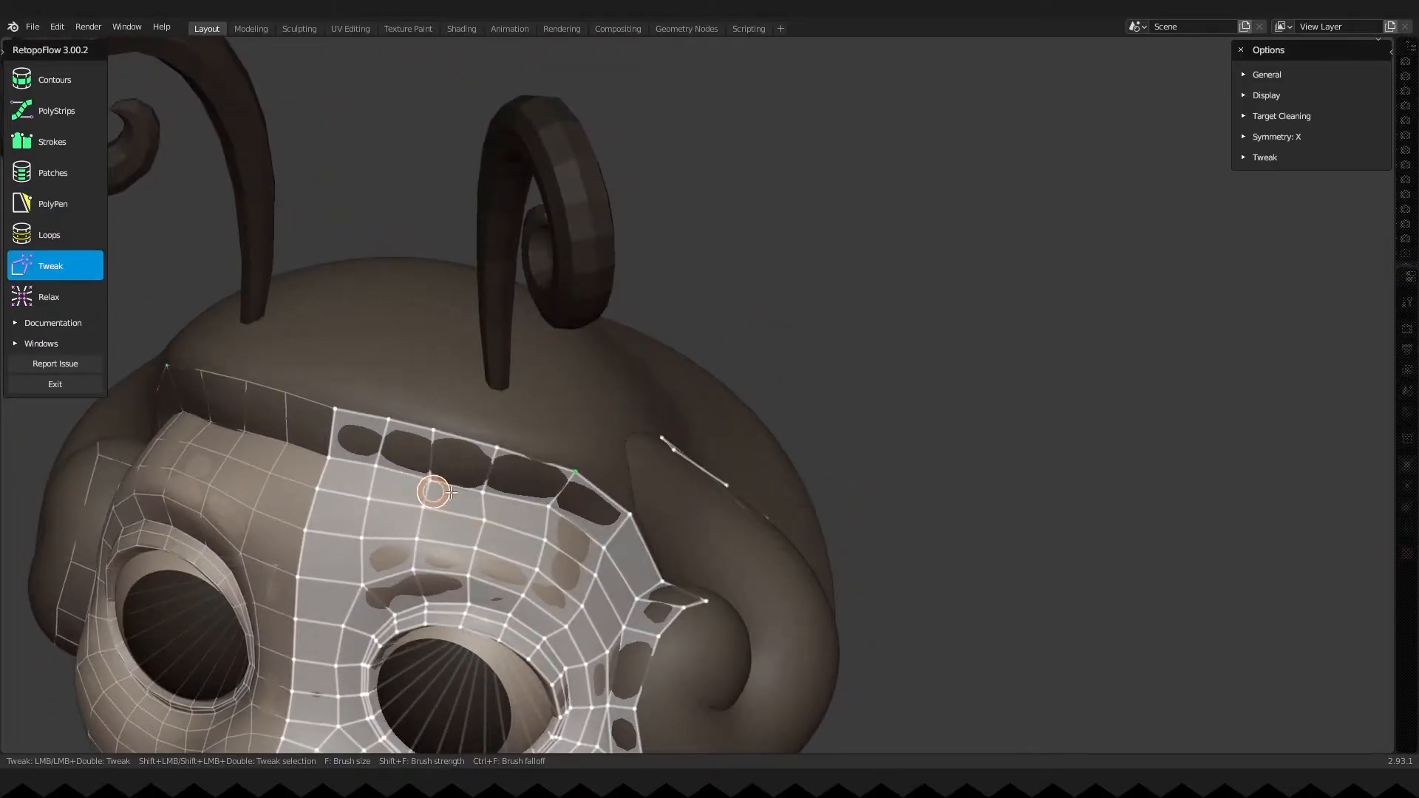
{"action": "middle_click_drag", "start_coordinate": [515, 491], "coordinate": [575, 434]}
{"action": "middle_click_drag", "start_coordinate": [337, 307], "coordinate": [477, 448]}
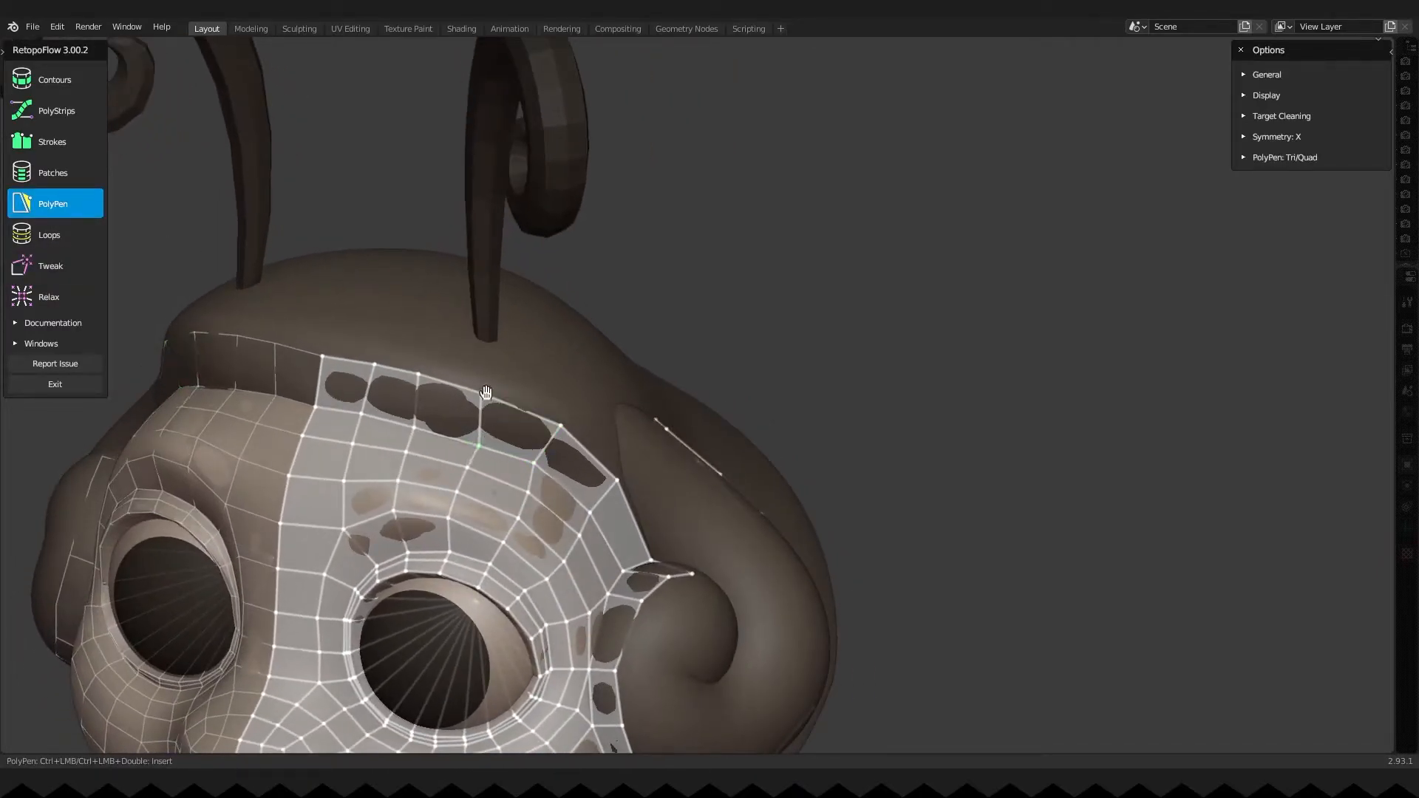
{"action": "middle_click_drag", "start_coordinate": [416, 470], "coordinate": [513, 429]}
Add a second row of PolyPen quads along the lower side of the curl, undoing and redrawing the misplaced face.
{"action": "left_click", "coordinate": [560, 424], "text": "ctrl"}
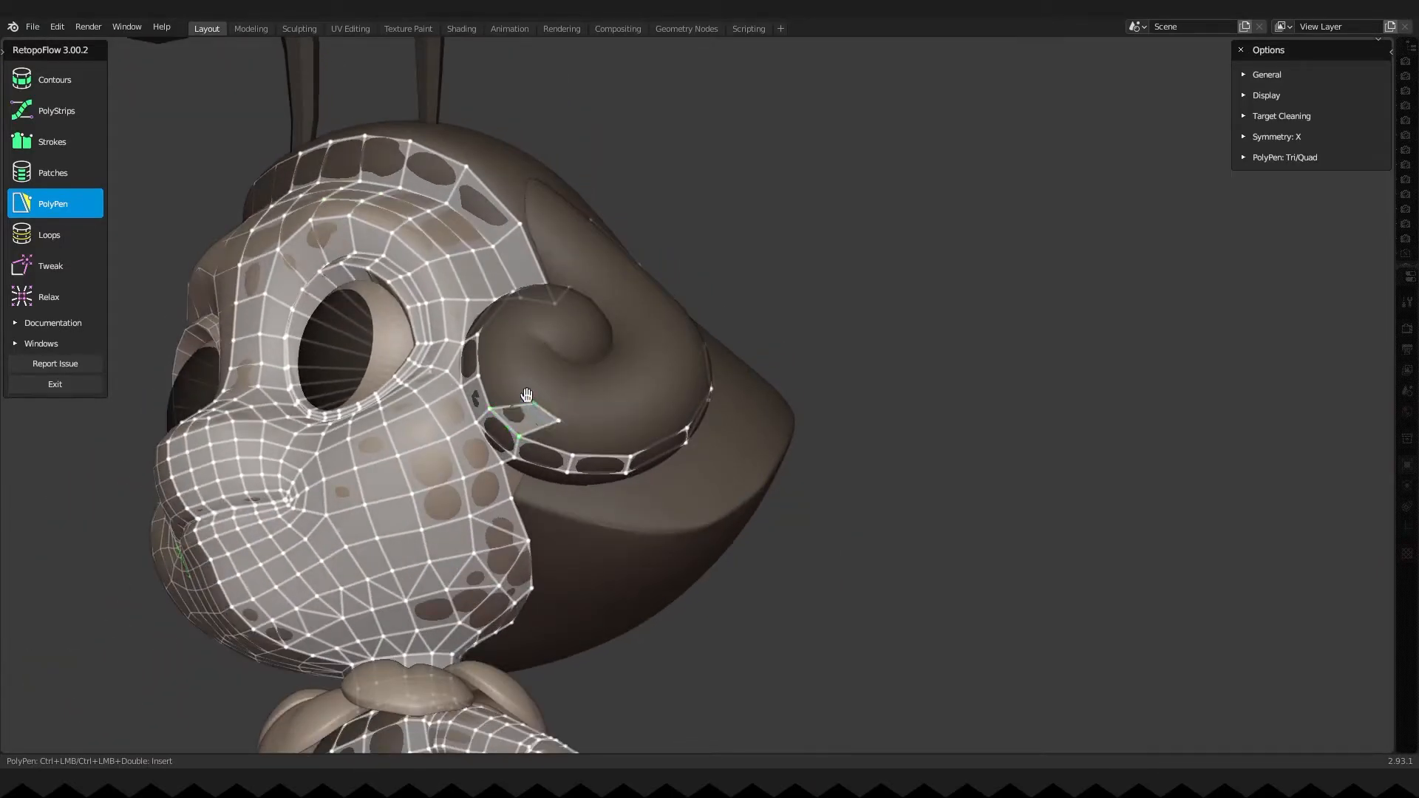
{"action": "middle_click_drag", "start_coordinate": [548, 405], "coordinate": [490, 513]}
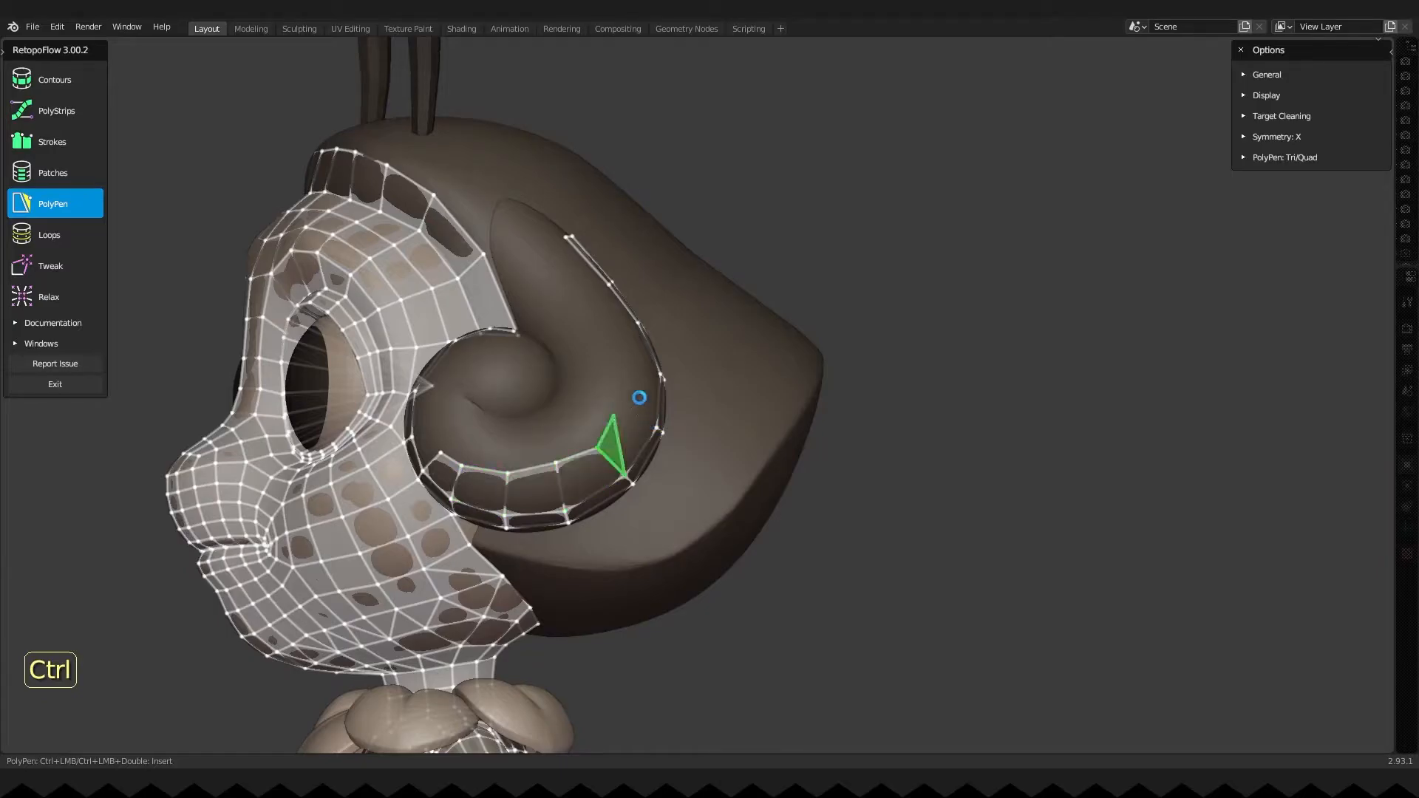
{"action": "left_click", "coordinate": [619, 391], "text": "ctrl"}
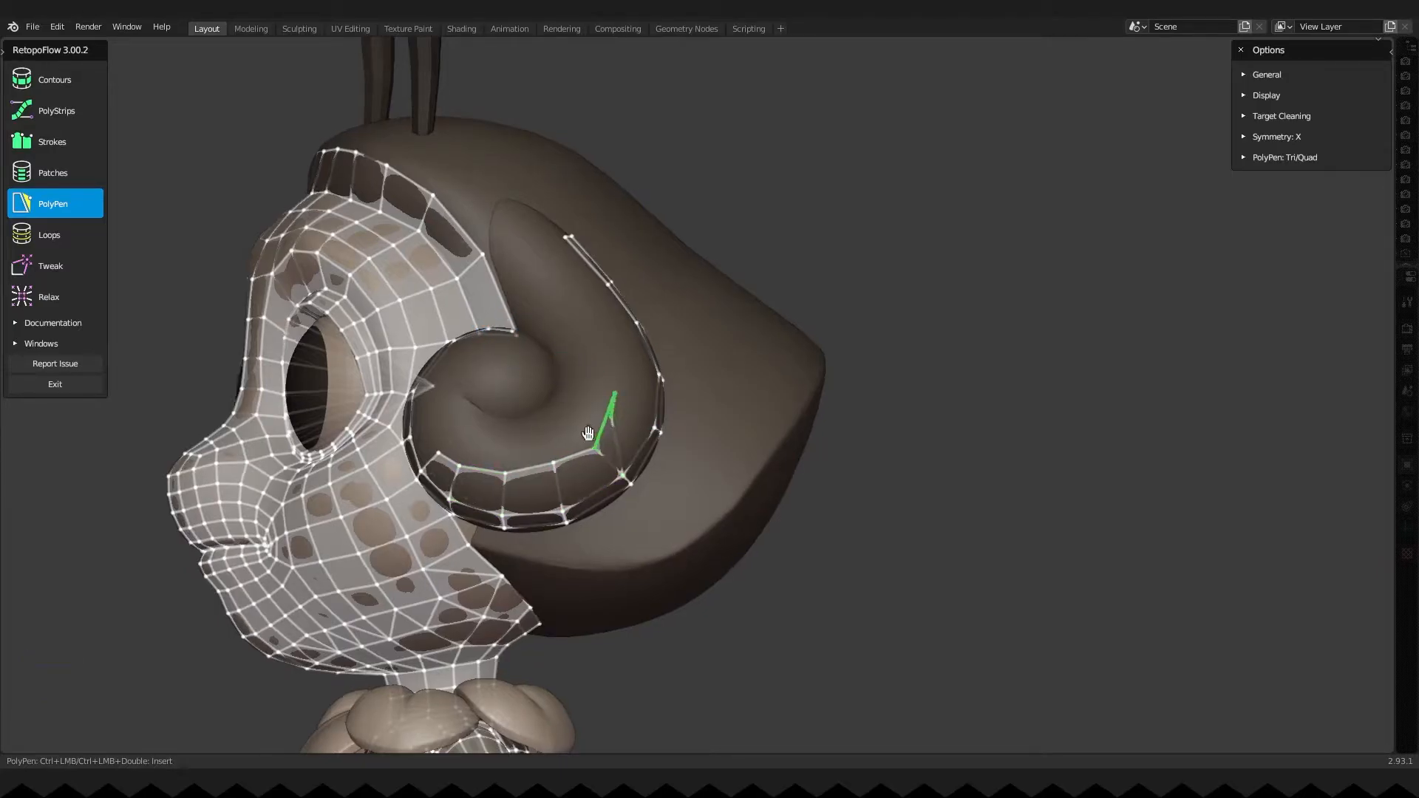
{"action": "middle_click_drag", "start_coordinate": [589, 431], "coordinate": [570, 439]}
{"action": "key", "text": "ctrl+z"}
{"action": "left_click", "coordinate": [631, 442], "text": "ctrl"}
{"action": "left_click", "coordinate": [597, 387], "text": "ctrl"}
{"action": "left_click", "coordinate": [637, 383], "text": "ctrl"}
Extend the second row of quads up the back of the curl to the end of the outer strip.
{"action": "middle_click_drag", "start_coordinate": [633, 386], "coordinate": [618, 452]}
{"action": "left_click", "coordinate": [587, 371], "text": "ctrl"}
{"action": "left_click", "coordinate": [624, 360], "text": "ctrl"}
{"action": "left_click", "coordinate": [537, 274], "text": "ctrl"}
{"action": "left_click", "coordinate": [559, 259], "text": "ctrl"}
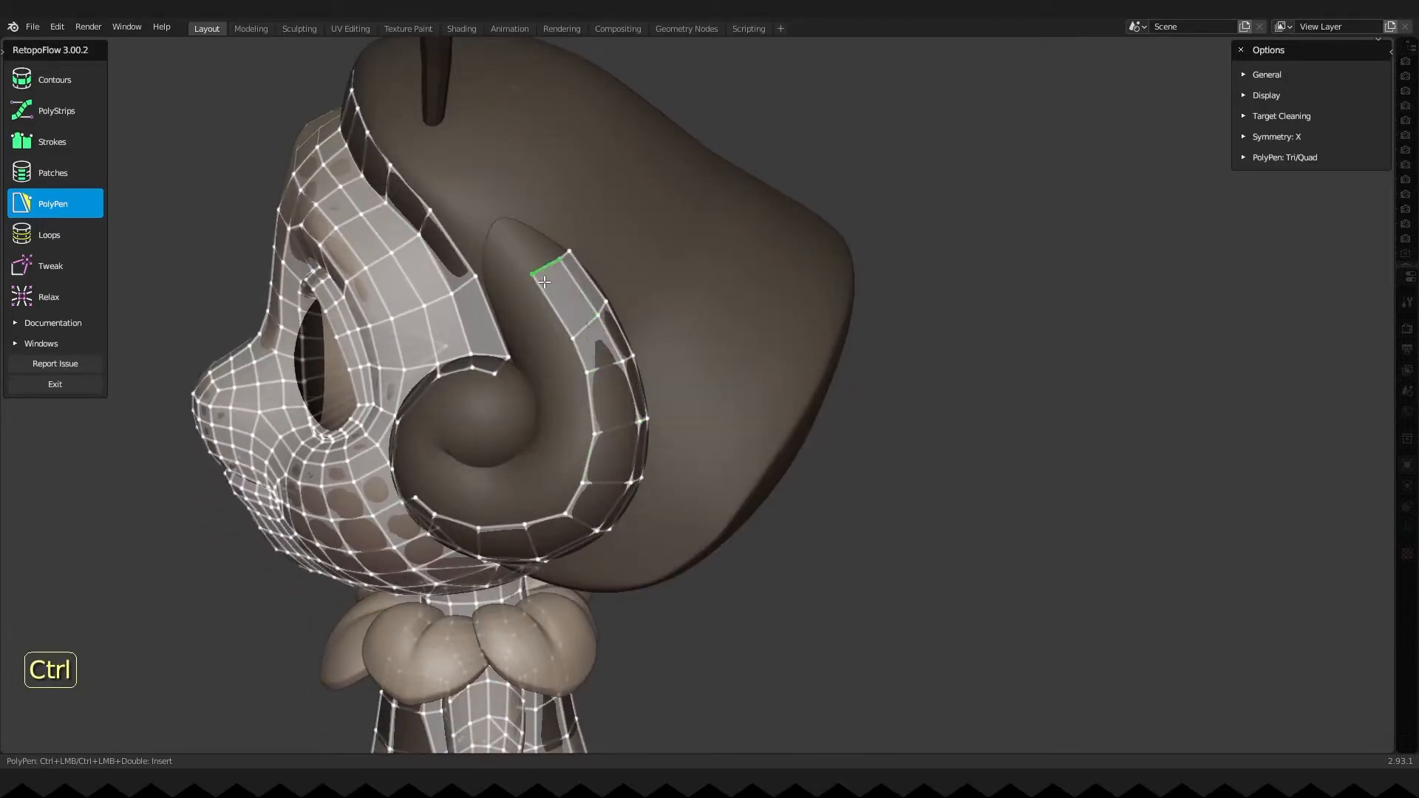
{"action": "middle_click_drag", "start_coordinate": [559, 261], "coordinate": [644, 305]}
Continue the second row up the curl's front and over the top of its inner spiral, adjusting the vertices.
{"action": "left_click", "coordinate": [594, 551]}
{"action": "middle_click_drag", "start_coordinate": [595, 543], "coordinate": [563, 471]}
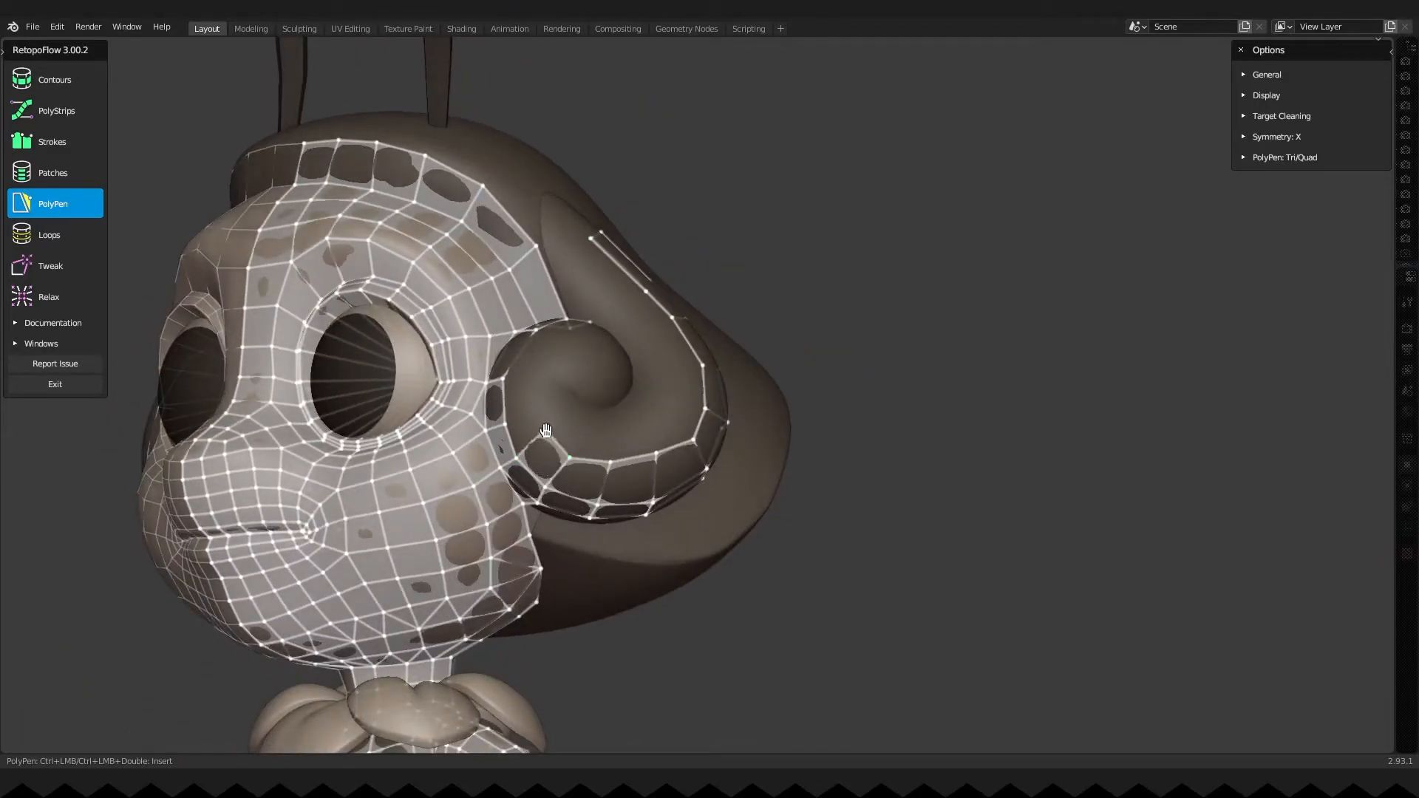
{"action": "middle_click_drag", "start_coordinate": [508, 384], "coordinate": [554, 459]}
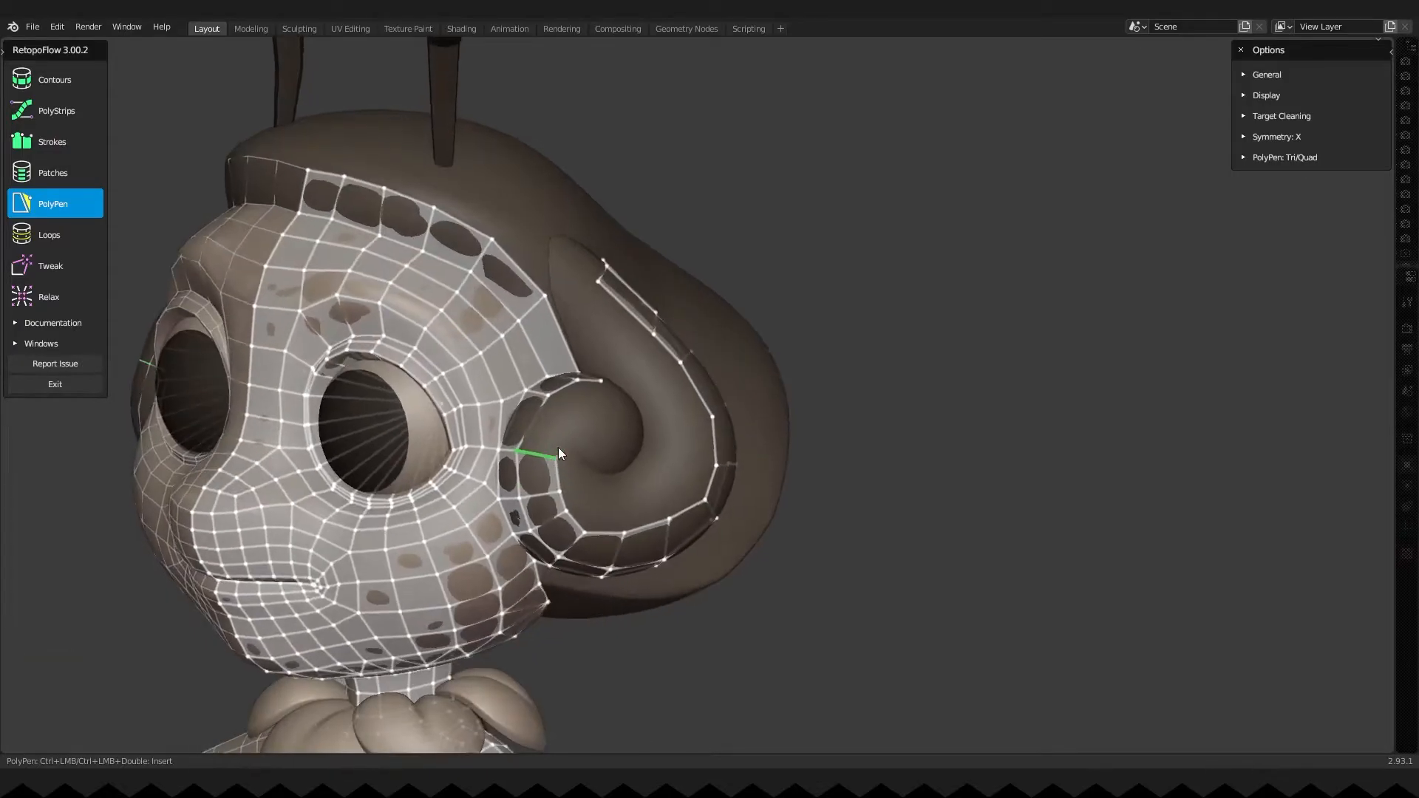
{"action": "middle_click_drag", "start_coordinate": [549, 400], "coordinate": [501, 377]}
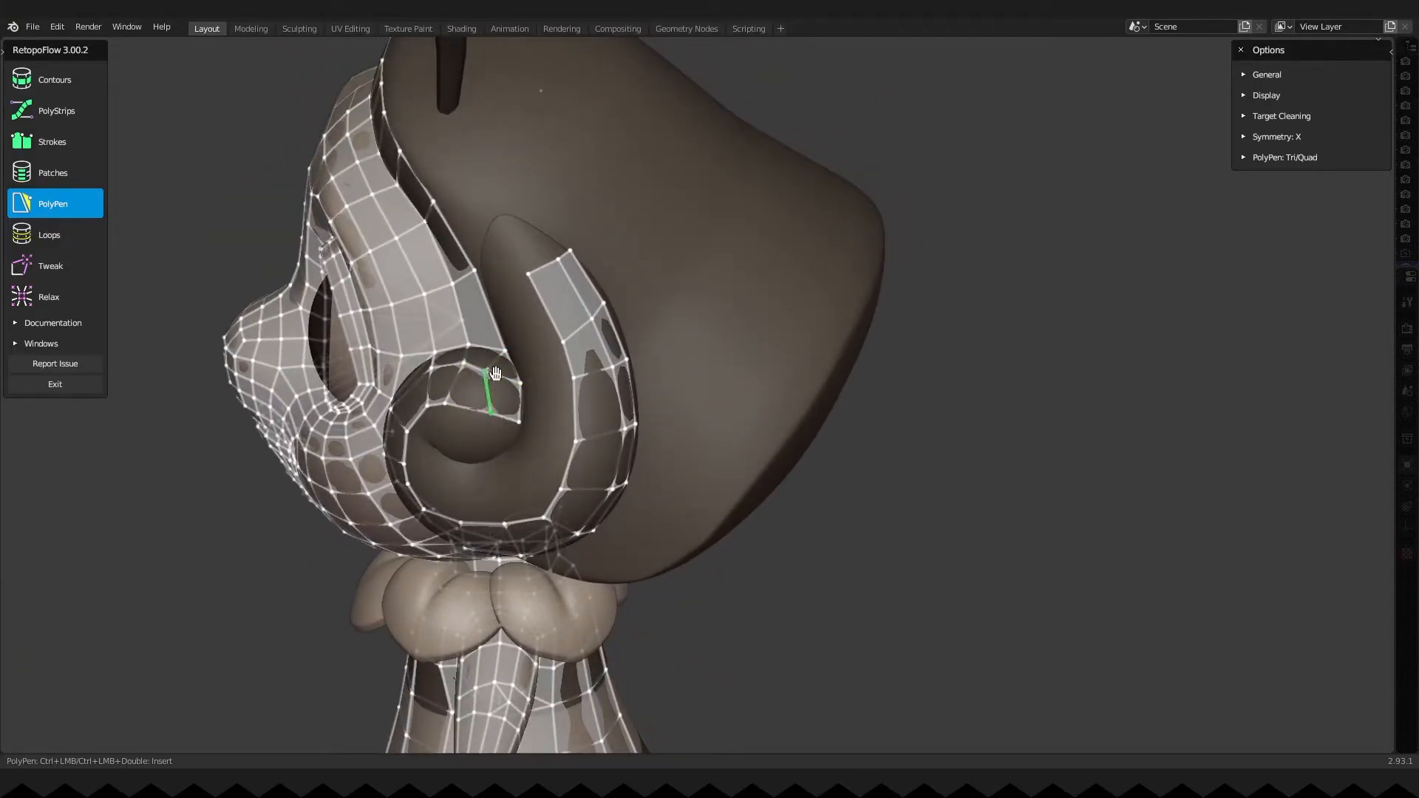
{"action": "left_click_drag", "start_coordinate": [460, 401], "coordinate": [464, 403]}
{"action": "middle_click_drag", "start_coordinate": [473, 399], "coordinate": [521, 379]}
{"action": "scroll", "coordinate": [520, 379], "scroll_direction": "up", "scroll_amount": 1}
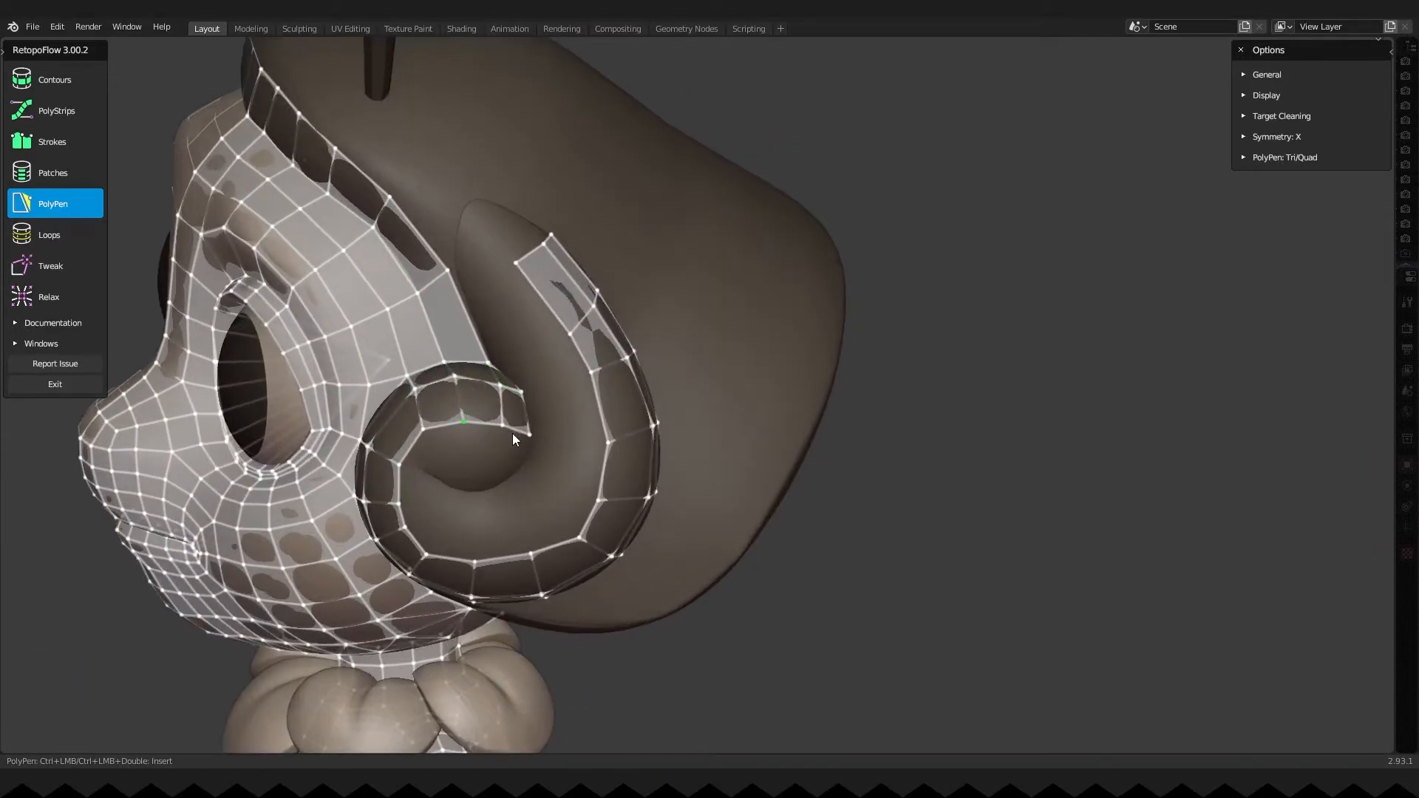
Fill the centre of the curl's spiral with PolyPen quads and join them to the surrounding row.
{"action": "middle_click_drag", "start_coordinate": [515, 436], "coordinate": [521, 408]}
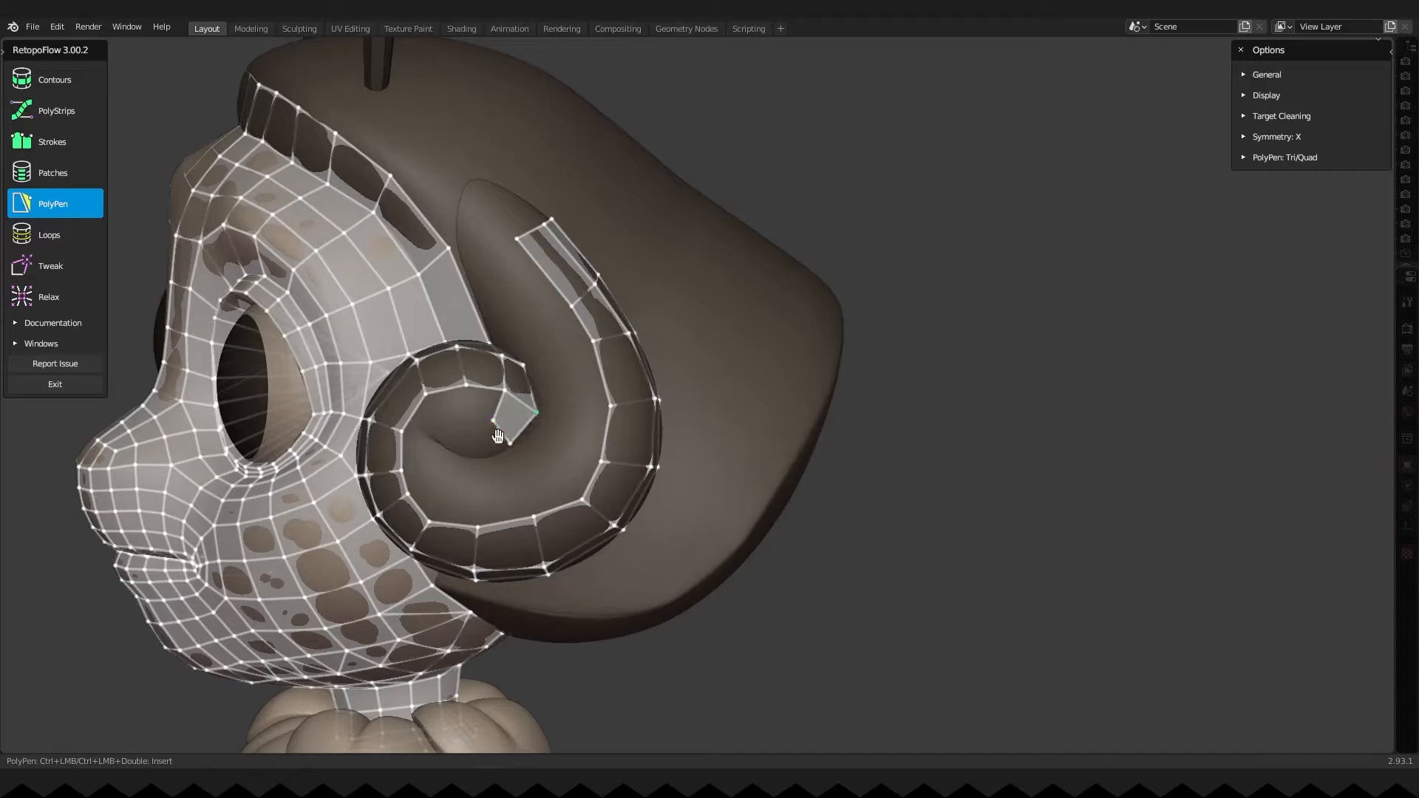
{"action": "left_click", "coordinate": [430, 431], "text": "ctrl"}
{"action": "left_click", "coordinate": [419, 416], "text": "ctrl"}
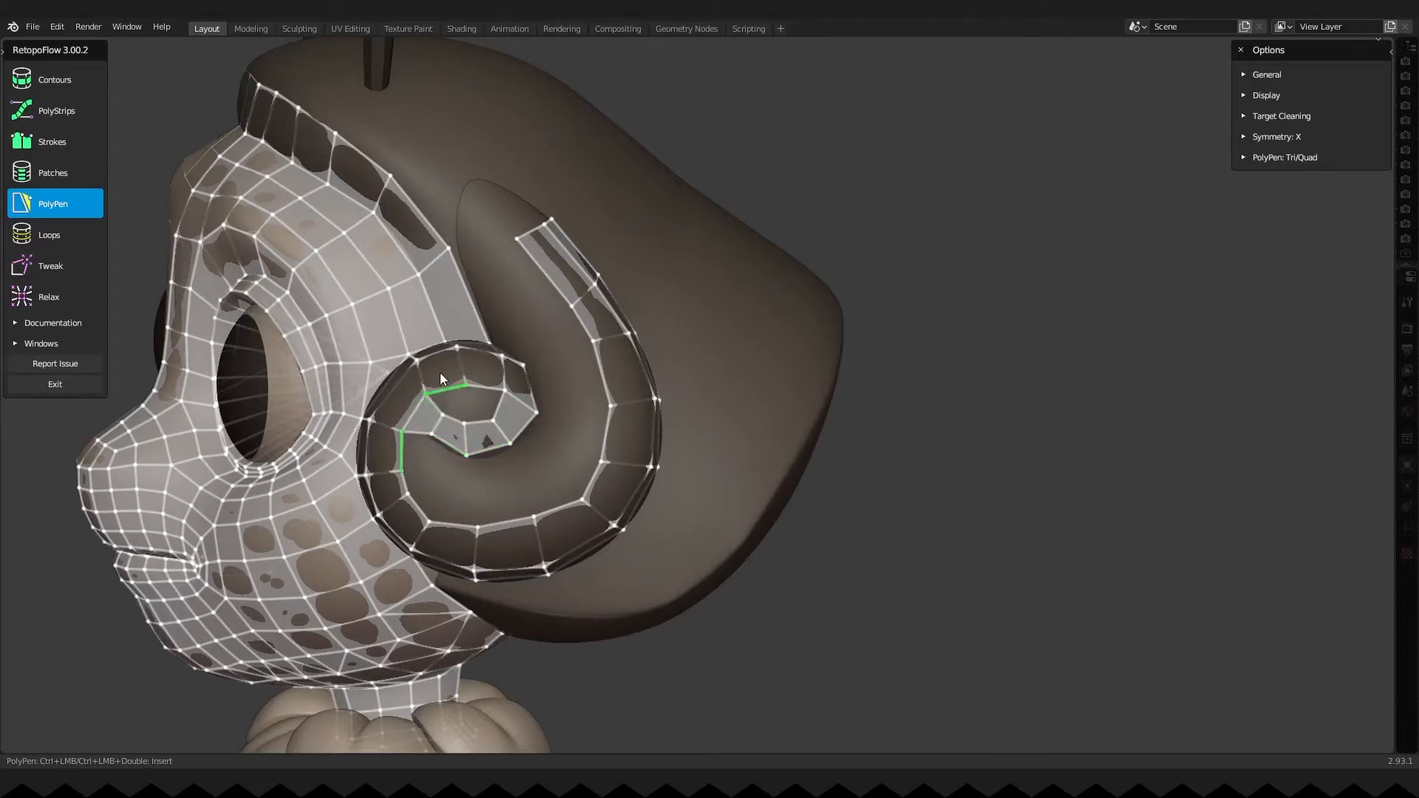
{"action": "middle_click_drag", "start_coordinate": [443, 379], "coordinate": [481, 434]}
{"action": "left_click", "coordinate": [467, 448], "text": "ctrl"}
{"action": "left_click", "coordinate": [491, 447], "text": "ctrl"}
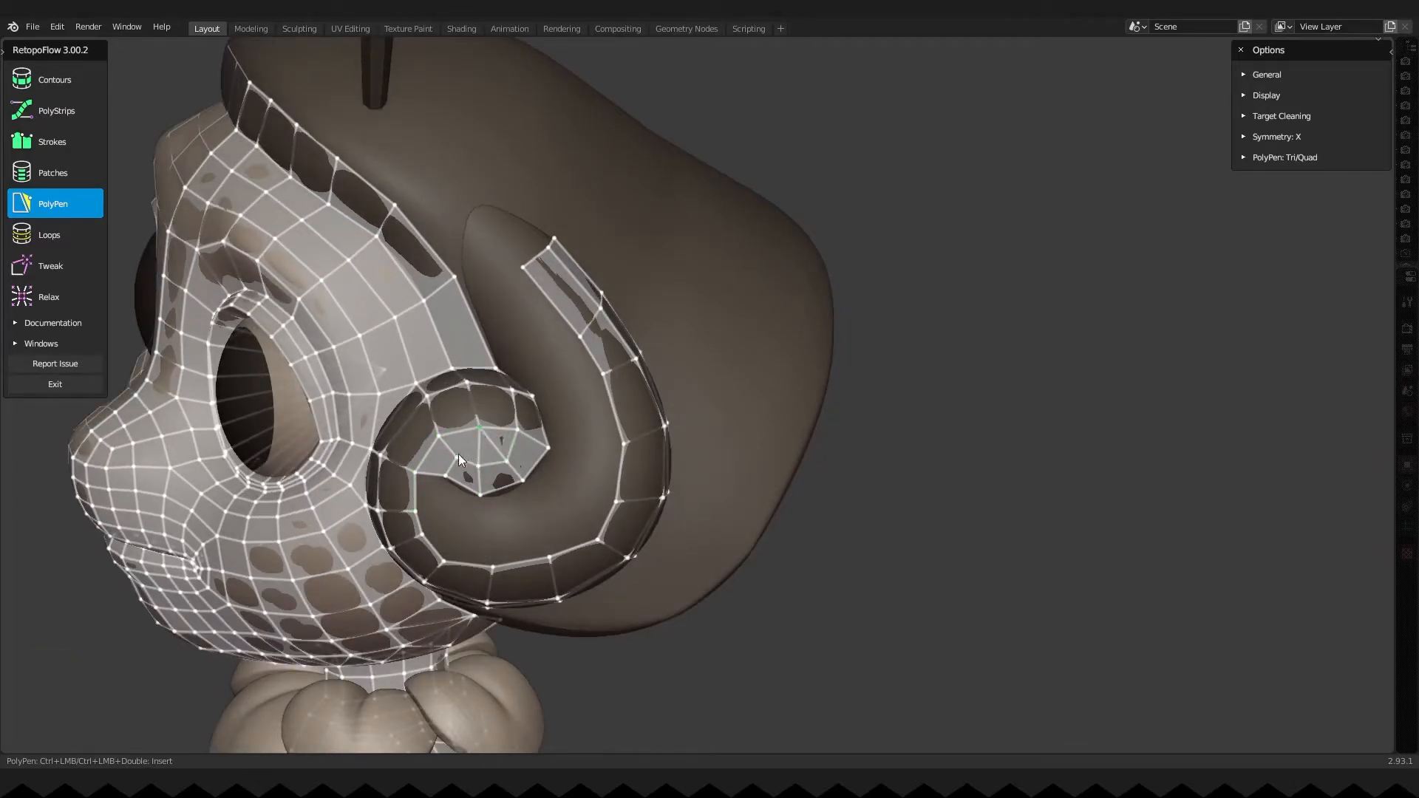
{"action": "middle_click_drag", "start_coordinate": [526, 574], "coordinate": [554, 437]}
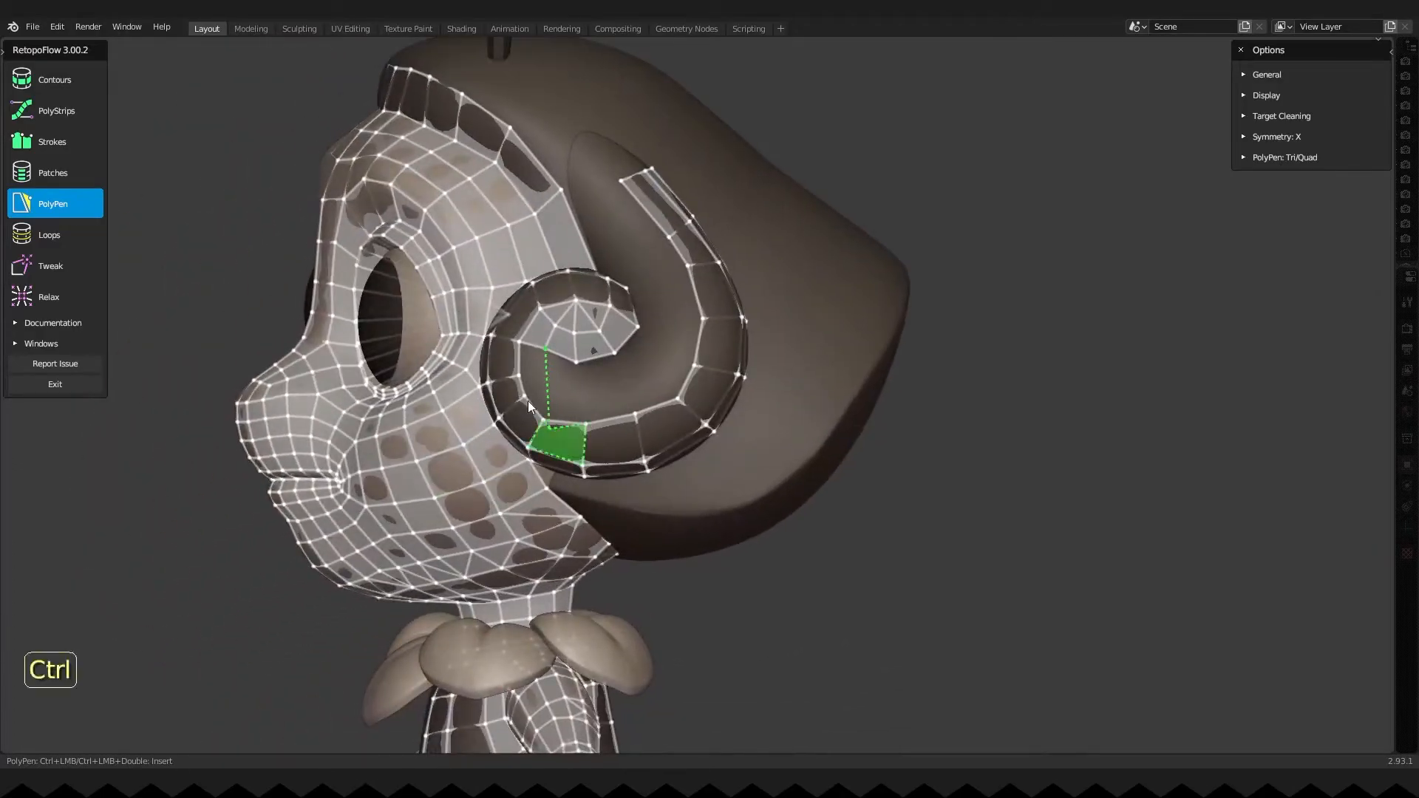
{"action": "scroll", "coordinate": [500, 390], "scroll_direction": "up", "scroll_amount": 2}
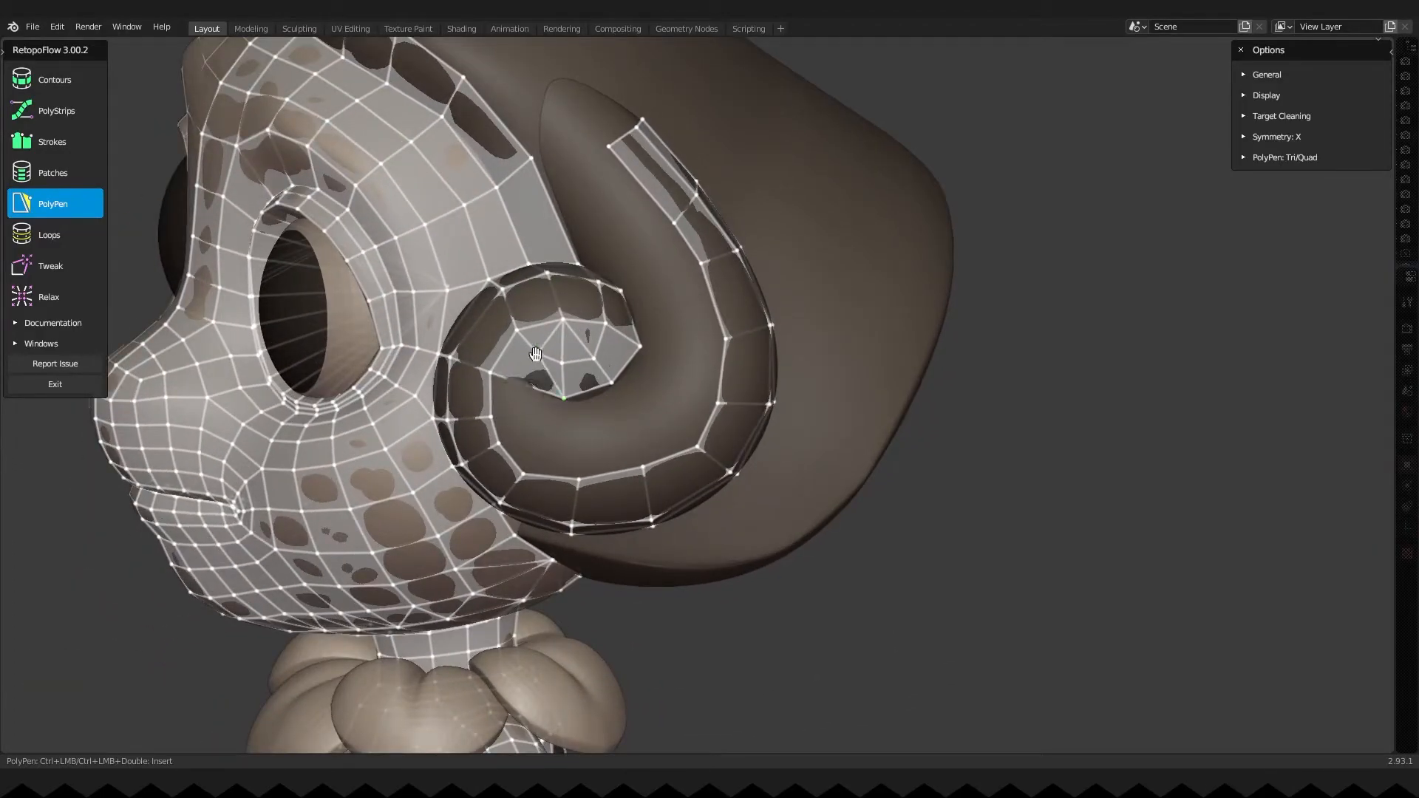
Add PolyPen faces between the spiral's centre and the lower inner row of the curl.
{"action": "middle_click_drag", "start_coordinate": [567, 401], "coordinate": [481, 361]}
{"action": "left_click", "coordinate": [536, 385], "text": "ctrl"}
{"action": "middle_click_drag", "start_coordinate": [498, 411], "coordinate": [543, 384]}
{"action": "left_click", "coordinate": [526, 414]}
{"action": "left_click", "coordinate": [534, 434], "text": "ctrl"}
{"action": "left_click", "coordinate": [554, 383]}
{"action": "left_click", "coordinate": [580, 431], "text": "ctrl"}
{"action": "middle_click_drag", "start_coordinate": [554, 435], "coordinate": [577, 445]}
Even out the vertices in the centre of the curl with the Relax and Tweak brushes.
{"action": "left_click", "coordinate": [83, 301]}
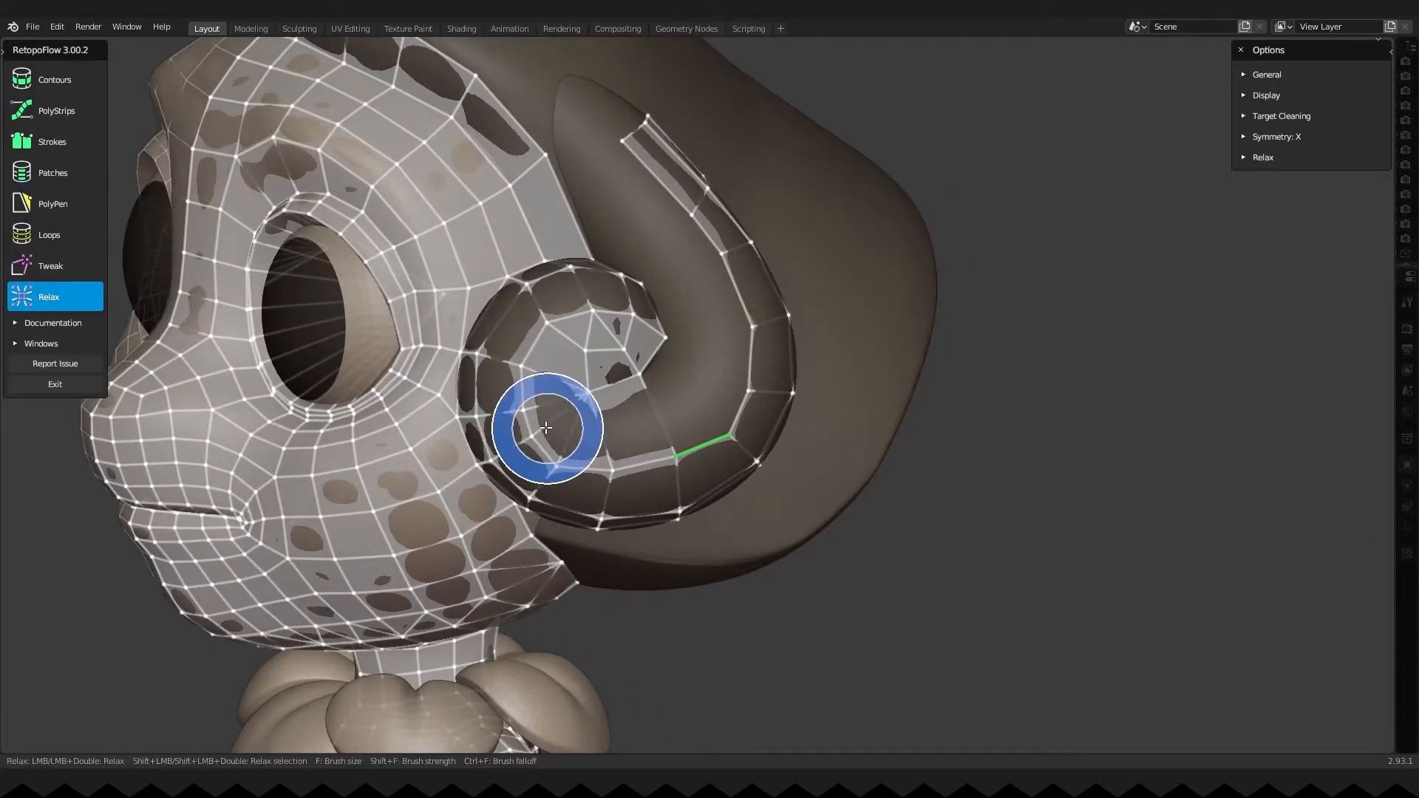
{"action": "mouse_move", "coordinate": [555, 339]}
{"action": "middle_mouse_down"}
{"action": "mouse_move", "coordinate": [521, 325]}
{"action": "mouse_move", "coordinate": [441, 355]}
{"action": "middle_mouse_up"}
{"action": "scroll", "coordinate": [441, 355], "scroll_direction": "down", "scroll_amount": 2}
{"action": "scroll", "coordinate": [441, 355], "scroll_direction": "up", "scroll_amount": 1}
{"action": "left_click", "coordinate": [74, 268]}
{"action": "left_click_drag", "start_coordinate": [548, 460], "coordinate": [551, 407]}
{"action": "left_click_drag", "start_coordinate": [548, 371], "coordinate": [551, 362]}
{"action": "left_click_drag", "start_coordinate": [568, 414], "coordinate": [562, 411]}
{"action": "left_click_drag", "start_coordinate": [560, 325], "coordinate": [549, 322]}
{"action": "left_click_drag", "start_coordinate": [538, 294], "coordinate": [522, 286]}
{"action": "middle_click_drag", "start_coordinate": [530, 250], "coordinate": [595, 266]}
{"action": "middle_click_drag", "start_coordinate": [595, 266], "coordinate": [651, 284], "text": "shift"}
Bridge the gap between the curl's inner spiral and its outer arm with PolyPen faces.
{"action": "left_click", "coordinate": [71, 205]}
{"action": "middle_click_drag", "start_coordinate": [639, 465], "coordinate": [586, 524]}
{"action": "scroll", "coordinate": [586, 523], "scroll_direction": "up", "scroll_amount": 1}
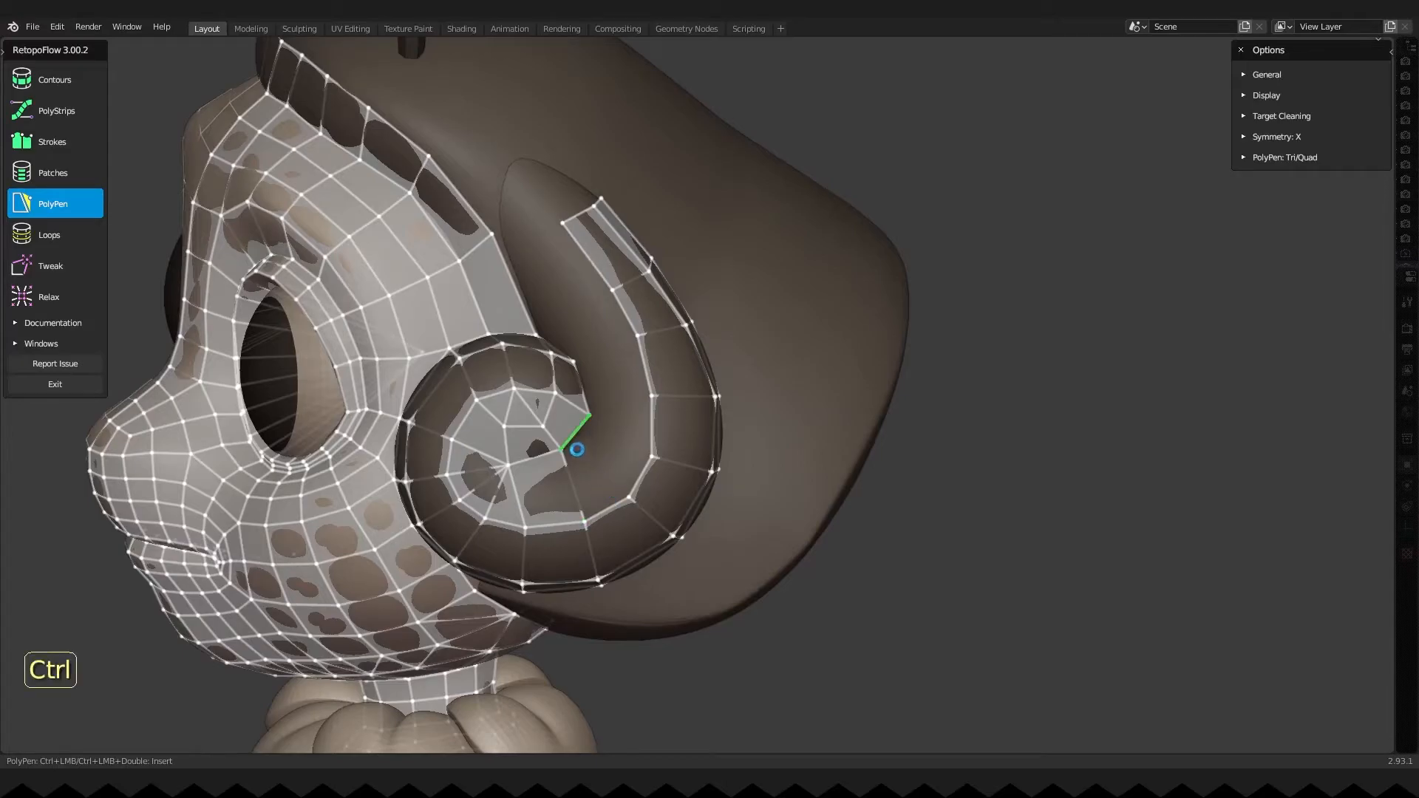
{"action": "left_click", "coordinate": [603, 442]}
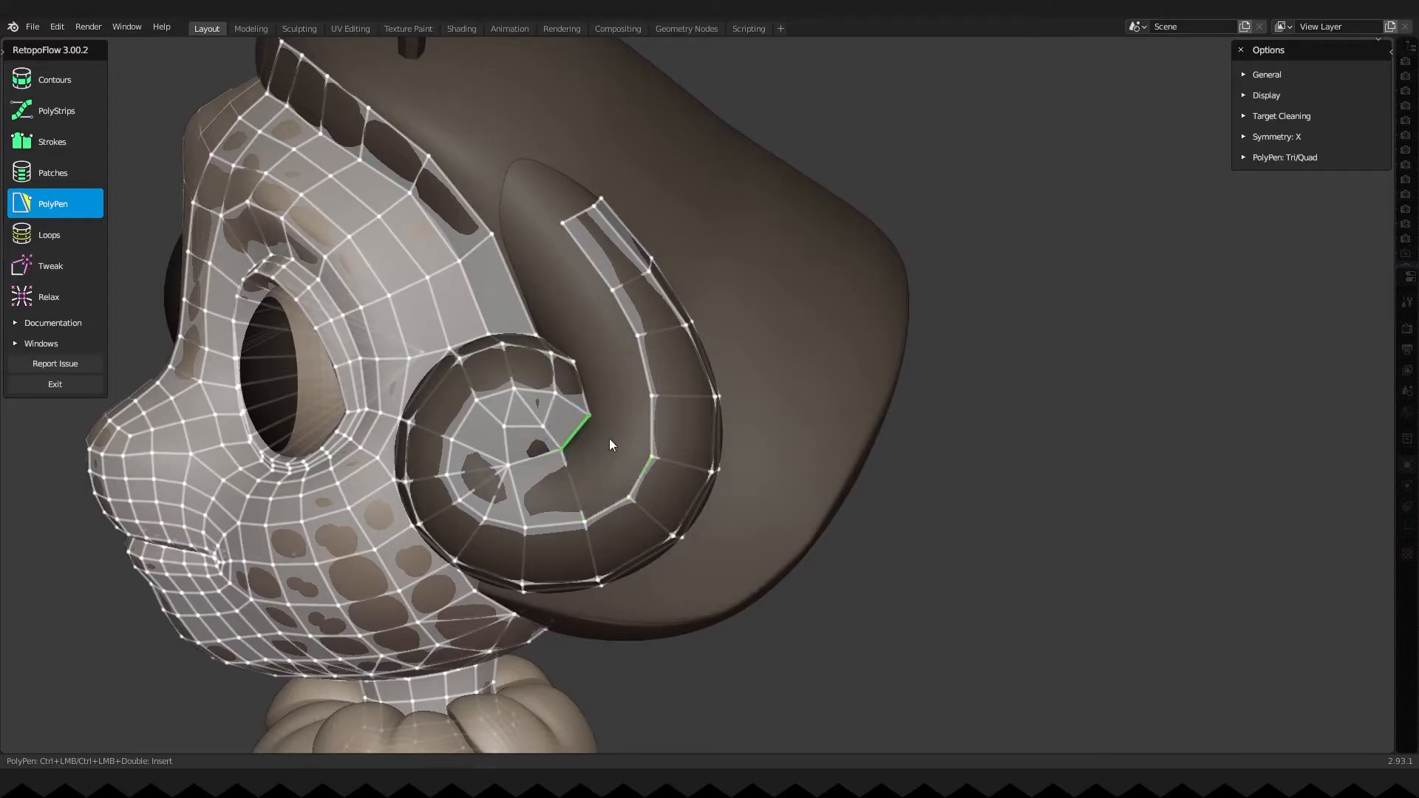
{"action": "left_click", "coordinate": [623, 438]}
{"action": "left_click", "coordinate": [647, 403], "text": "ctrl"}
Extend the PolyPen faces up the curl's groove and join the head's hairline to the curl's outer arm.
{"action": "middle_click_drag", "start_coordinate": [612, 365], "coordinate": [599, 418], "text": "shift"}
{"action": "left_click", "coordinate": [663, 444]}
{"action": "left_click", "coordinate": [609, 459], "text": "ctrl"}
{"action": "left_click", "coordinate": [585, 422]}
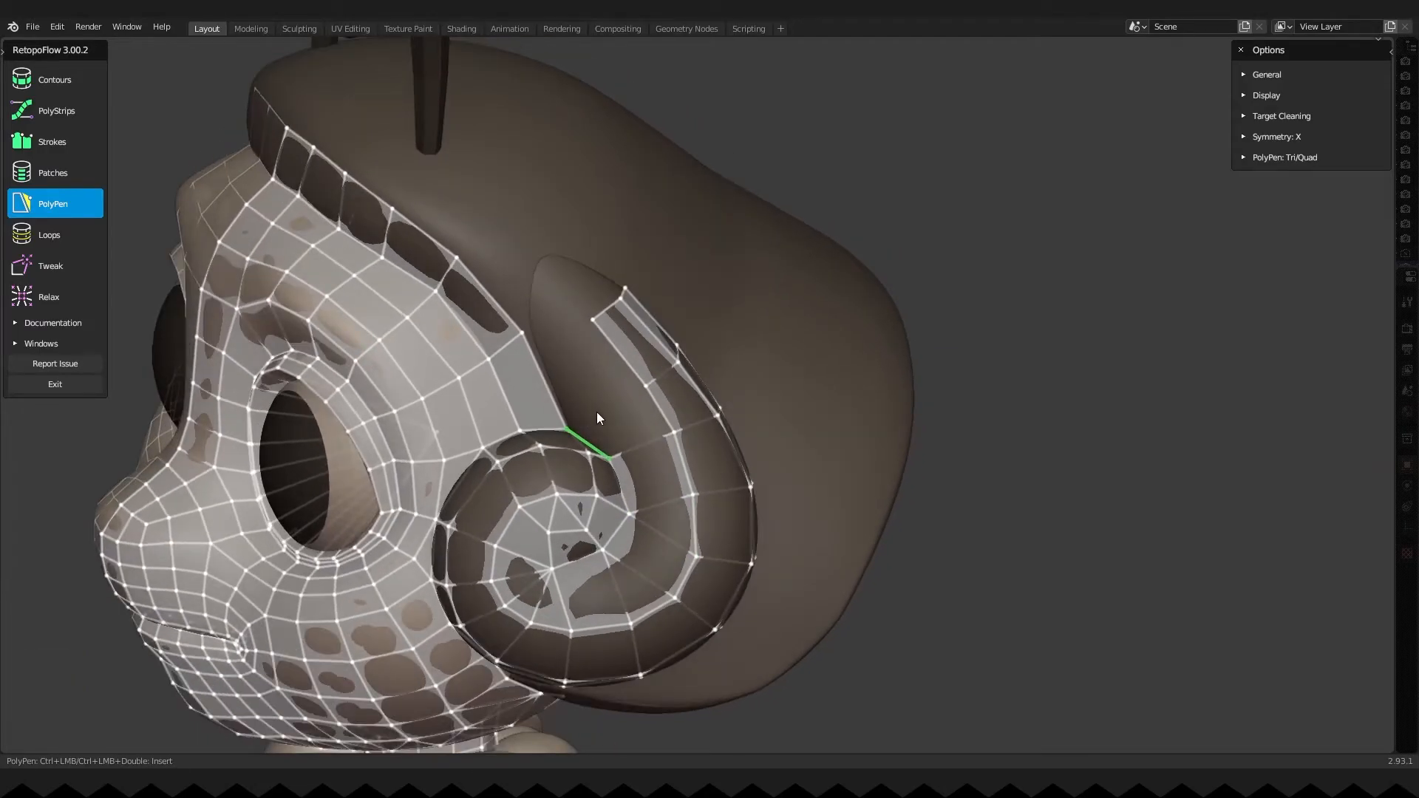
{"action": "left_click", "coordinate": [552, 326], "text": "ctrl"}
{"action": "middle_click_drag", "start_coordinate": [552, 326], "coordinate": [682, 488]}
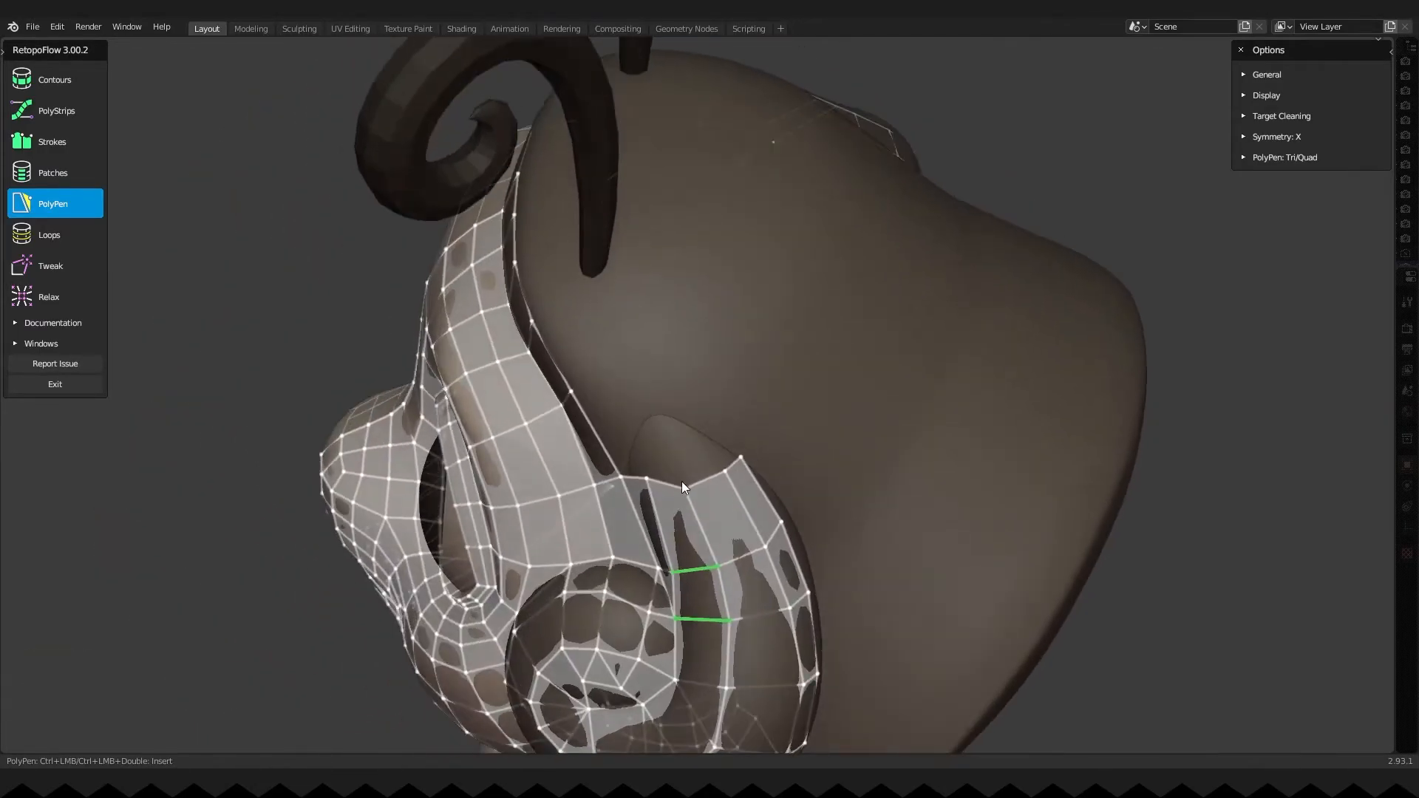
Start a second row of PolyPen quads over the hair, running from the curl up along the hairline.
{"action": "middle_click_drag", "start_coordinate": [667, 426], "coordinate": [671, 456]}
{"action": "left_click", "coordinate": [675, 468]}
{"action": "left_click", "coordinate": [627, 387], "text": "ctrl"}
{"action": "left_click", "coordinate": [606, 413], "text": "ctrl"}
{"action": "left_click", "coordinate": [566, 350], "text": "ctrl"}
{"action": "left_click", "coordinate": [546, 365], "text": "ctrl"}
Continue the second hair row with PolyPen quads above the forehead to the mirror centre line.
{"action": "middle_click_drag", "start_coordinate": [546, 365], "coordinate": [632, 487]}
{"action": "left_click", "coordinate": [585, 482], "text": "ctrl"}
{"action": "key", "text": "ctrl+z"}
{"action": "left_click", "coordinate": [626, 498], "text": "ctrl"}
{"action": "left_click", "coordinate": [563, 468], "text": "ctrl"}
{"action": "left_click", "coordinate": [567, 495], "text": "ctrl"}
{"action": "left_click", "coordinate": [500, 468], "text": "ctrl"}
{"action": "left_click", "coordinate": [504, 501], "text": "ctrl"}
{"action": "middle_click_drag", "start_coordinate": [503, 501], "coordinate": [401, 494]}
Even out the vertices along the edge of the second hair row with the Tweak brush.
{"action": "left_click", "coordinate": [63, 235]}
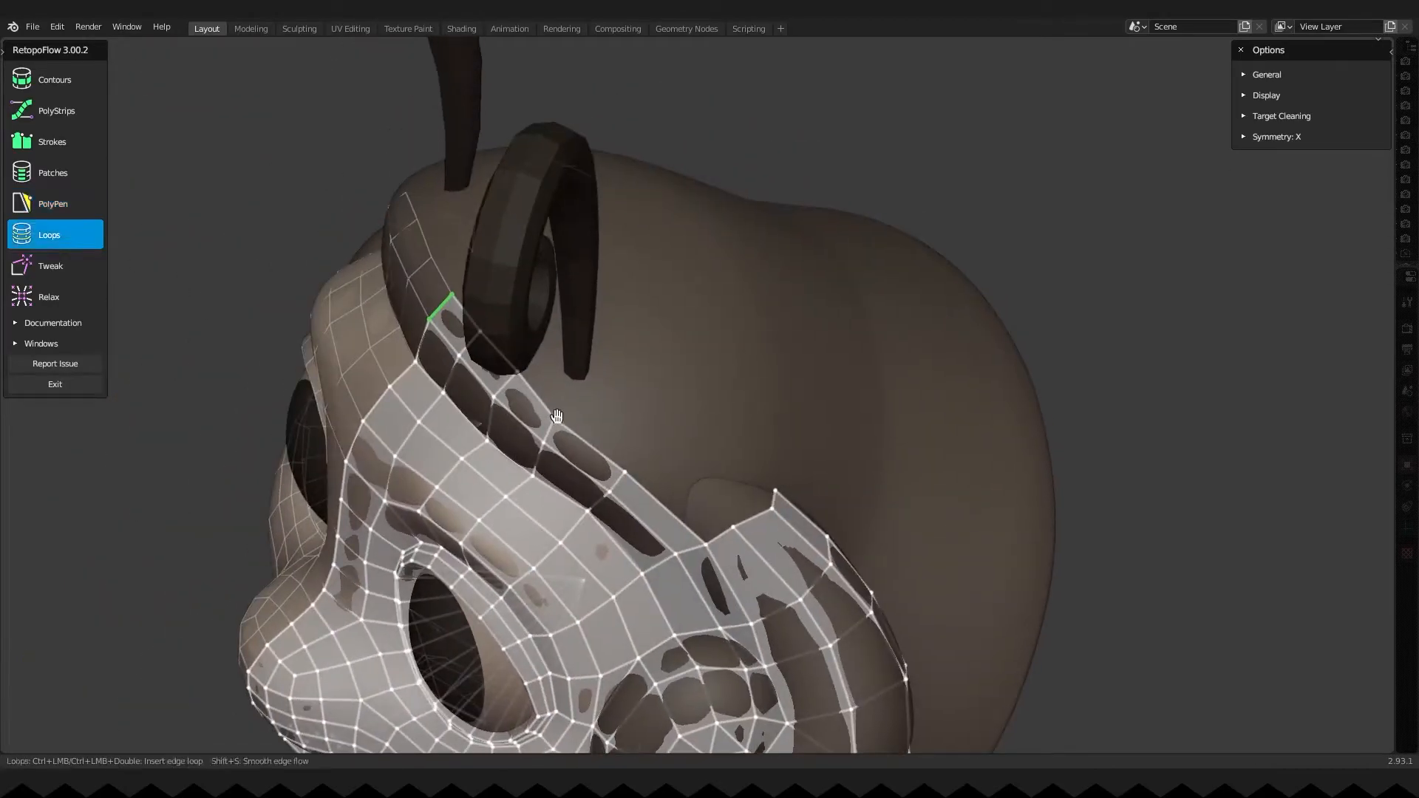
{"action": "left_click", "coordinate": [24, 266]}
{"action": "left_click_drag", "start_coordinate": [557, 418], "coordinate": [569, 414]}
{"action": "middle_click_drag", "start_coordinate": [532, 377], "coordinate": [586, 396]}
{"action": "left_click_drag", "start_coordinate": [519, 378], "coordinate": [510, 373]}
{"action": "middle_click_drag", "start_coordinate": [459, 370], "coordinate": [573, 424]}
{"action": "left_click_drag", "start_coordinate": [538, 359], "coordinate": [557, 370]}
{"action": "mouse_move", "coordinate": [600, 414]}
{"action": "middle_mouse_down"}
{"action": "mouse_move", "coordinate": [476, 295]}
{"action": "mouse_move", "coordinate": [433, 301]}
{"action": "middle_mouse_up"}
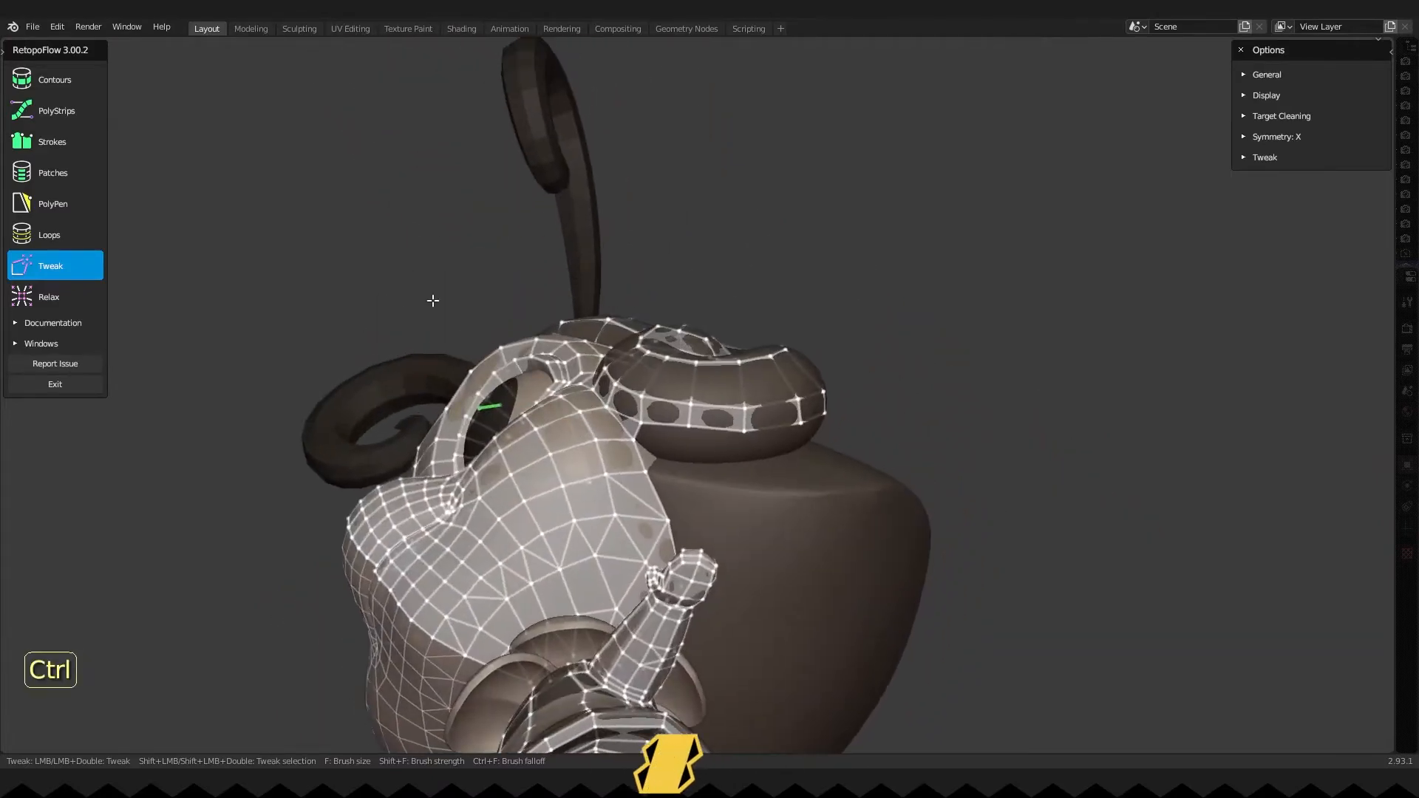
Extend the curl's mesh with PolyPen faces along its underside where it meets the side of the head.
{"action": "left_click", "coordinate": [30, 204]}
{"action": "middle_click_drag", "start_coordinate": [687, 444], "coordinate": [681, 483]}
{"action": "left_click", "coordinate": [673, 442], "text": "ctrl"}
{"action": "left_click", "coordinate": [665, 490]}
Select the edge loop running around the curl's outer side and dissolve its edges.
{"action": "scroll", "coordinate": [893, 377], "scroll_direction": "down", "scroll_amount": 3}
{"action": "middle_click_drag", "start_coordinate": [564, 467], "coordinate": [868, 148]}
{"action": "middle_click_drag", "start_coordinate": [960, 325], "coordinate": [872, 324]}
{"action": "scroll", "coordinate": [873, 345], "scroll_direction": "up", "scroll_amount": 3}
{"action": "middle_click_drag", "start_coordinate": [869, 275], "coordinate": [879, 203]}
{"action": "middle_click_drag", "start_coordinate": [880, 204], "coordinate": [756, 449], "text": "shift"}
{"action": "scroll", "coordinate": [767, 449], "scroll_direction": "up", "scroll_amount": 3}
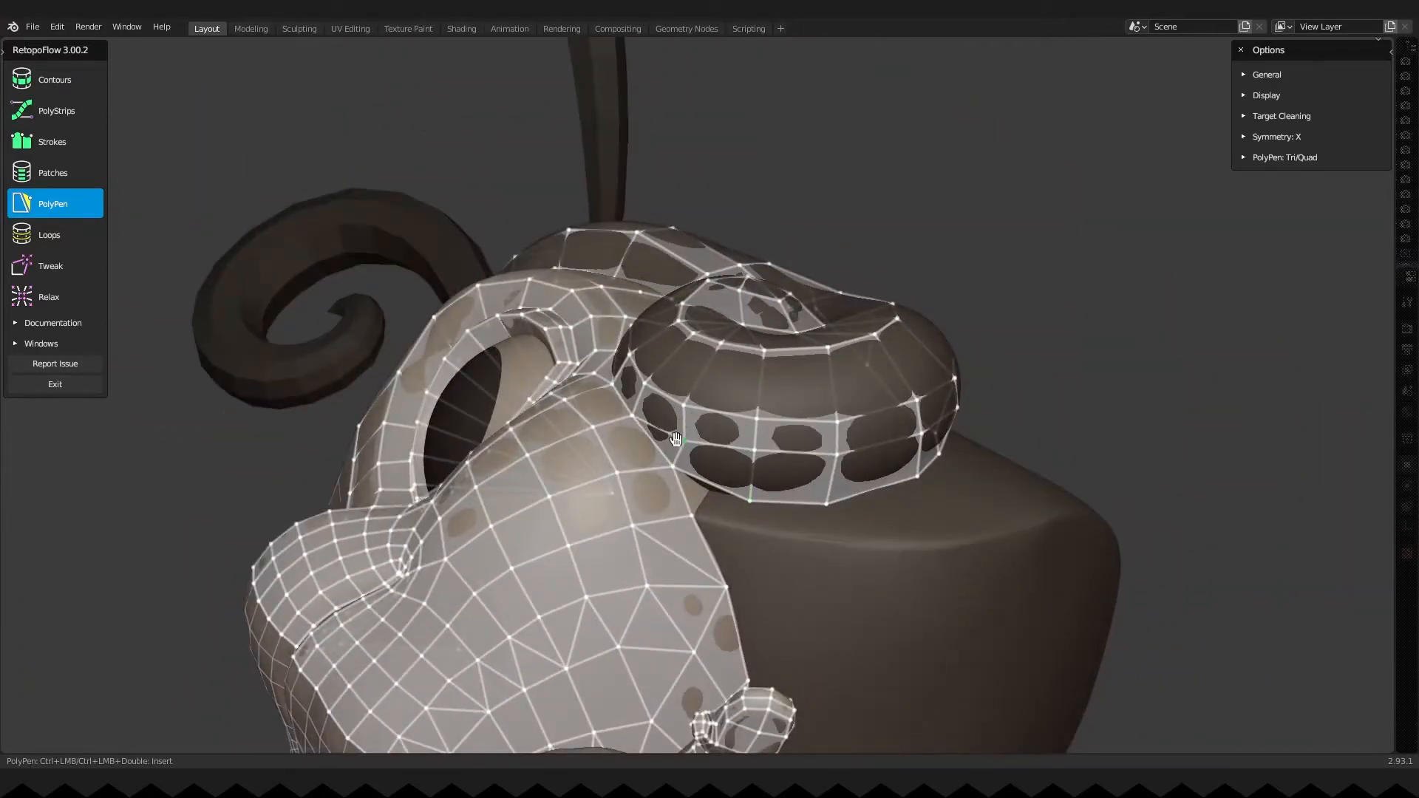
{"action": "left_click", "coordinate": [68, 236]}
{"action": "double_click", "coordinate": [795, 453]}
{"action": "key", "text": "x"}
{"action": "left_click", "coordinate": [821, 652]}
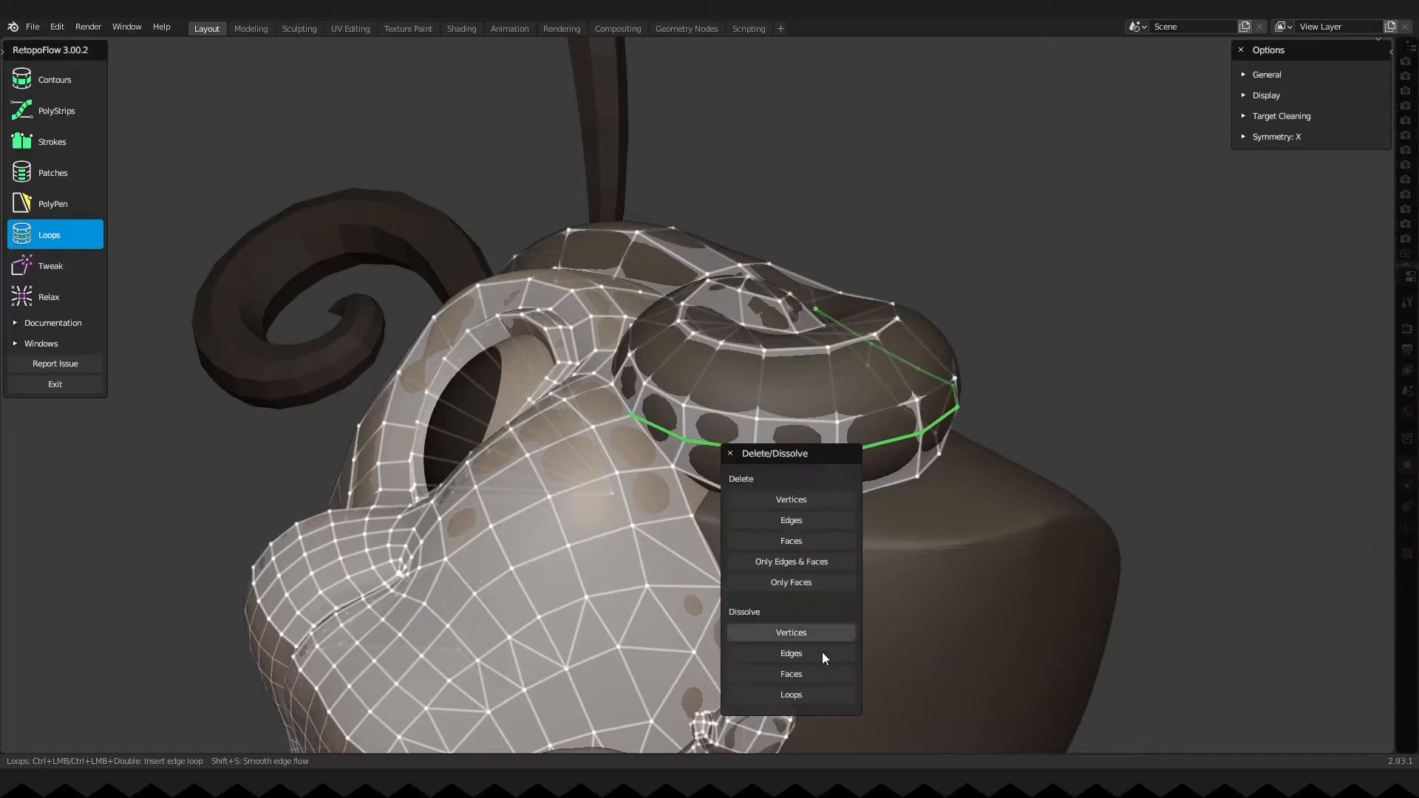
Start a third row of PolyPen quads over the hair, from the curl towards the top of the forehead.
{"action": "middle_click_drag", "start_coordinate": [970, 484], "coordinate": [492, 332]}
{"action": "key", "text": "5"}
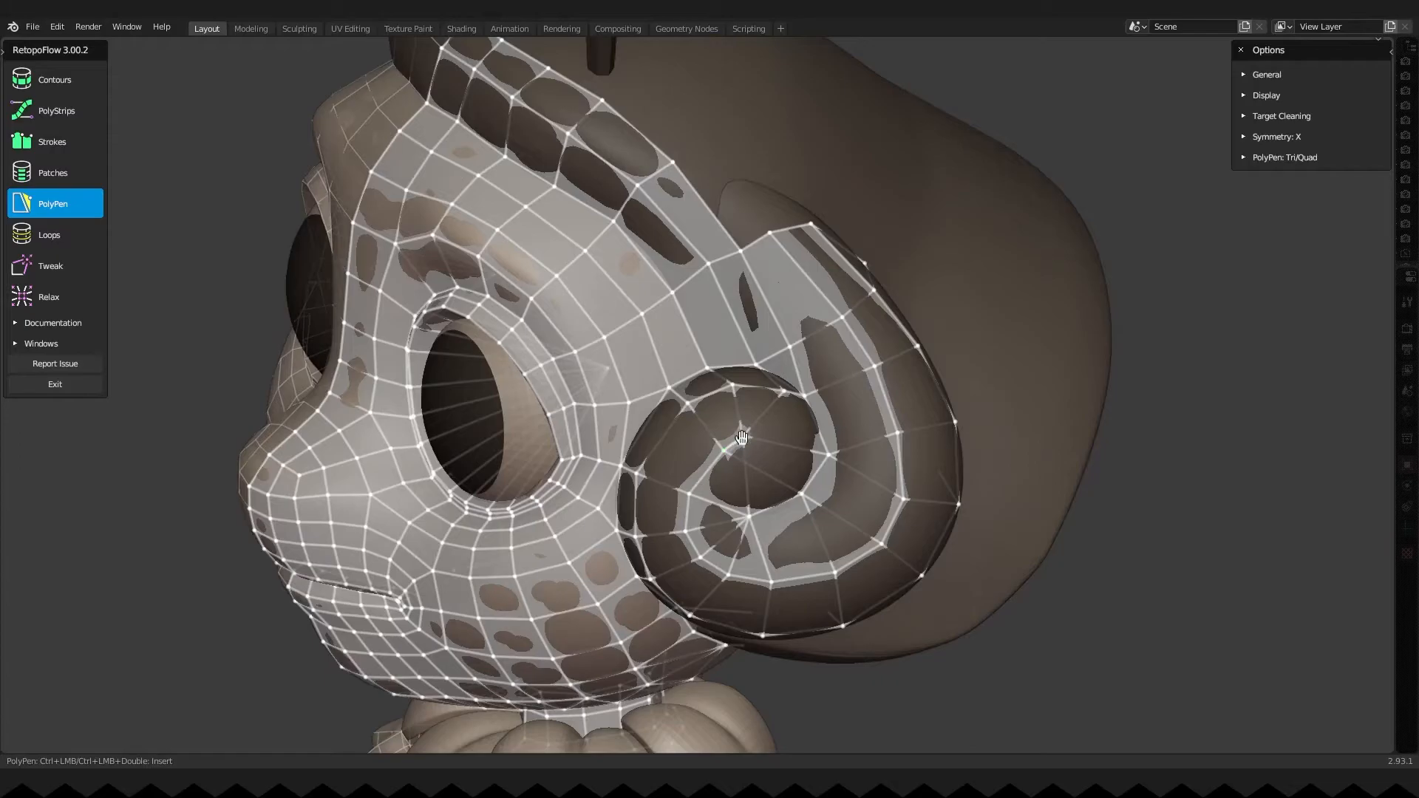
{"action": "middle_click_drag", "start_coordinate": [787, 446], "coordinate": [746, 414]}
{"action": "left_click", "coordinate": [736, 392], "text": "ctrl"}
{"action": "middle_click_drag", "start_coordinate": [746, 414], "coordinate": [816, 509], "text": "shift"}
{"action": "left_click", "coordinate": [722, 466], "text": "ctrl"}
{"action": "left_click", "coordinate": [687, 480], "text": "ctrl"}
{"action": "middle_click_drag", "start_coordinate": [676, 465], "coordinate": [669, 419]}
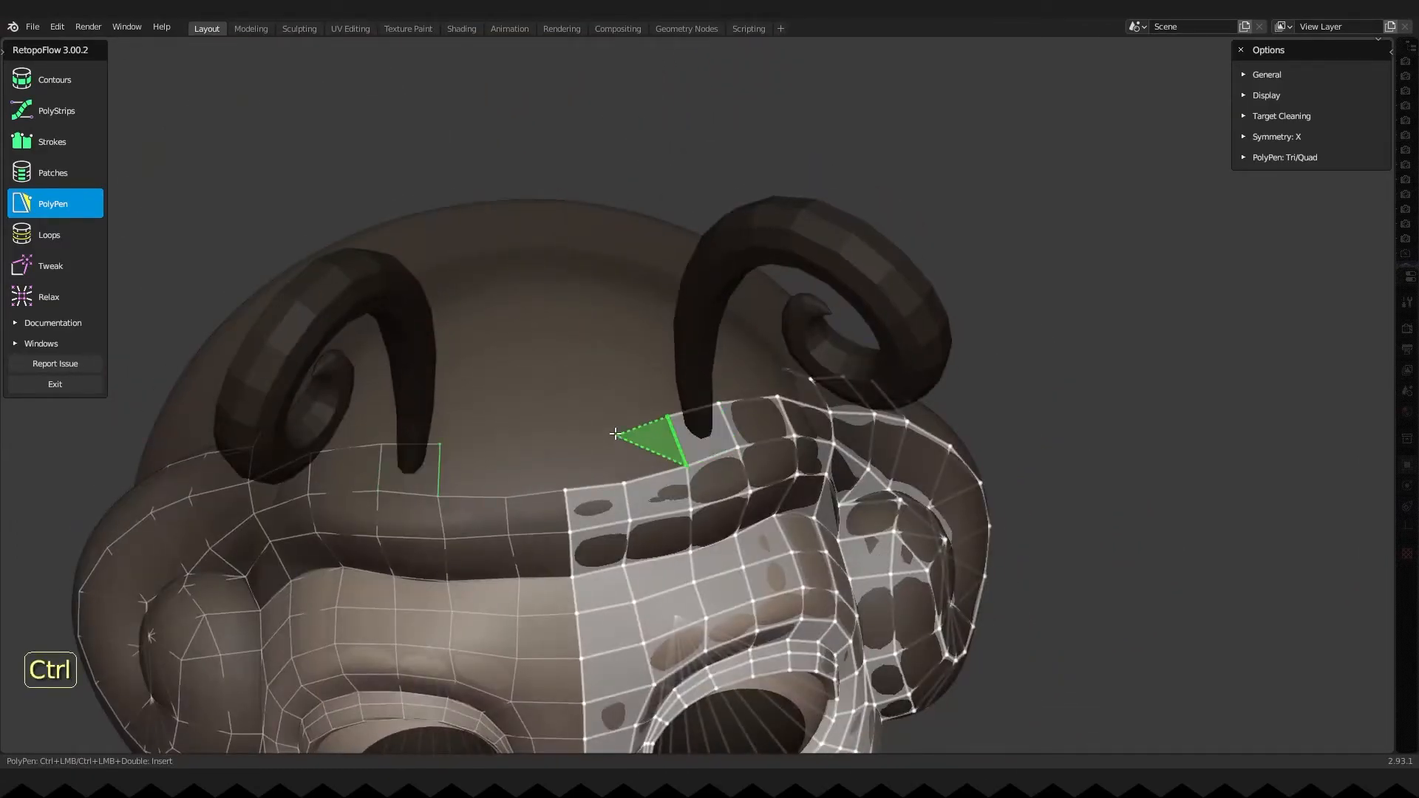
{"action": "left_click", "coordinate": [557, 443], "text": "ctrl"}
Complete the third hair row with PolyPen quads behind the horn up to the mirror centre line.
{"action": "middle_click_drag", "start_coordinate": [557, 442], "coordinate": [679, 481]}
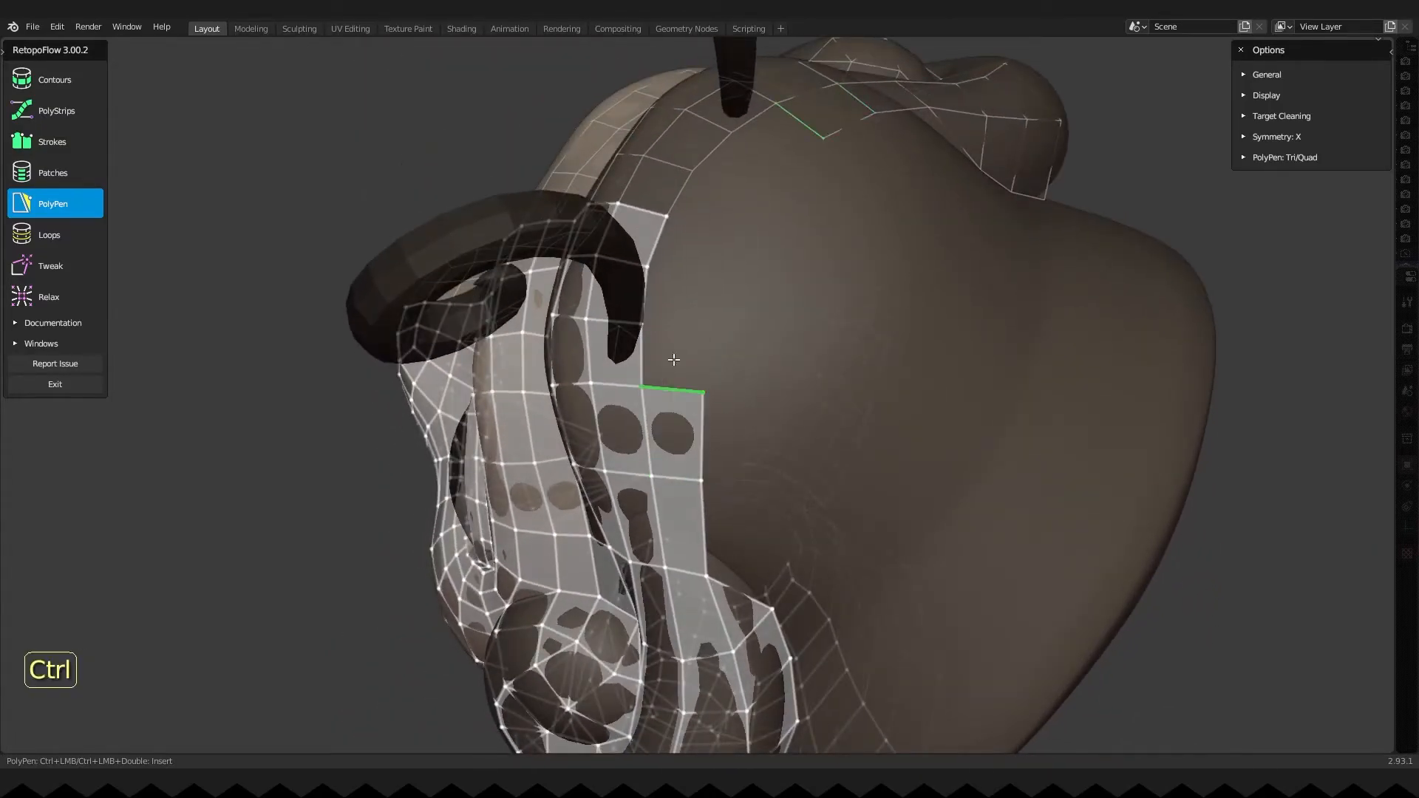
{"action": "left_click", "coordinate": [716, 273], "text": "ctrl"}
{"action": "left_click", "coordinate": [649, 269], "text": "ctrl"}
{"action": "left_click", "coordinate": [723, 242], "text": "ctrl"}
{"action": "left_click", "coordinate": [666, 216], "text": "ctrl"}
{"action": "middle_click_drag", "start_coordinate": [763, 262], "coordinate": [658, 459]}
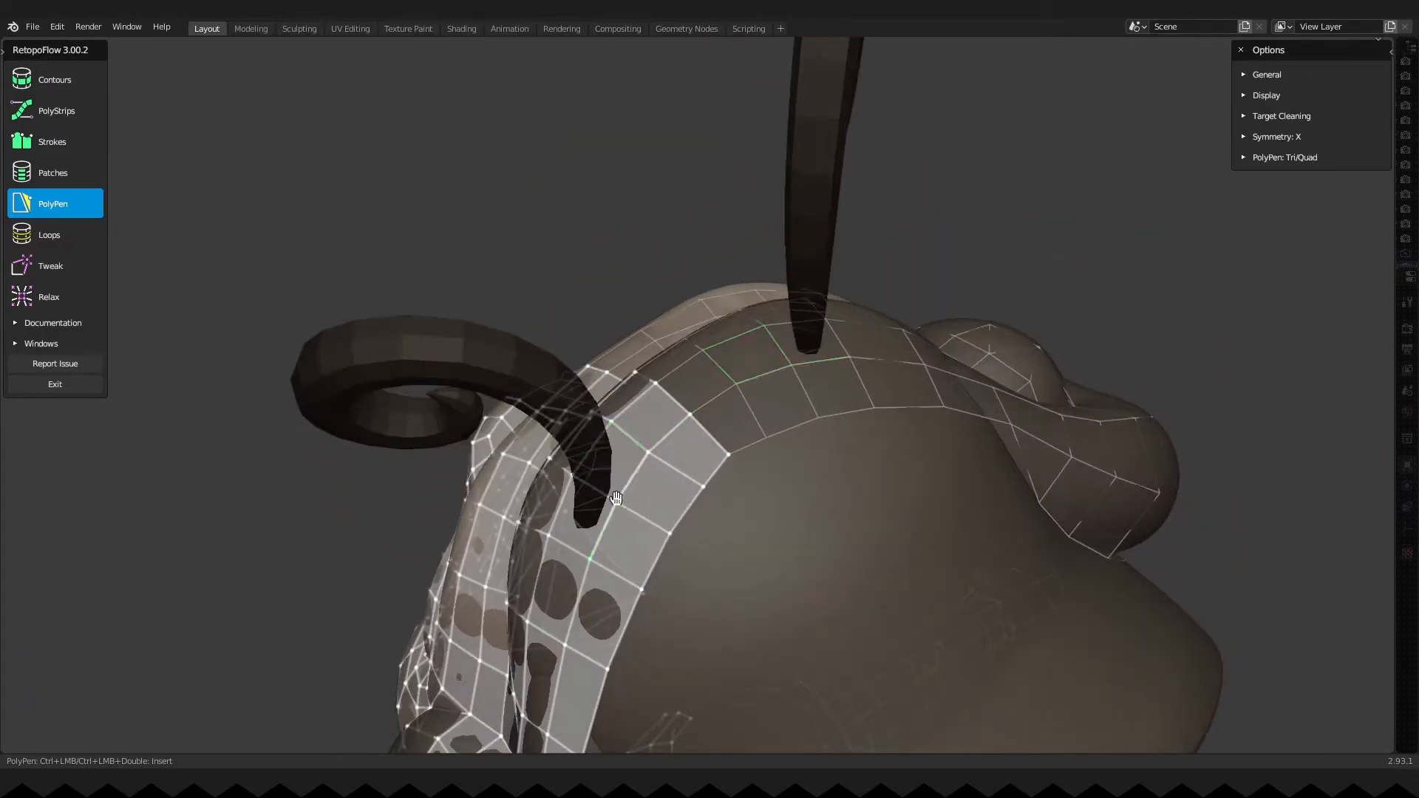
Add the first quads of a fourth PolyPen row over the hair, beginning above the curl.
{"action": "middle_click_drag", "start_coordinate": [724, 591], "coordinate": [797, 332], "text": "shift"}
{"action": "middle_click_drag", "start_coordinate": [428, 346], "coordinate": [543, 415]}
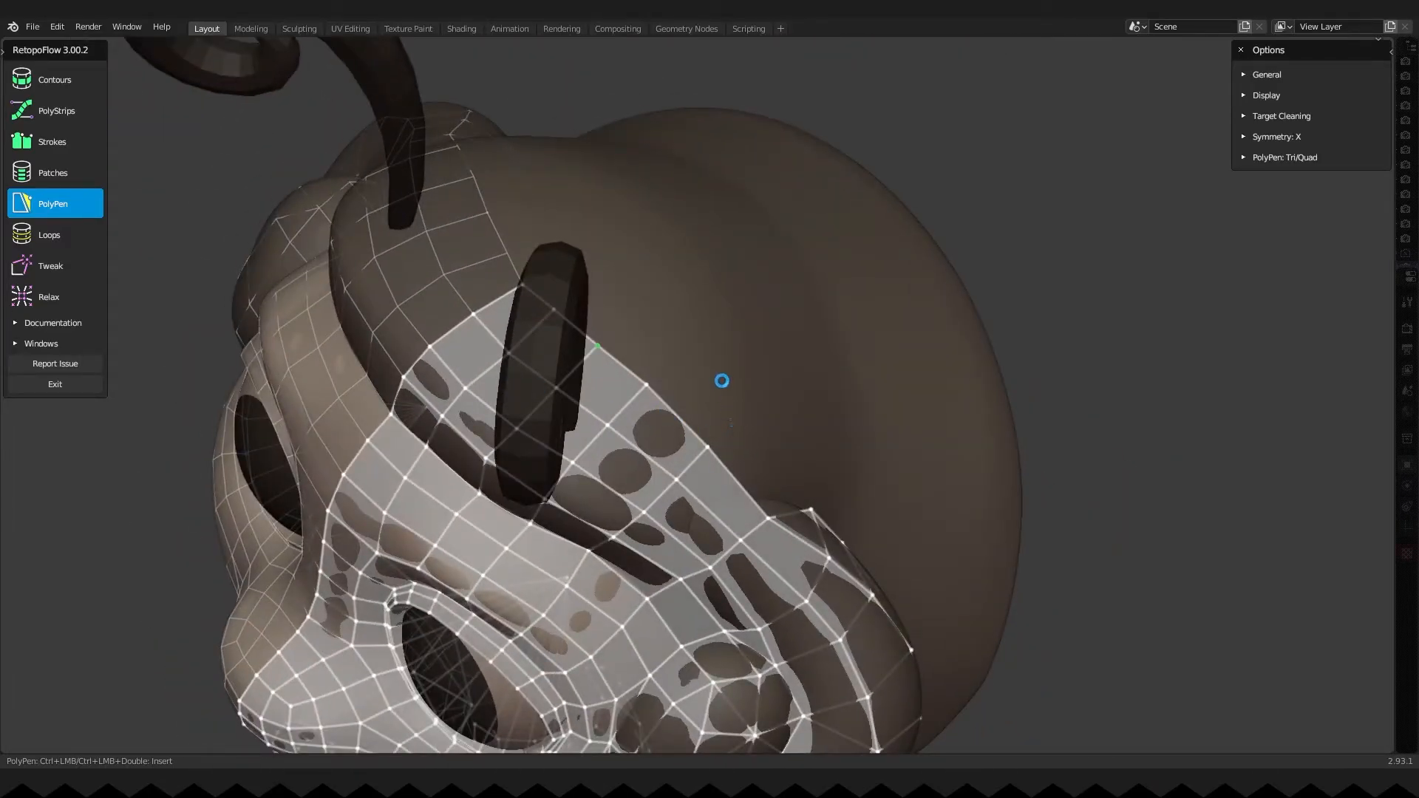
{"action": "middle_click_drag", "start_coordinate": [722, 359], "coordinate": [680, 522]}
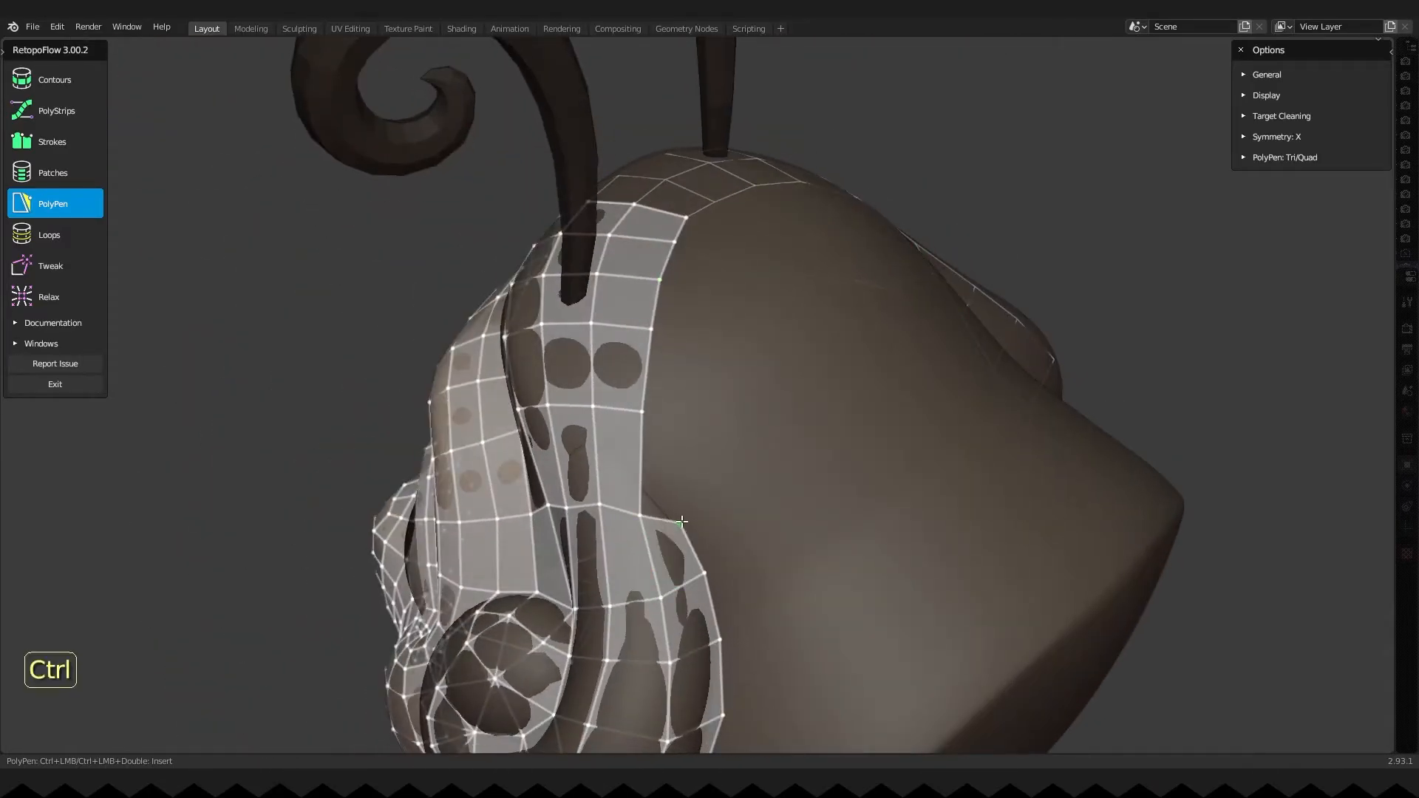
{"action": "left_click", "coordinate": [692, 416], "text": "ctrl"}
{"action": "left_click", "coordinate": [642, 411], "text": "ctrl"}
{"action": "left_click", "coordinate": [716, 348], "text": "ctrl"}
{"action": "left_click", "coordinate": [653, 328], "text": "ctrl"}
{"action": "left_click", "coordinate": [728, 300], "text": "ctrl"}
{"action": "left_click", "coordinate": [662, 279], "text": "ctrl"}
Finish the fourth hair row with PolyPen quads to the centre of the head and adjust its vertices.
{"action": "middle_click_drag", "start_coordinate": [676, 277], "coordinate": [724, 296]}
{"action": "left_click", "coordinate": [795, 299], "text": "ctrl"}
{"action": "left_click", "coordinate": [761, 232], "text": "ctrl"}
{"action": "left_click", "coordinate": [824, 278], "text": "ctrl"}
{"action": "left_click", "coordinate": [792, 207], "text": "ctrl"}
{"action": "left_click_drag", "start_coordinate": [824, 278], "coordinate": [833, 277]}
{"action": "middle_click_drag", "start_coordinate": [730, 336], "coordinate": [748, 317]}
Exit RetopoFlow to Object Mode and hide the Highpoly collection.
{"action": "scroll", "coordinate": [748, 321], "scroll_direction": "down", "scroll_amount": 4}
{"action": "middle_click_drag", "start_coordinate": [742, 411], "coordinate": [602, 445]}
{"action": "left_click", "coordinate": [58, 385]}
{"action": "middle_click_drag", "start_coordinate": [602, 445], "coordinate": [747, 402], "text": "shift"}
{"action": "scroll", "coordinate": [768, 369], "scroll_direction": "up", "scroll_amount": 5}
{"action": "middle_click_drag", "start_coordinate": [798, 303], "coordinate": [789, 336], "text": "shift"}
{"action": "key", "text": "Tab"}
{"action": "left_click_drag", "start_coordinate": [1395, 194], "coordinate": [1202, 194]}
{"action": "scroll", "coordinate": [1277, 121], "scroll_direction": "up", "scroll_amount": 7}
{"action": "left_click", "coordinate": [1212, 72]}
{"action": "left_click", "coordinate": [1390, 79]}
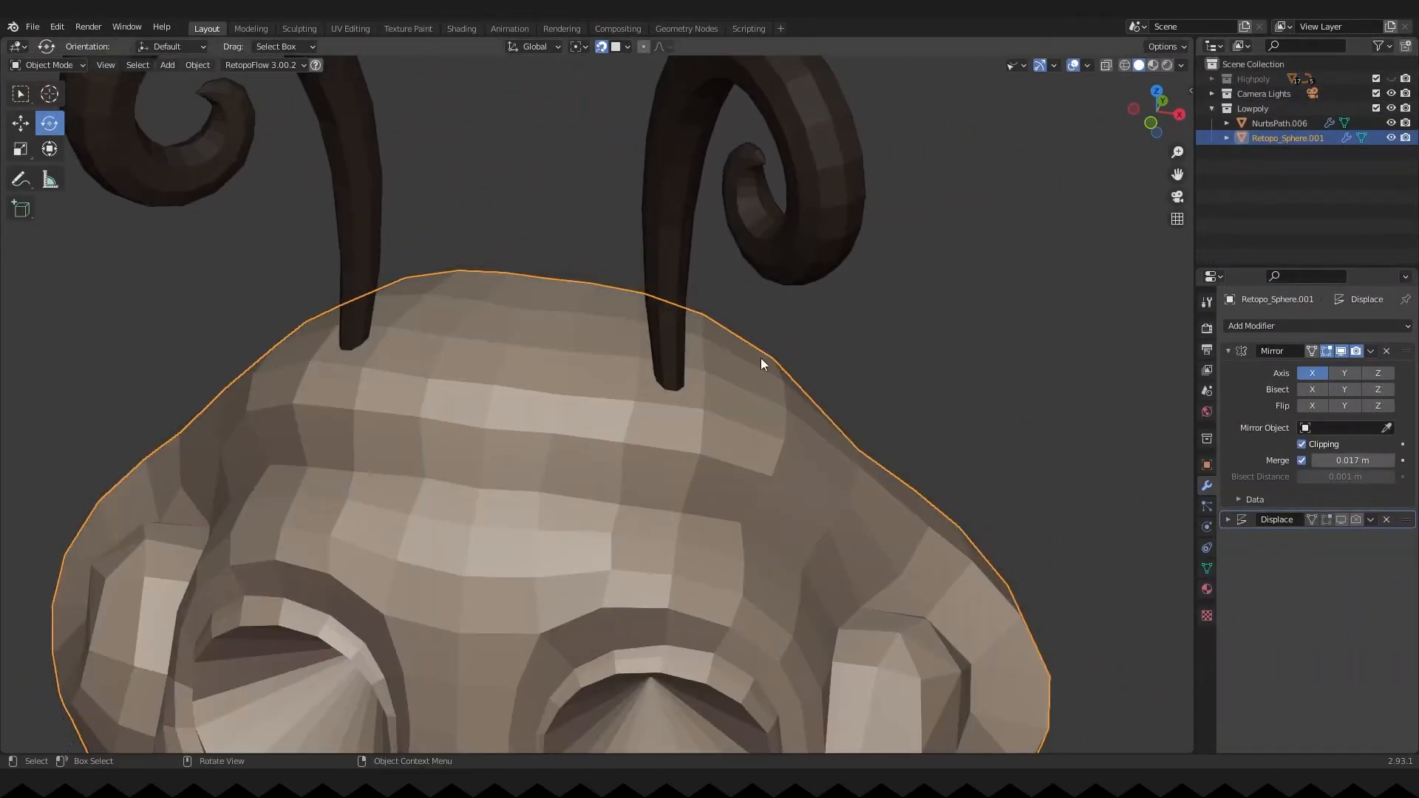
Delete the face of the Retopo_Sphere.001 mesh where the horn enters the head.
{"action": "key", "text": "Tab"}
{"action": "key", "text": "3"}
{"action": "key", "text": "x"}
{"action": "left_click", "coordinate": [679, 390]}
Select the horn object NurbsPath.006 and remove its Grey Eyes material slot.
{"action": "key", "text": "Tab"}
{"action": "left_click", "coordinate": [675, 348]}
{"action": "key", "text": "Tab"}
{"action": "scroll", "coordinate": [702, 370], "scroll_direction": "up", "scroll_amount": 2}
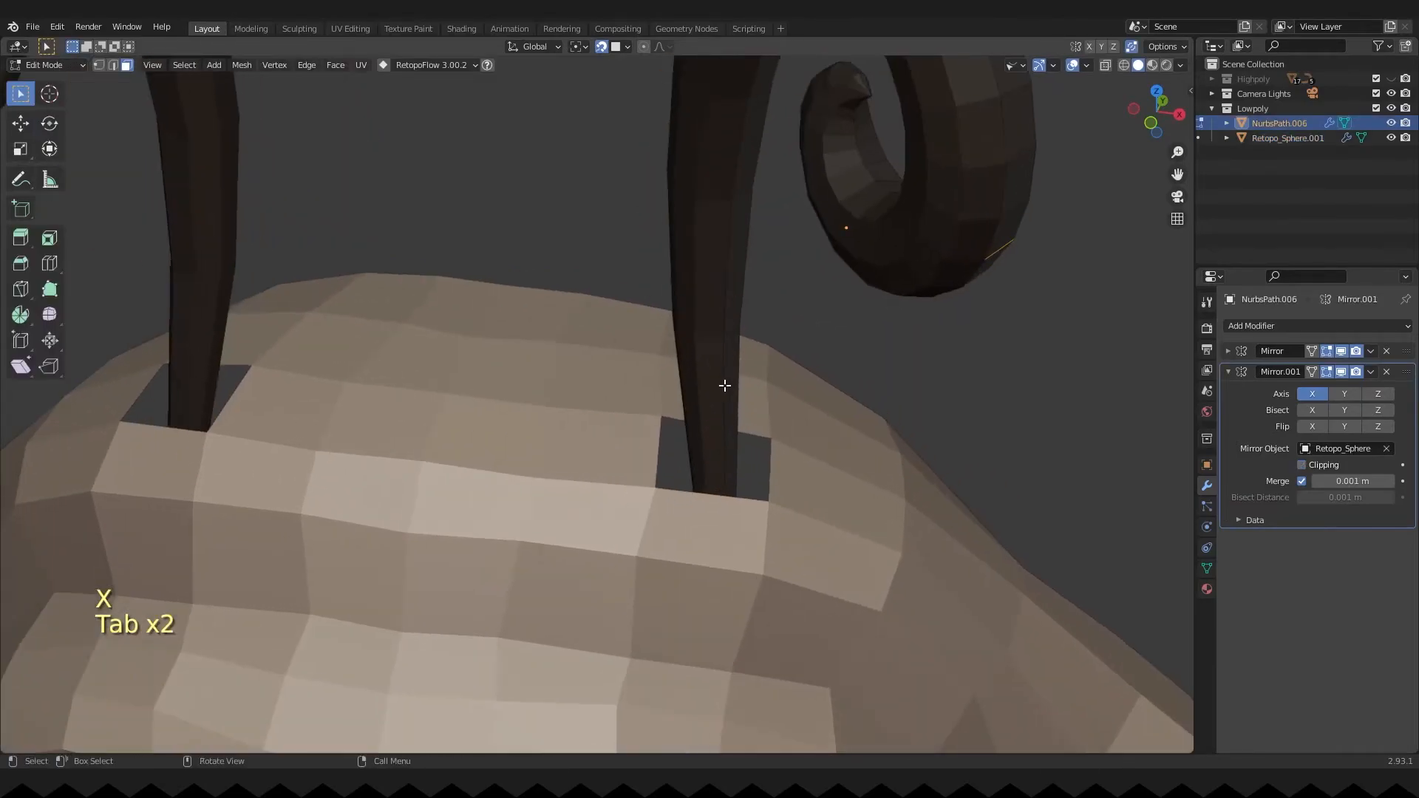
{"action": "scroll", "coordinate": [905, 409], "scroll_direction": "up", "scroll_amount": 2, "text": "shift"}
{"action": "left_click", "coordinate": [1207, 589]}
{"action": "left_click", "coordinate": [1405, 341]}
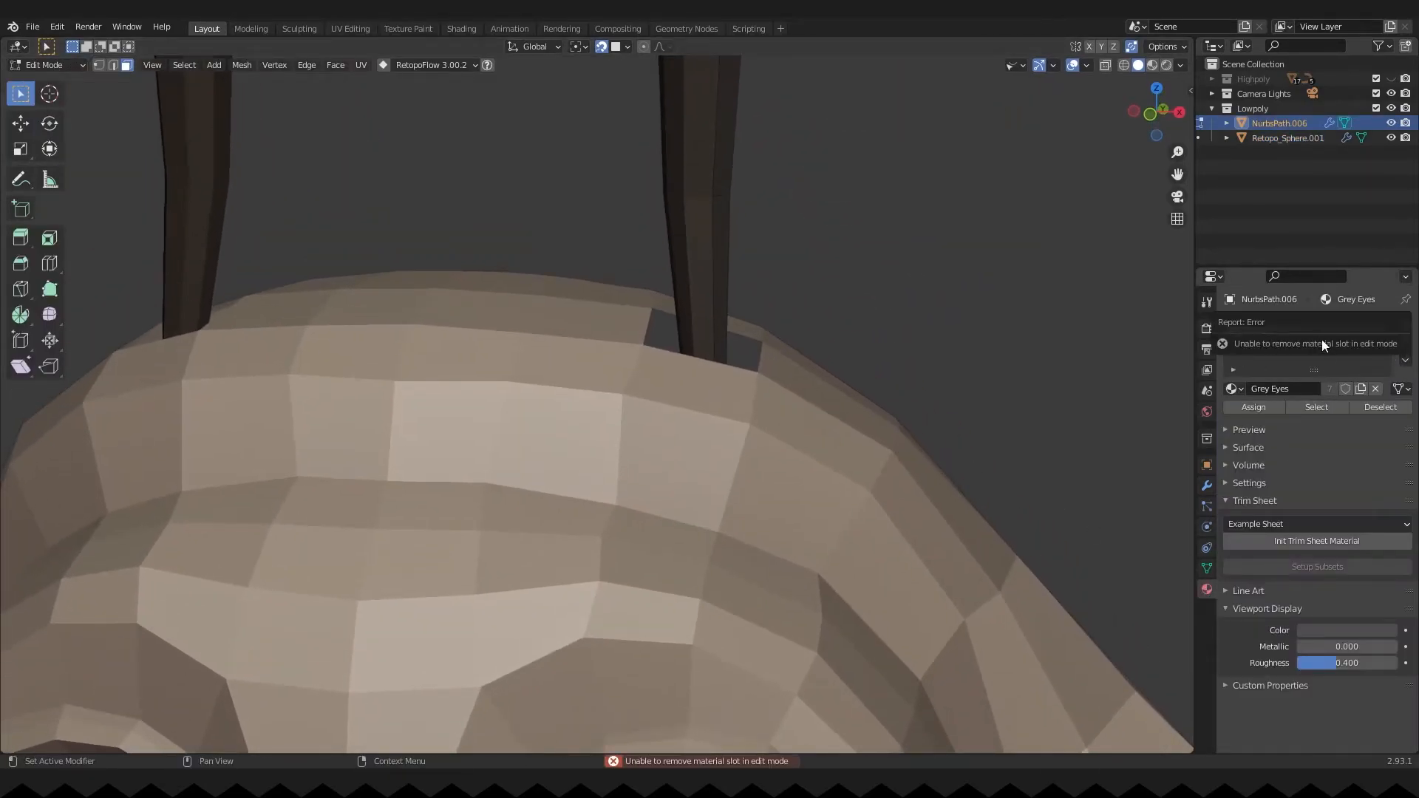
{"action": "key", "text": "Tab"}
{"action": "left_click", "coordinate": [1406, 340]}
Apply the horn's first Mirror modifier in Object Mode, keeping Mirror.001, and return to editing the horn mesh.
{"action": "key", "text": "Tab"}
{"action": "middle_click_drag", "start_coordinate": [725, 329], "coordinate": [687, 399]}
{"action": "key", "text": "2"}
{"action": "middle_click_drag", "start_coordinate": [790, 403], "coordinate": [790, 356]}
{"action": "left_click", "coordinate": [1207, 487]}
{"action": "left_click", "coordinate": [1370, 351]}
{"action": "key", "text": "Tab"}
{"action": "left_click", "coordinate": [1369, 351]}
{"action": "left_click", "coordinate": [1345, 368]}
{"action": "key", "text": "Tab"}
Try to slide the horn's bottom edge loop up along the horn with Edge Slide.
{"action": "middle_click_drag", "start_coordinate": [650, 366], "coordinate": [675, 325]}
{"action": "key", "text": "2"}
{"action": "key", "text": "x"}
{"action": "key", "text": "alt+z"}
{"action": "left_click", "coordinate": [687, 316], "text": "alt"}
{"action": "key", "text": "g"}
{"action": "key", "text": "g"}
{"action": "left_click", "coordinate": [721, 267]}
{"action": "key", "text": "alt+z"}
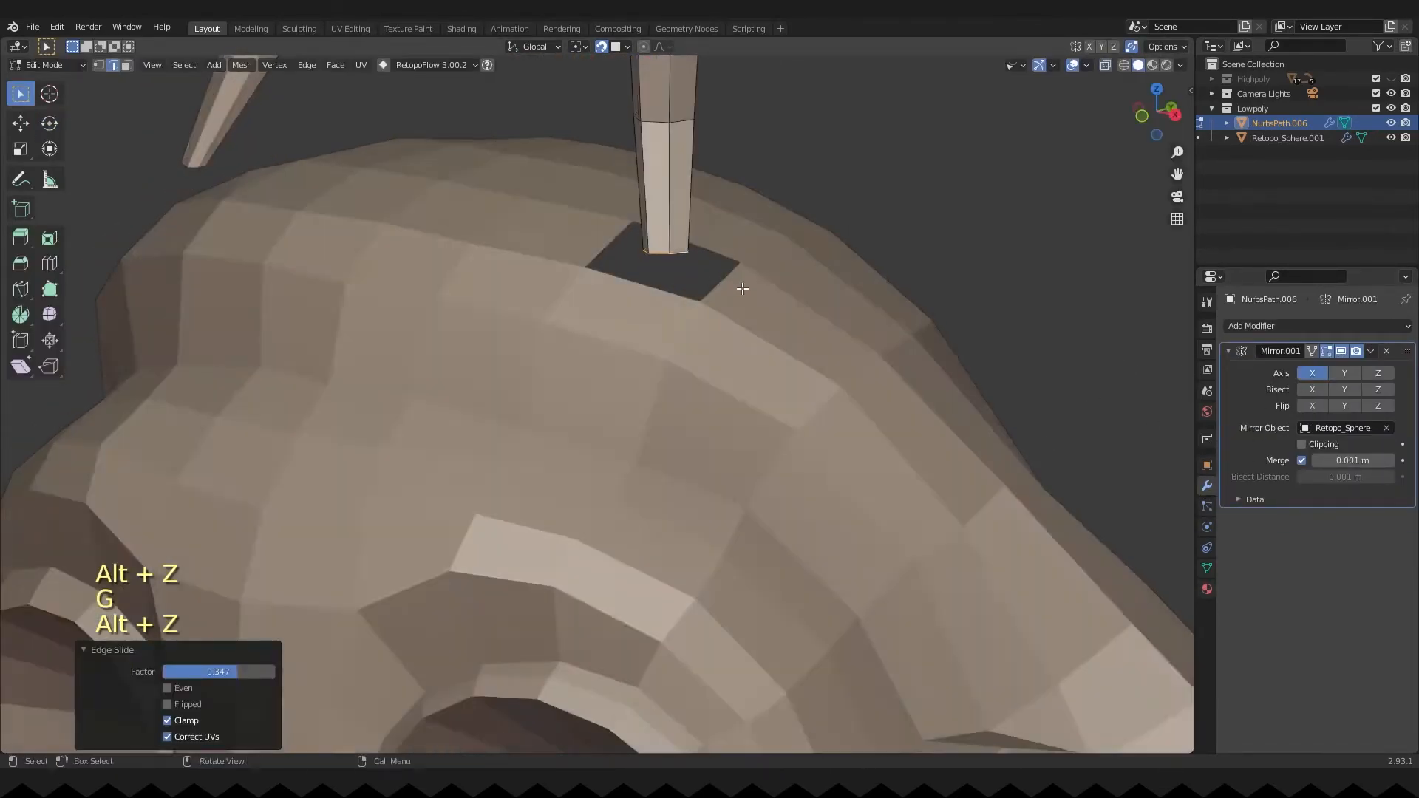
{"action": "middle_click_drag", "start_coordinate": [735, 285], "coordinate": [805, 286]}
{"action": "key", "text": "ctrl+z"}
Show the Highpoly collection and try sliding the horn's bottom edge loop towards the hair surface.
{"action": "middle_click_drag", "start_coordinate": [643, 111], "coordinate": [625, 109]}
{"action": "left_click", "coordinate": [1390, 79]}
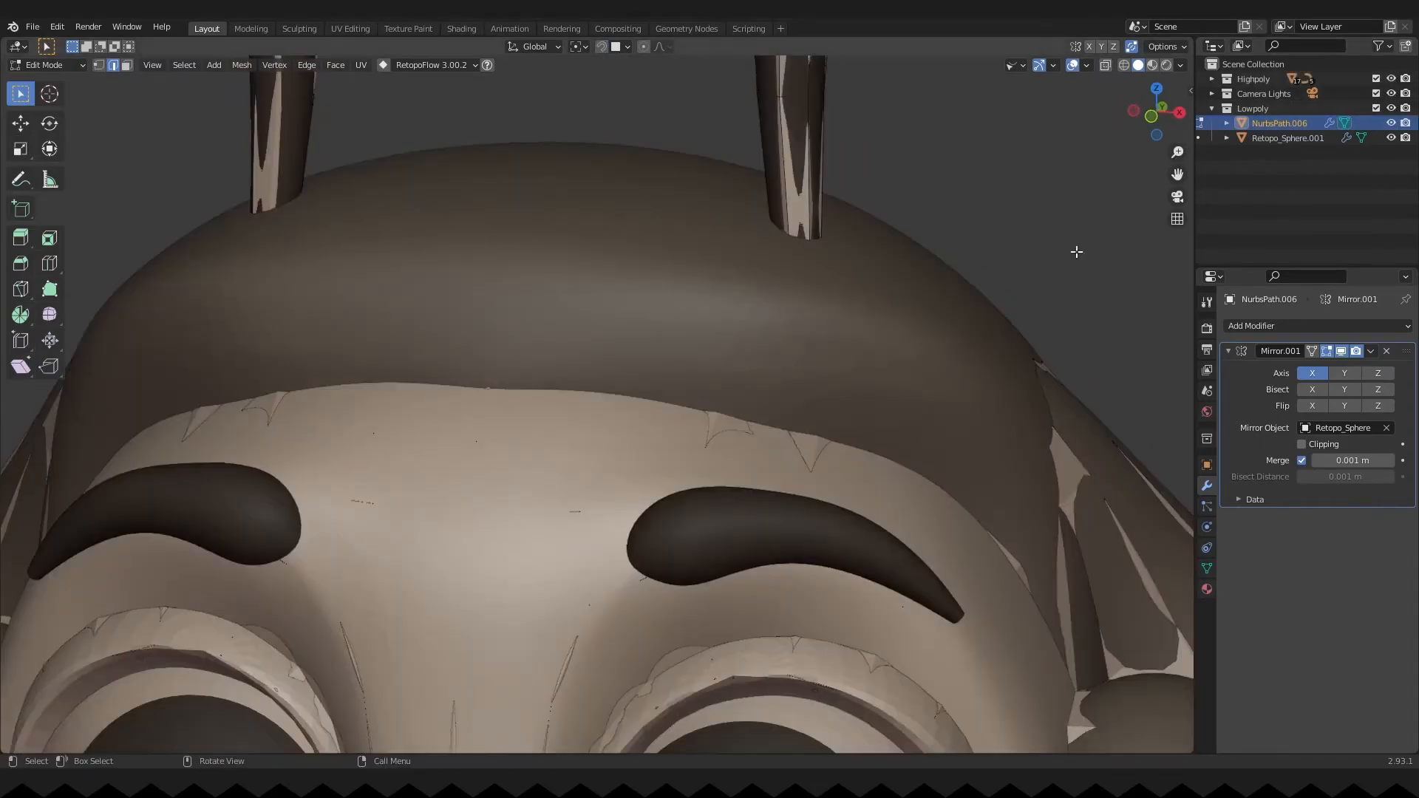
{"action": "key", "text": "g"}
{"action": "key", "text": "g"}
{"action": "left_click", "coordinate": [953, 263]}
{"action": "key", "text": "z"}
{"action": "left_click", "coordinate": [919, 235]}
{"action": "key", "text": "ctrl+z"}
{"action": "key", "text": "ctrl+z"}
Vertex Slide the bottom vertex at the horn's front up to the hair surface.
{"action": "key", "text": "1"}
{"action": "key", "text": "alt+z"}
{"action": "key", "text": "alt+z"}
{"action": "left_click", "coordinate": [822, 304]}
{"action": "key", "text": "g"}
{"action": "key", "text": "g"}
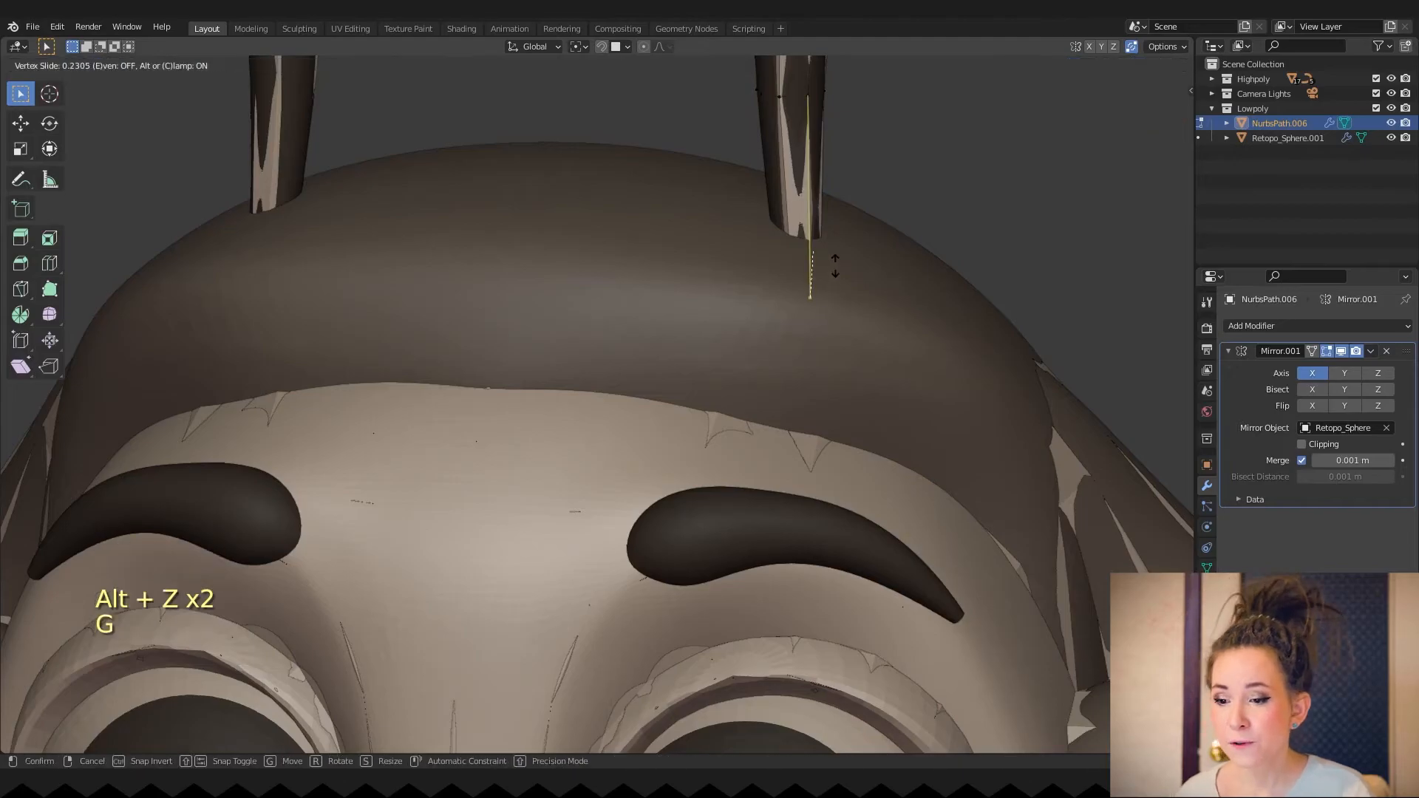
{"action": "left_click", "coordinate": [834, 255]}
{"action": "middle_click_drag", "start_coordinate": [833, 253], "coordinate": [764, 258]}
Slide the next bottom vertex on the horn's outer side up to the hair surface.
{"action": "key", "text": "alt+z"}
{"action": "left_click", "coordinate": [627, 306]}
{"action": "middle_click_drag", "start_coordinate": [627, 307], "coordinate": [533, 314]}
{"action": "middle_click_drag", "start_coordinate": [533, 314], "coordinate": [778, 392], "text": "shift"}
{"action": "key", "text": "alt+z"}
{"action": "key", "text": "g"}
{"action": "key", "text": "g"}
{"action": "left_click", "coordinate": [779, 325]}
Slide the bottom vertex at the horn's outer back up along its edge to meet the hair.
{"action": "middle_click_drag", "start_coordinate": [779, 326], "coordinate": [684, 363]}
{"action": "key", "text": "alt+z"}
{"action": "left_click", "coordinate": [693, 381]}
{"action": "key", "text": "alt+z"}
{"action": "key", "text": "g"}
{"action": "key", "text": "g"}
{"action": "left_click", "coordinate": [757, 352]}
{"action": "key", "text": "ctrl+z"}
{"action": "key", "text": "ctrl+shift+z"}
{"action": "key", "text": "alt+z"}
{"action": "key", "text": "alt+z"}
{"action": "key", "text": "alt+z"}
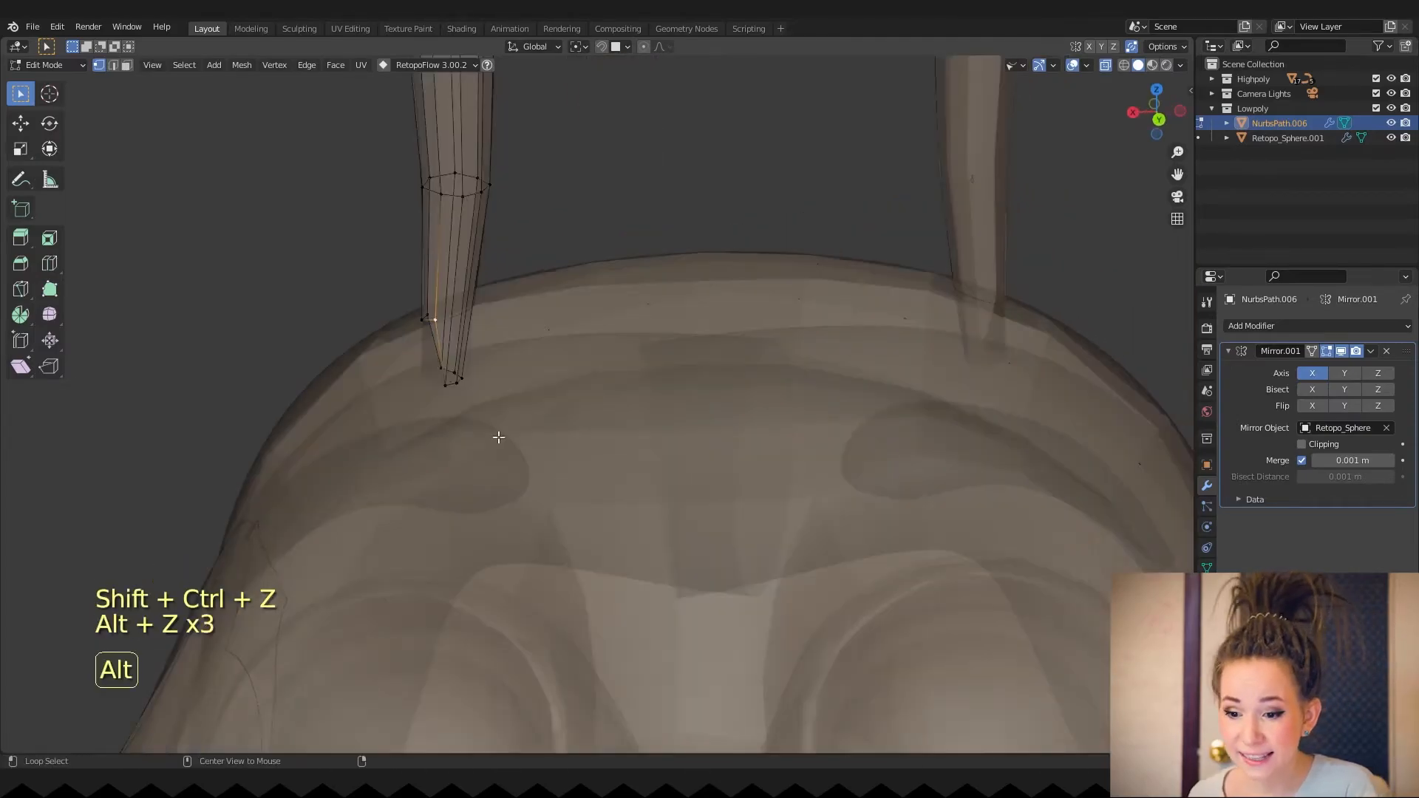
Slide two more bottom vertices around the back of the horn up to the hair surface.
{"action": "left_click", "coordinate": [449, 384]}
{"action": "key", "text": "alt+z"}
{"action": "middle_click_drag", "start_coordinate": [640, 307], "coordinate": [833, 389], "text": "shift"}
{"action": "left_click", "coordinate": [818, 331]}
{"action": "key", "text": "alt+z"}
{"action": "middle_click_drag", "start_coordinate": [769, 342], "coordinate": [874, 335]}
{"action": "left_click", "coordinate": [443, 433]}
{"action": "key", "text": "alt+z"}
{"action": "key", "text": "g"}
{"action": "key", "text": "g"}
{"action": "left_click", "coordinate": [816, 316]}
{"action": "key", "text": "alt+z"}
{"action": "key", "text": "alt+z"}
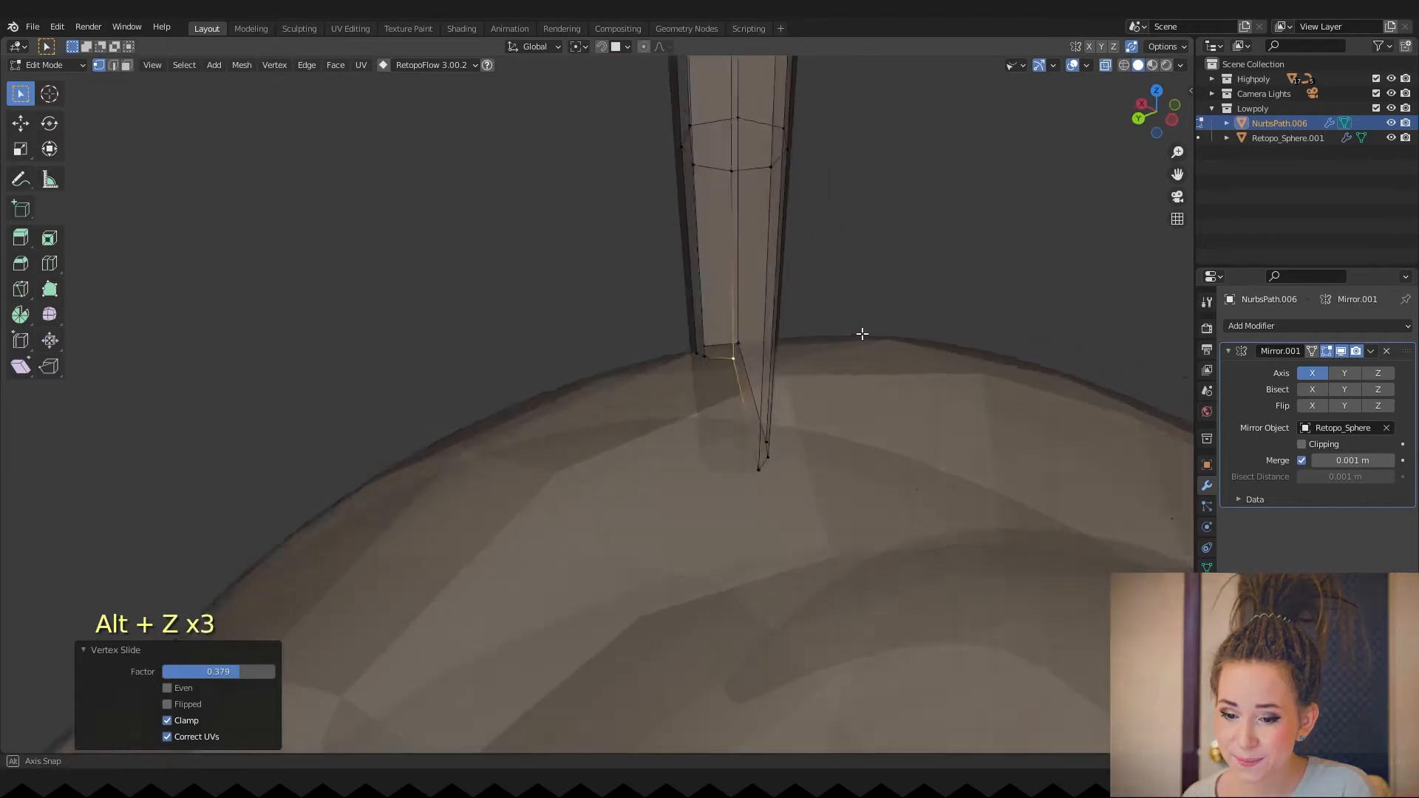
Slide the next low bottom vertex on the horn's inner side up to the hair surface.
{"action": "left_click", "coordinate": [794, 471]}
{"action": "middle_click_drag", "start_coordinate": [797, 470], "coordinate": [558, 485]}
{"action": "key", "text": "alt+z"}
{"action": "key", "text": "g"}
{"action": "key", "text": "g"}
{"action": "left_click", "coordinate": [586, 397]}
{"action": "key", "text": "alt+z"}
{"action": "middle_click_drag", "start_coordinate": [675, 424], "coordinate": [706, 396]}
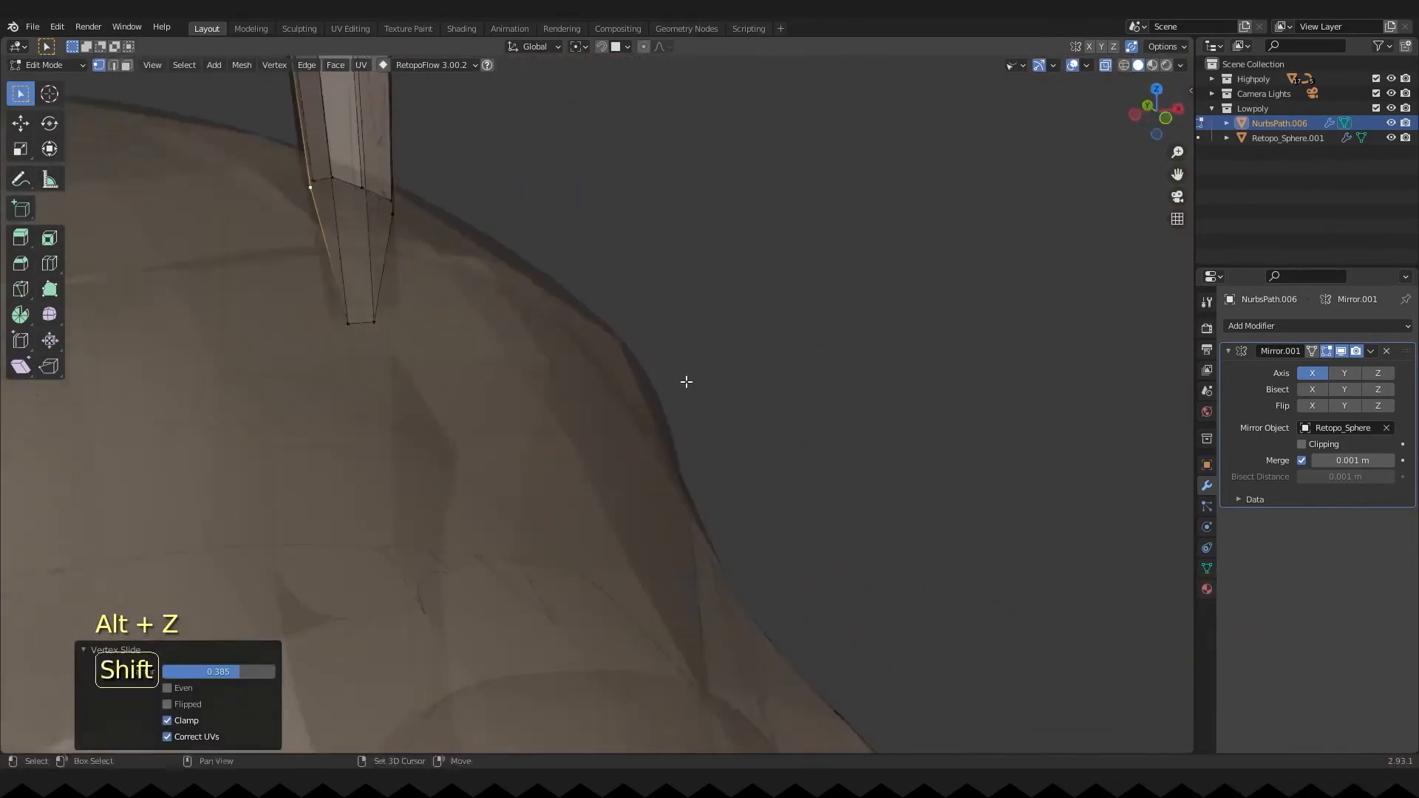
Slide the last two low vertices of the horn's bottom loop up to the hair surface.
{"action": "left_click", "coordinate": [371, 330]}
{"action": "middle_click_drag", "start_coordinate": [451, 336], "coordinate": [674, 411], "text": "shift"}
{"action": "key", "text": "alt+z"}
{"action": "key", "text": "g"}
{"action": "key", "text": "g"}
{"action": "left_click", "coordinate": [678, 293]}
{"action": "key", "text": "alt+z"}
{"action": "left_click", "coordinate": [606, 409]}
{"action": "key", "text": "alt+z"}
{"action": "key", "text": "g"}
{"action": "key", "text": "g"}
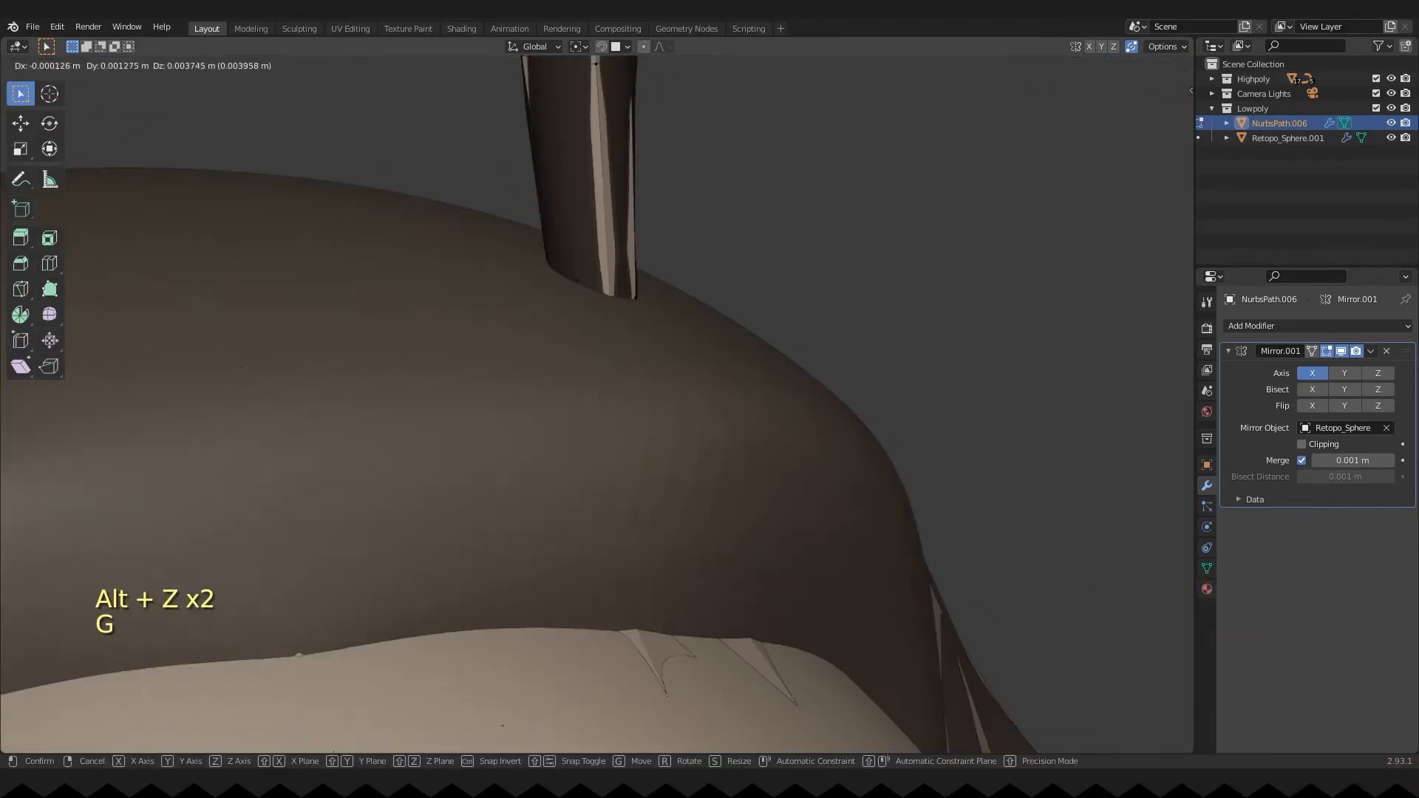
{"action": "left_click", "coordinate": [709, 301]}
{"action": "middle_click_drag", "start_coordinate": [709, 301], "coordinate": [691, 314]}
{"action": "middle_click_drag", "start_coordinate": [691, 314], "coordinate": [716, 411], "text": "ctrl"}
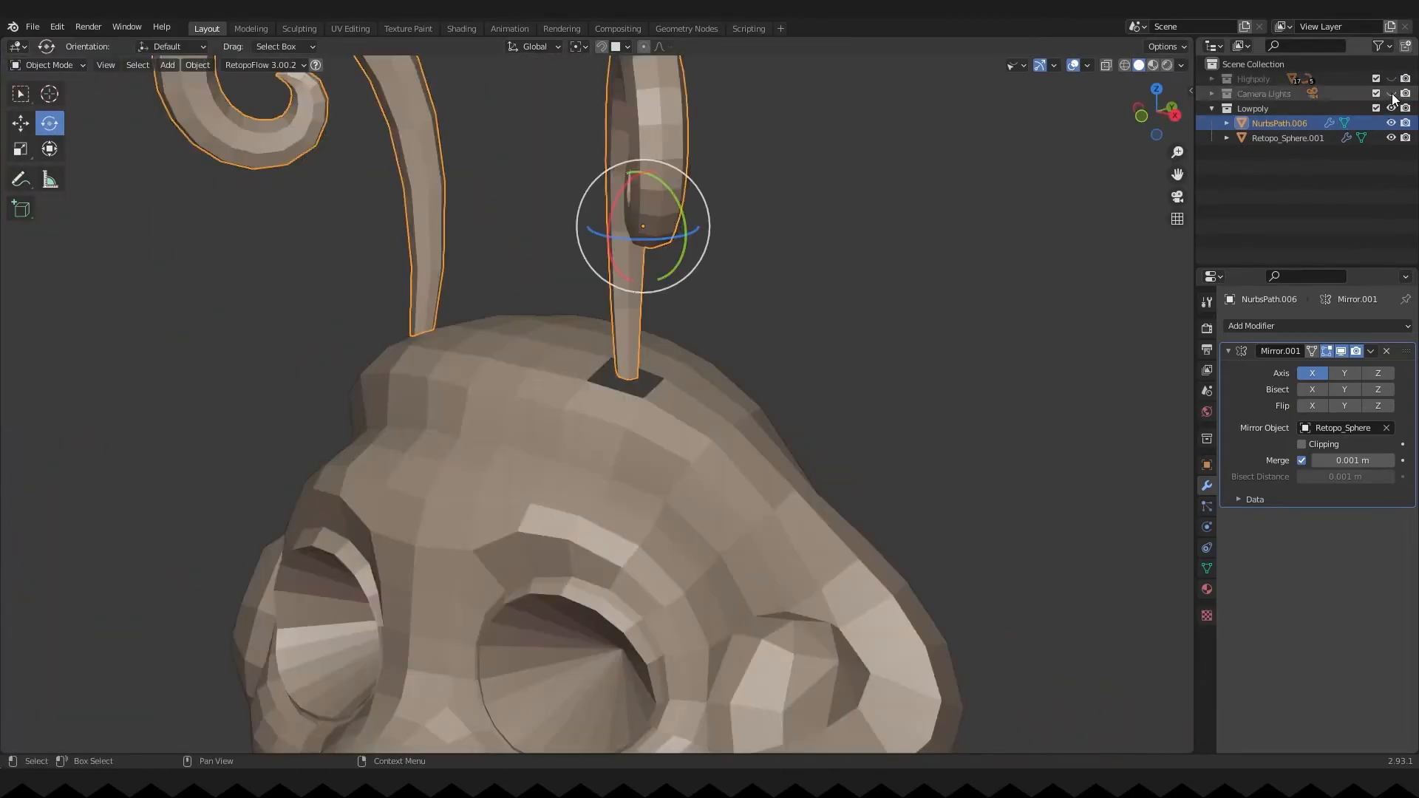
Join the horn object NurbsPath.006 into the Retopo_Sphere.001 head mesh and enter Edit Mode.
{"action": "scroll", "coordinate": [610, 280], "scroll_direction": "up", "scroll_amount": 3}
{"action": "left_click", "coordinate": [740, 400], "text": "shift"}
{"action": "key", "text": "ctrl+j"}
{"action": "middle_click_drag", "start_coordinate": [557, 281], "coordinate": [615, 284]}
{"action": "scroll", "coordinate": [673, 302], "scroll_direction": "up", "scroll_amount": 2}
{"action": "key", "text": "Tab"}
Fill the gap between the horn's bottom loop and the hole in the head mesh with new faces.
{"action": "middle_click_drag", "start_coordinate": [614, 285], "coordinate": [720, 303]}
{"action": "key", "text": "2"}
{"action": "left_click", "coordinate": [754, 423]}
{"action": "key", "text": "f"}
{"action": "middle_click_drag", "start_coordinate": [751, 398], "coordinate": [524, 419]}
{"action": "key", "text": "f"}
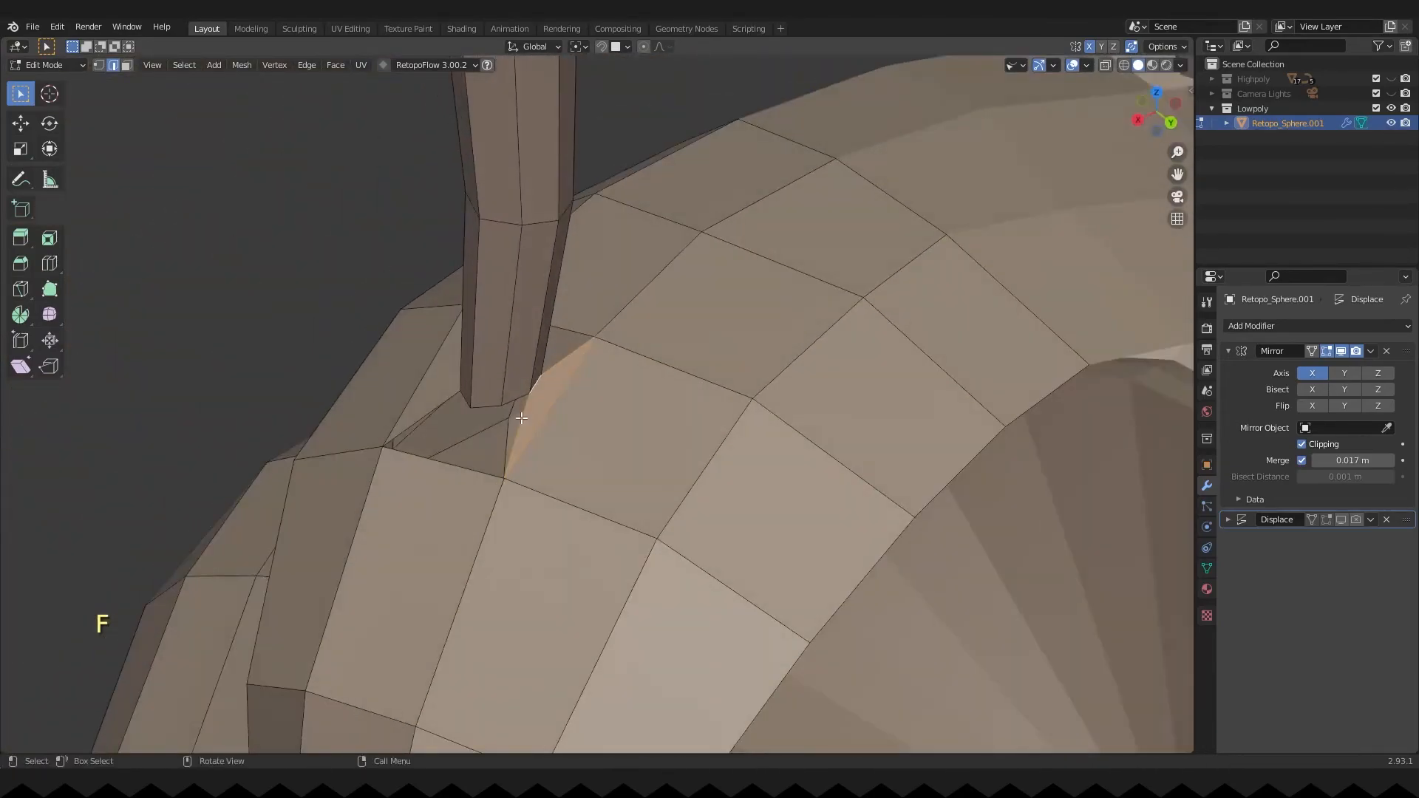
{"action": "middle_click_drag", "start_coordinate": [452, 391], "coordinate": [536, 432]}
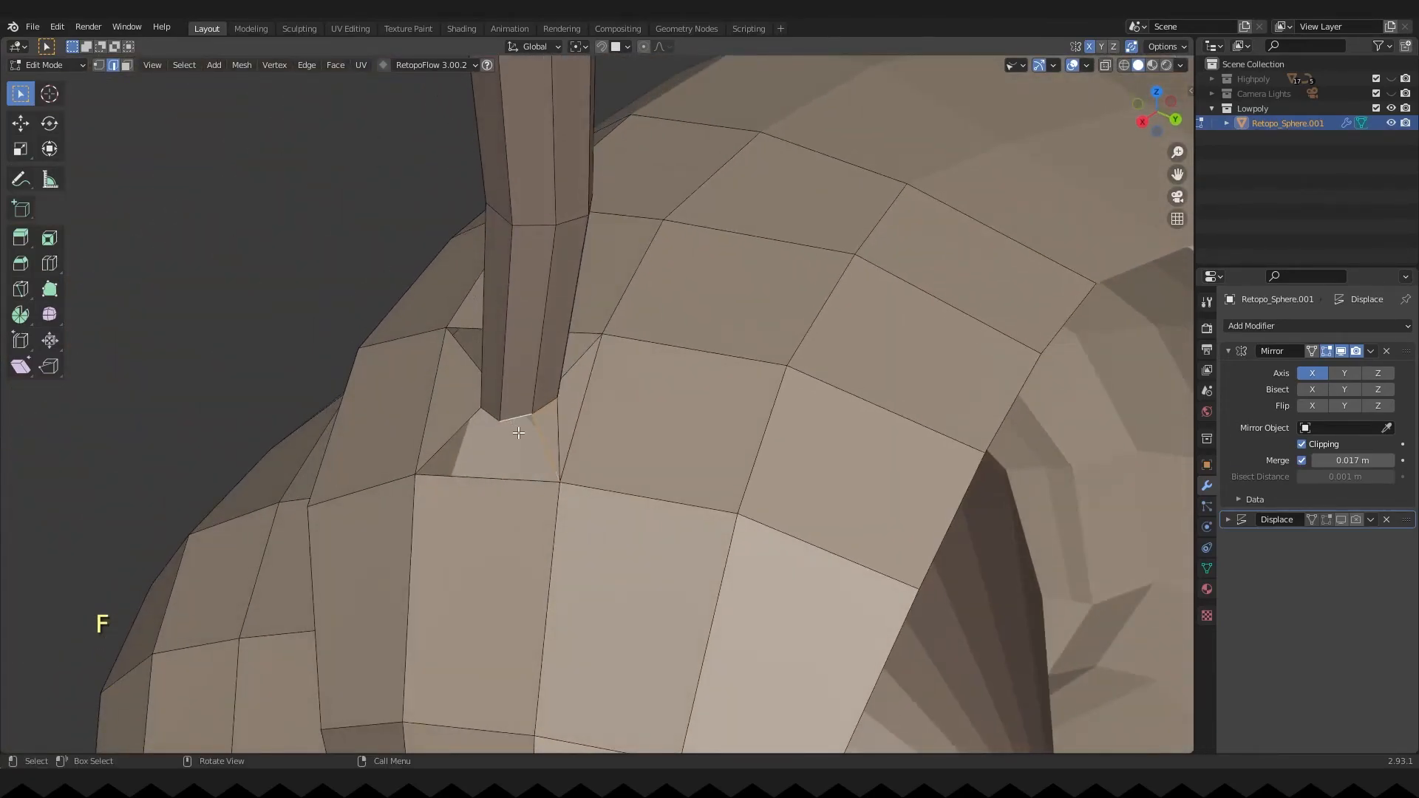
{"action": "key", "text": "f"}
{"action": "middle_click_drag", "start_coordinate": [479, 492], "coordinate": [693, 386]}
{"action": "middle_click_drag", "start_coordinate": [578, 427], "coordinate": [639, 323]}
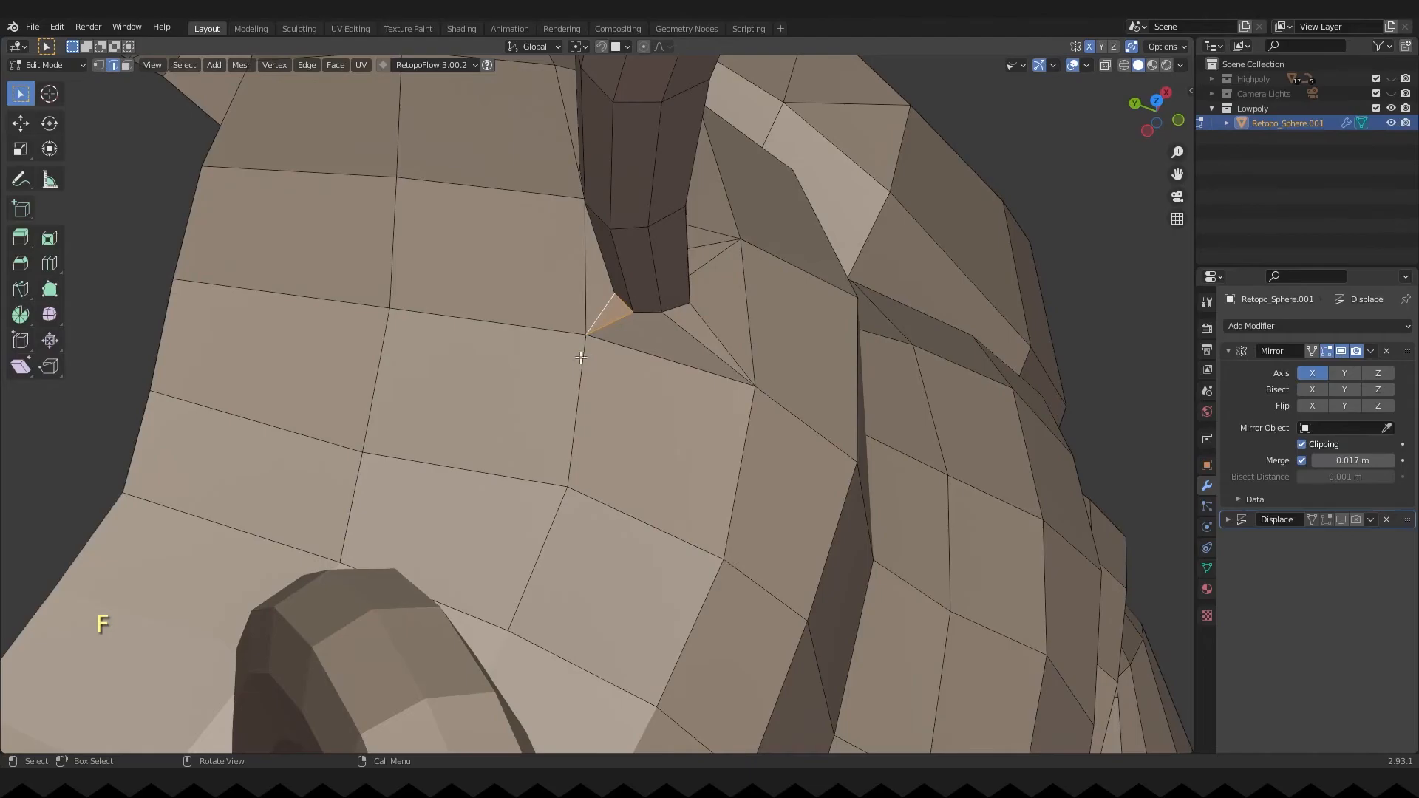
{"action": "key", "text": "f"}
Try to connect vertices across the faces around the horn's base.
{"action": "middle_click_drag", "start_coordinate": [637, 361], "coordinate": [562, 333]}
{"action": "middle_click_drag", "start_coordinate": [561, 333], "coordinate": [635, 355], "text": "ctrl"}
{"action": "middle_click_drag", "start_coordinate": [636, 355], "coordinate": [654, 384]}
{"action": "middle_click_drag", "start_coordinate": [654, 384], "coordinate": [709, 472], "text": "ctrl"}
{"action": "middle_click_drag", "start_coordinate": [709, 473], "coordinate": [674, 380], "text": "ctrl"}
{"action": "left_click", "coordinate": [671, 378]}
{"action": "key", "text": "1"}
{"action": "middle_click_drag", "start_coordinate": [685, 482], "coordinate": [638, 346]}
{"action": "key", "text": "ctrl+z"}
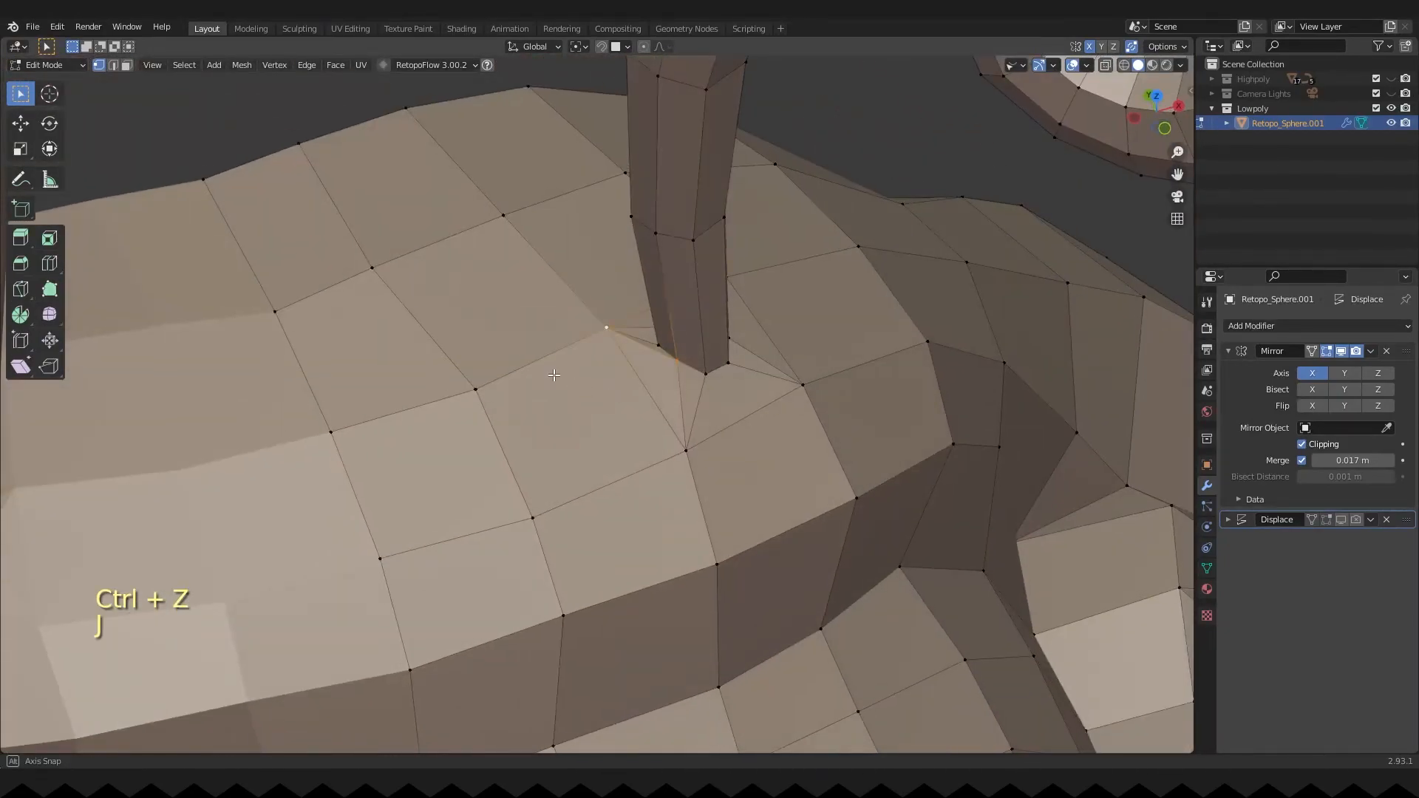
{"action": "key", "text": "ctrl+z"}
{"action": "key", "text": "ctrl+z"}
{"action": "key", "text": "ctrl+z"}
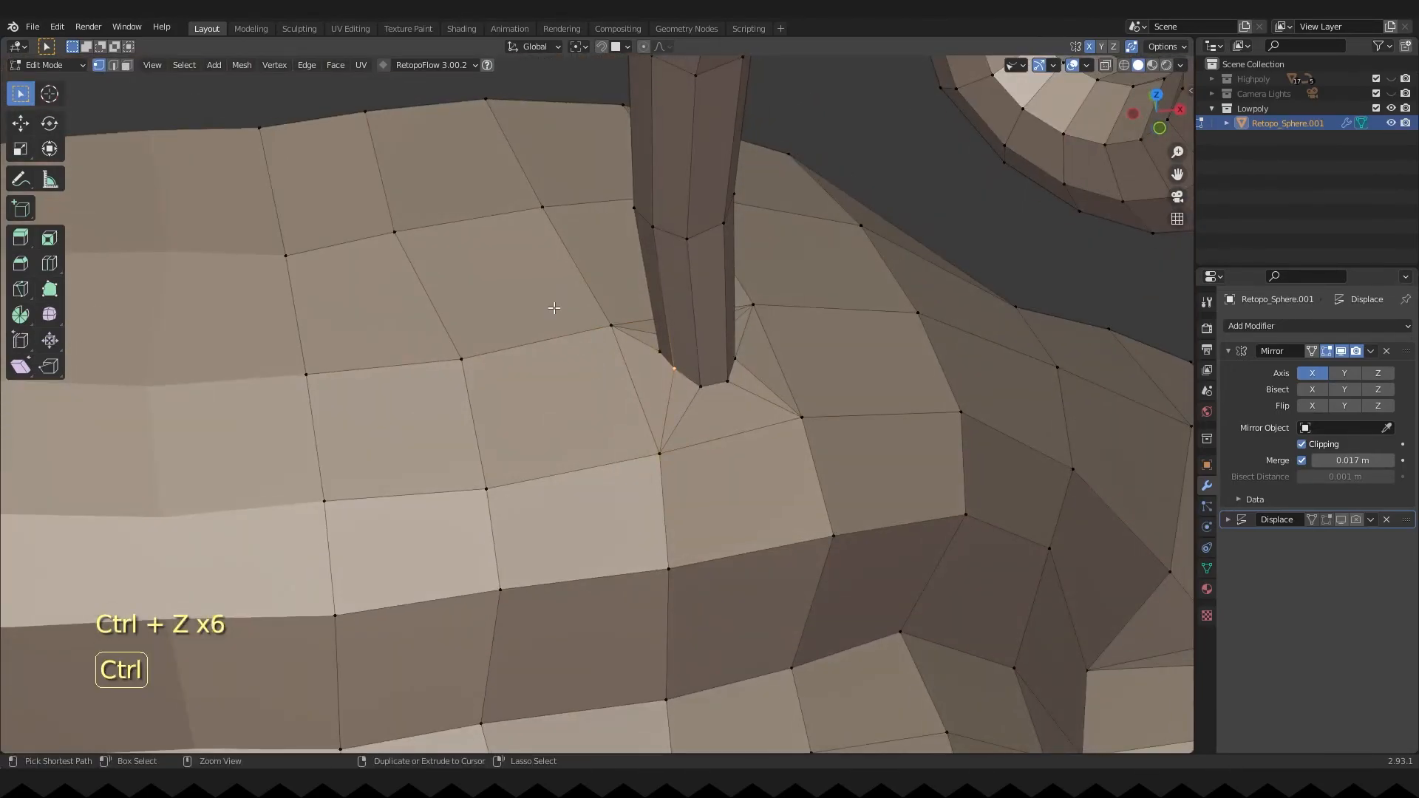
{"action": "key", "text": "ctrl+z"}
{"action": "key", "text": "ctrl+shift+z"}
Connect the selected vertices at the horn's base, and deselect the character mesh in Object Mode.
{"action": "key", "text": "Tab"}
{"action": "key", "text": "Tab"}
{"action": "key", "text": "1"}
{"action": "key", "text": "j"}
{"action": "key", "text": "Tab"}
{"action": "middle_click_drag", "start_coordinate": [640, 452], "coordinate": [709, 340], "text": "ctrl"}
{"action": "left_click", "coordinate": [850, 358]}
{"action": "middle_click_drag", "start_coordinate": [710, 340], "coordinate": [645, 370]}
{"action": "middle_click_drag", "start_coordinate": [644, 567], "coordinate": [699, 349], "text": "shift"}
{"action": "middle_click_drag", "start_coordinate": [698, 348], "coordinate": [737, 340]}
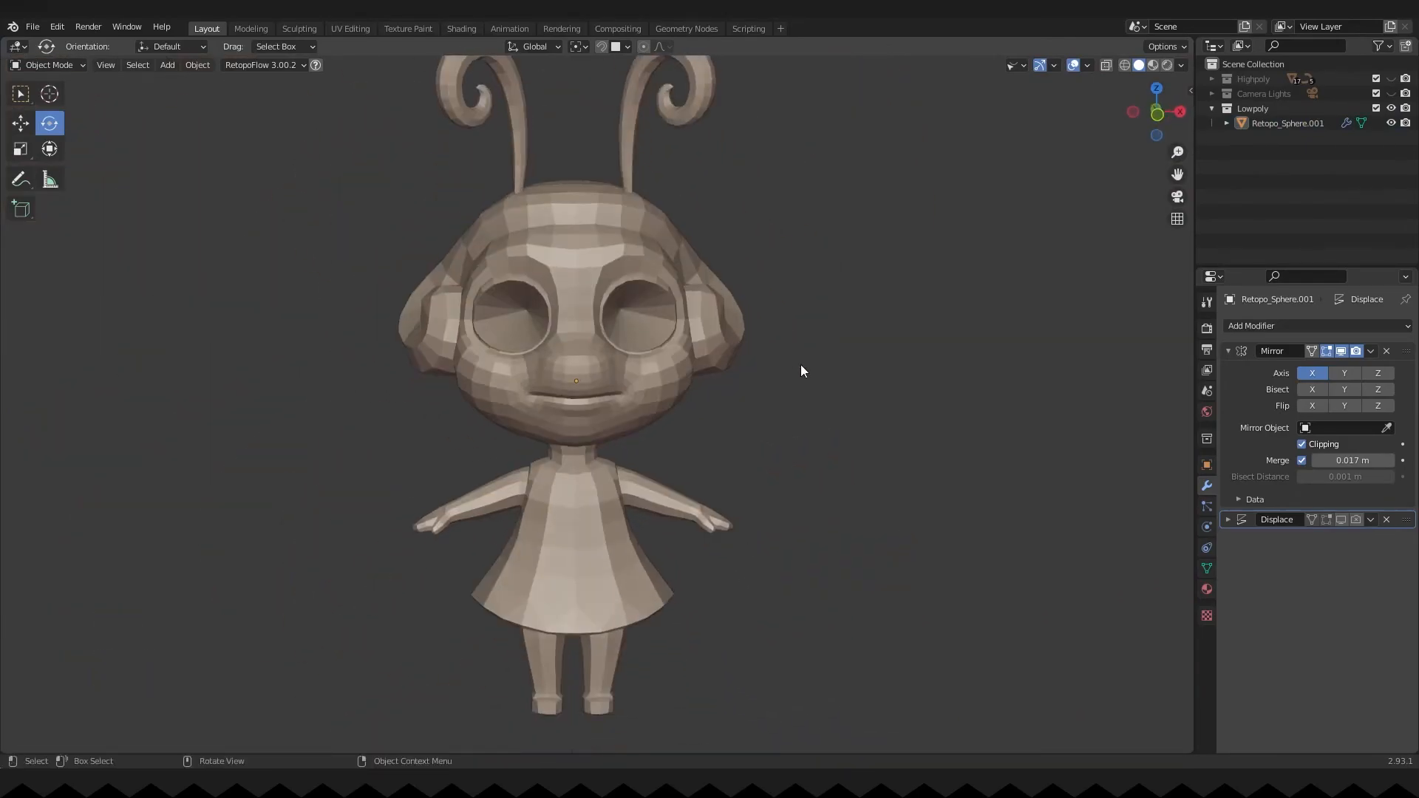